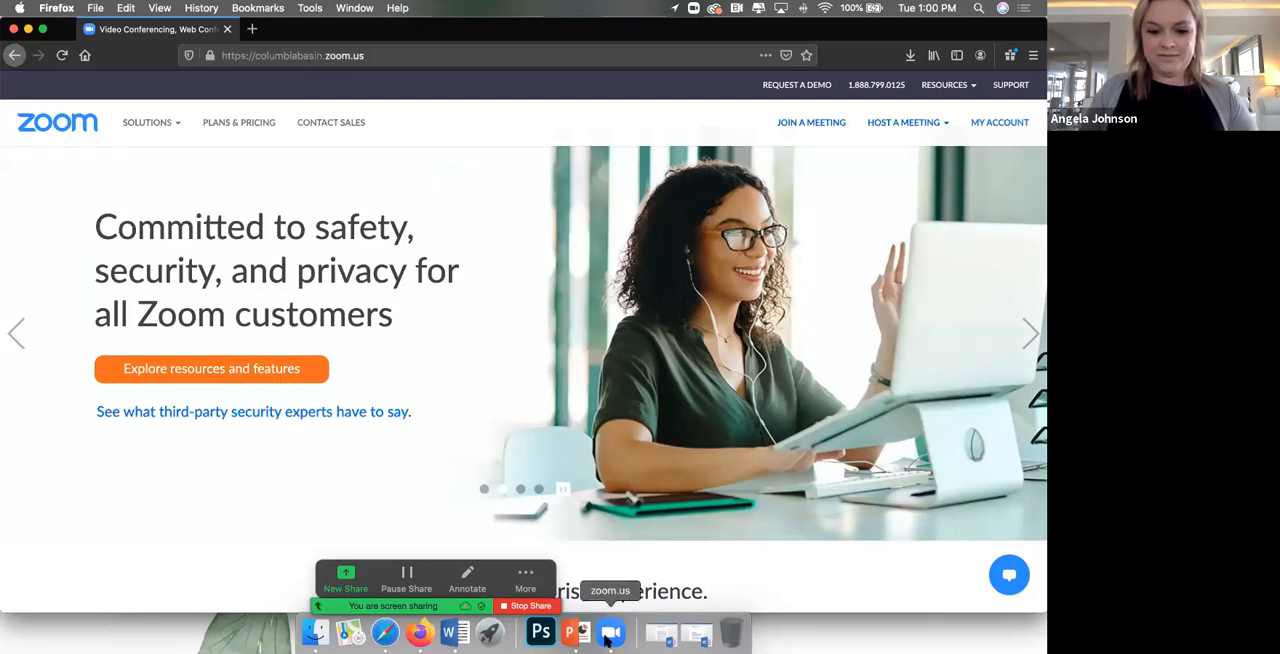
Step: Switch to the Zoom meeting window, try its full-screen view, and shrink the window to uncover the Zoom home window
left_click(609, 634)
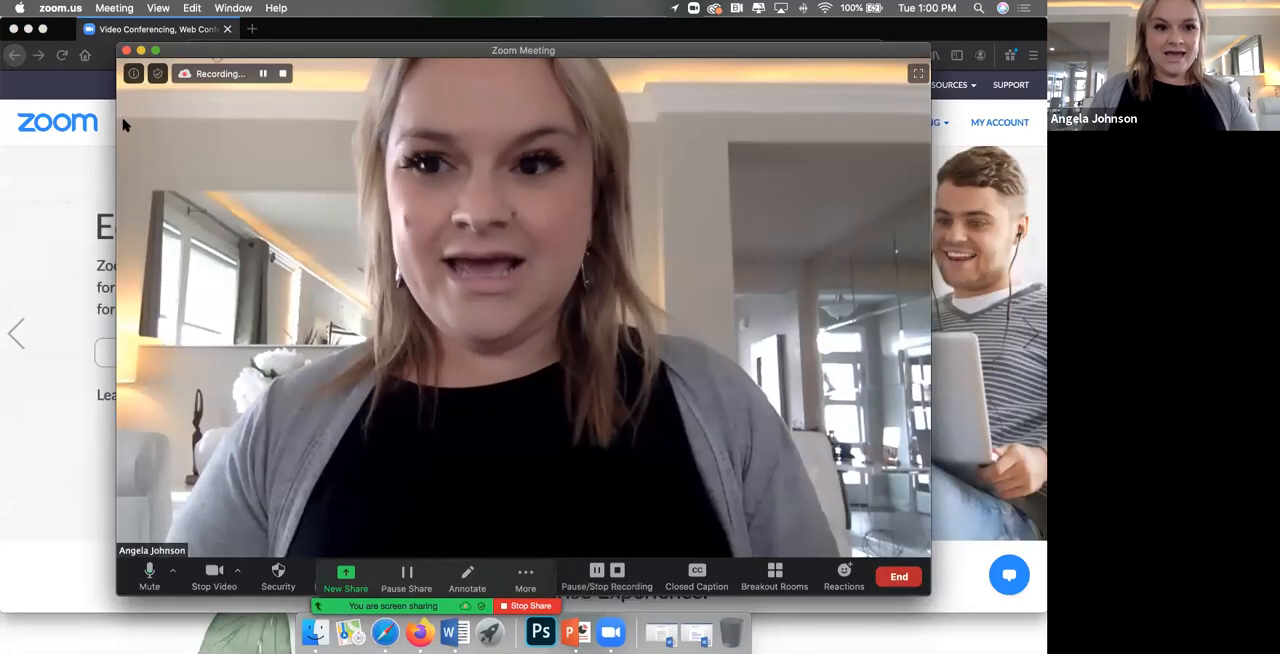
left_click_drag(115, 121, 314, 121)
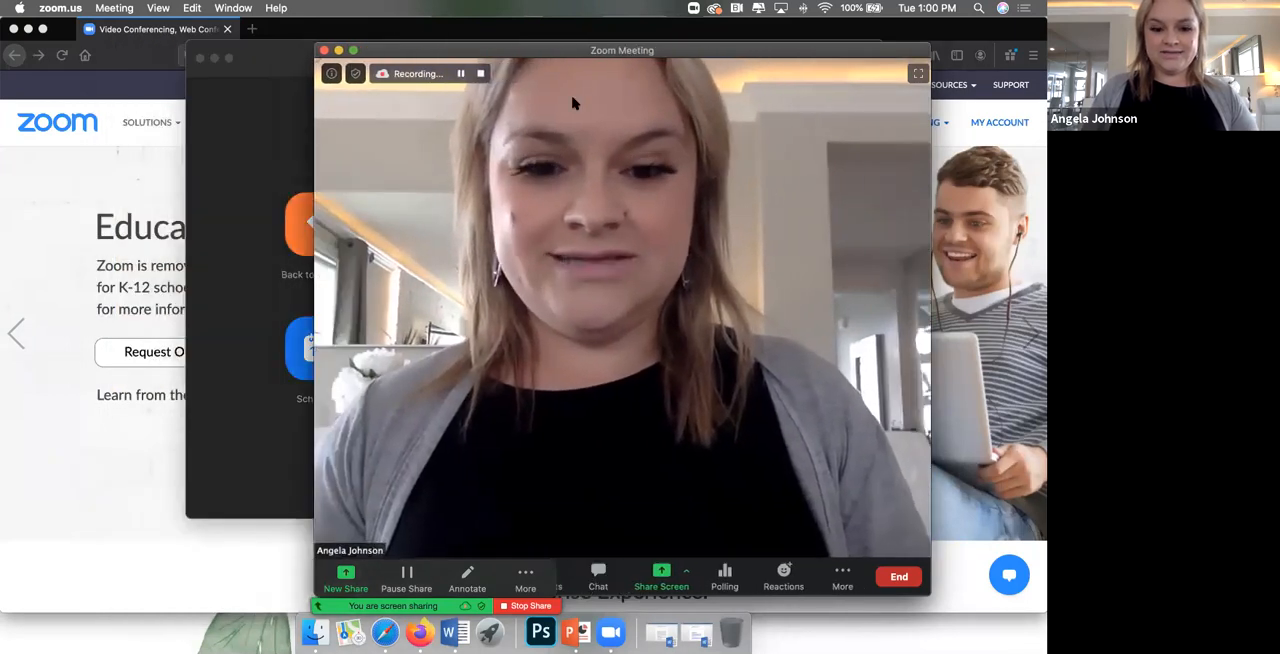
left_click_drag(650, 47, 688, 47)
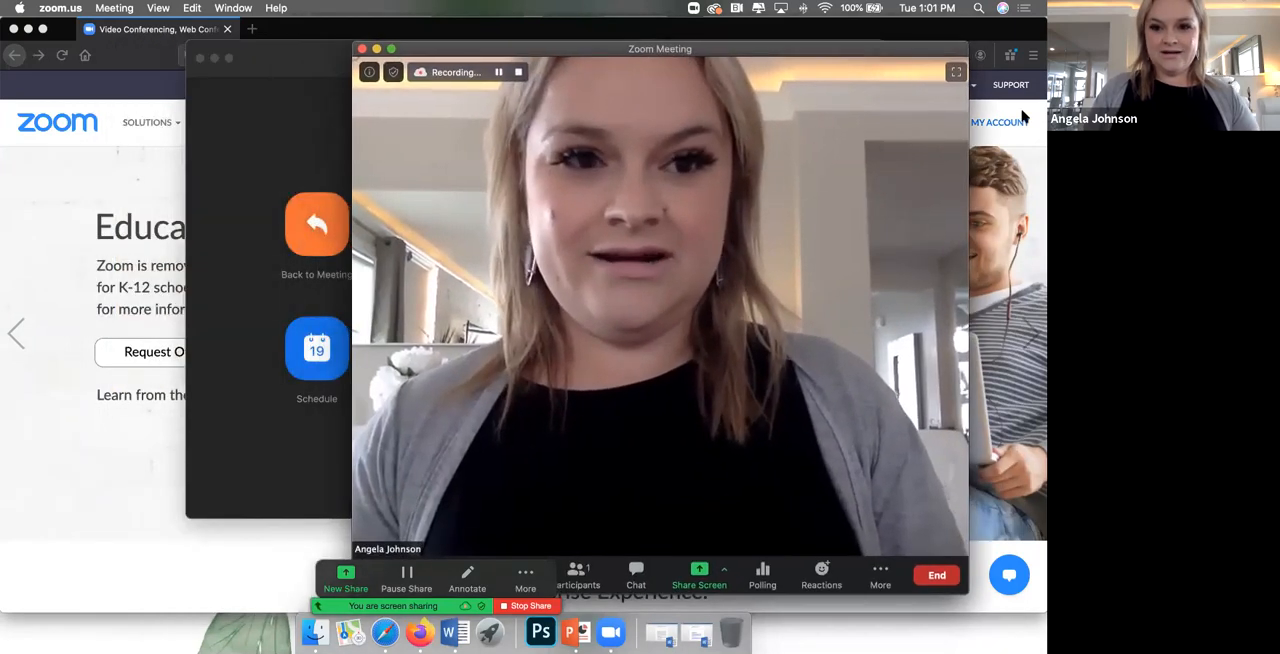
left_click(955, 73)
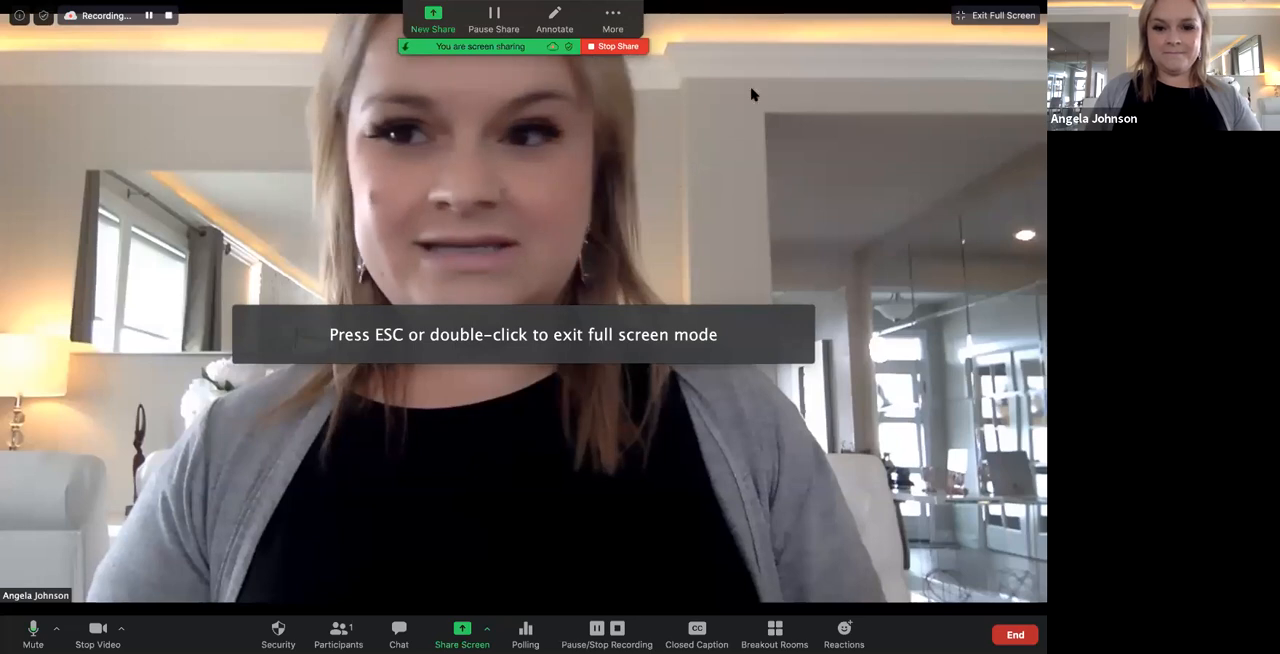
left_click(995, 15)
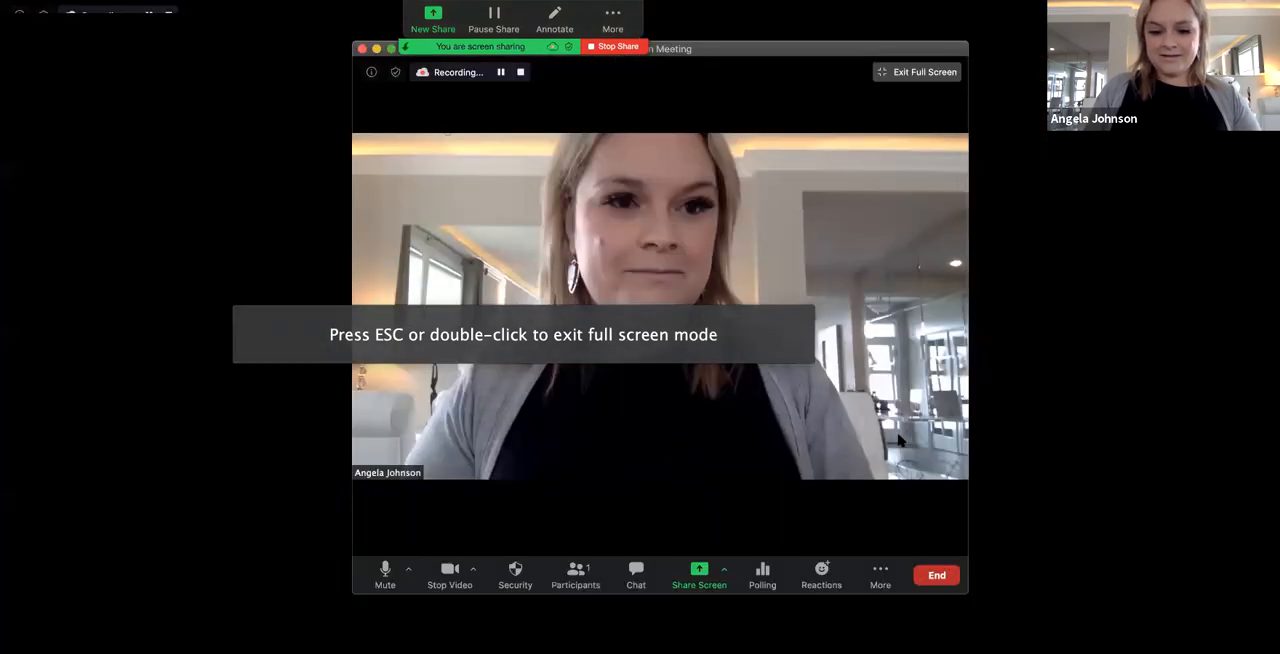
left_click_drag(353, 595, 688, 427)
Step: Move the Zoom home window off the browser page and minimize it
left_click_drag(292, 54, 467, 154)
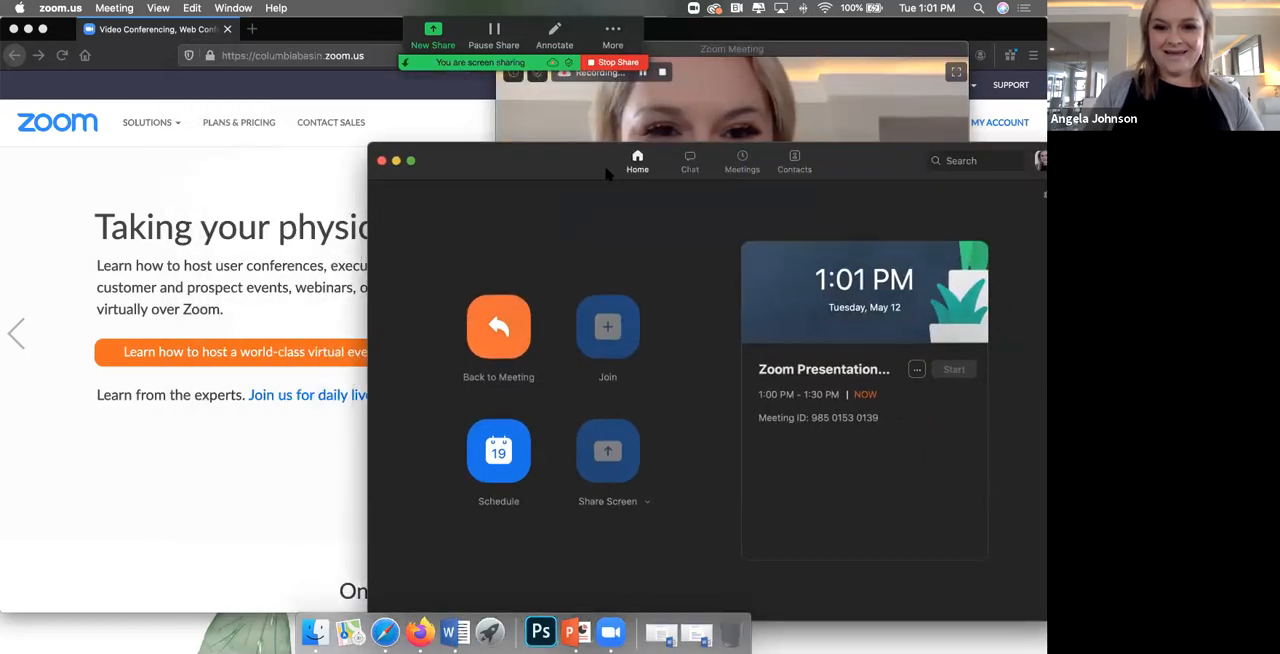
left_click(396, 161)
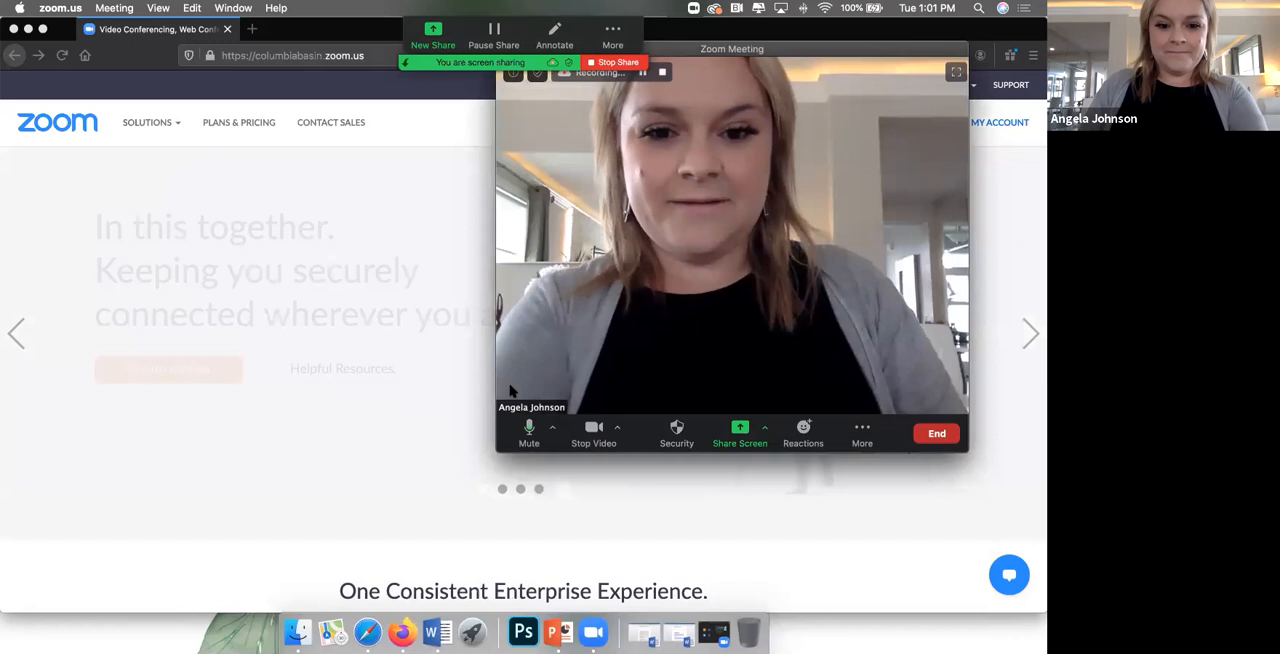
Step: Try to minimize the Zoom meeting window, and bring the Zoom website in Firefox back to the front
left_click_drag(870, 57, 836, 185)
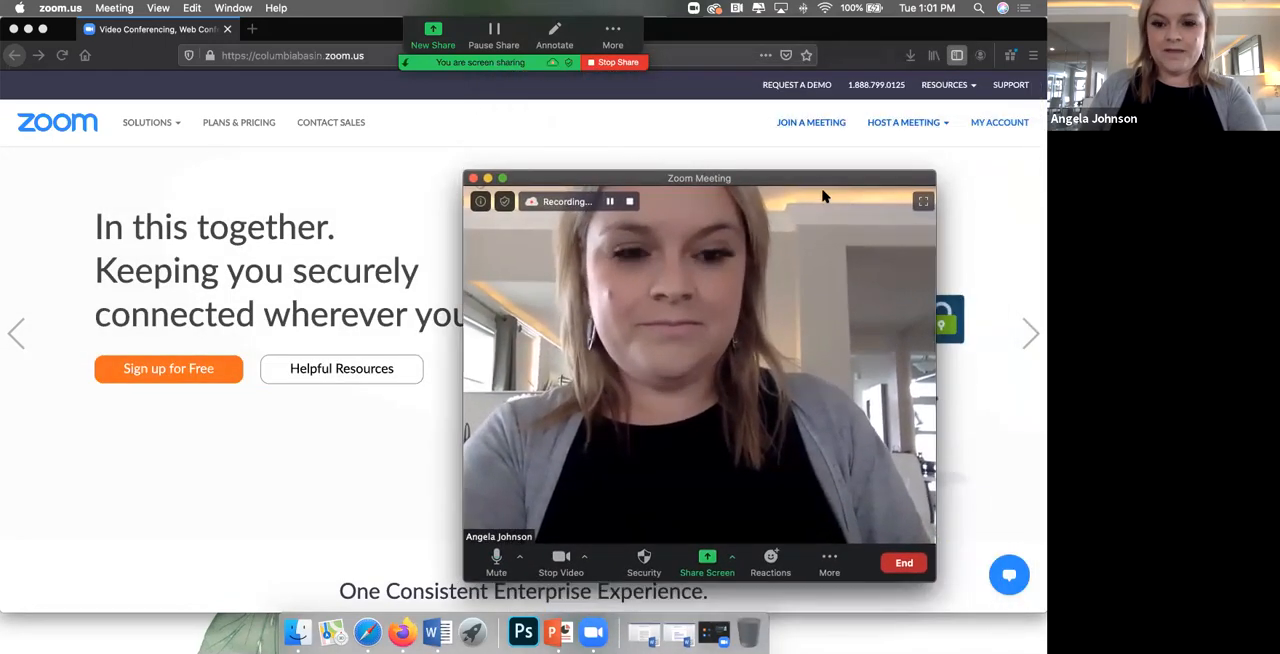
left_click(487, 178)
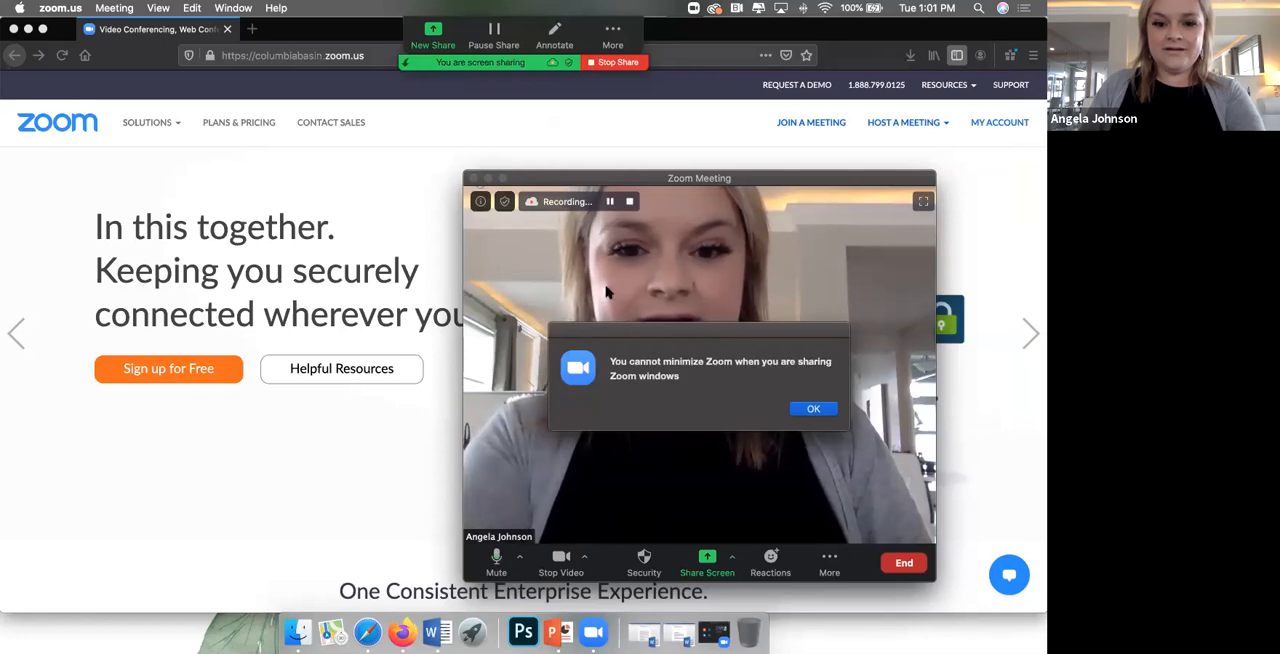
left_click(812, 408)
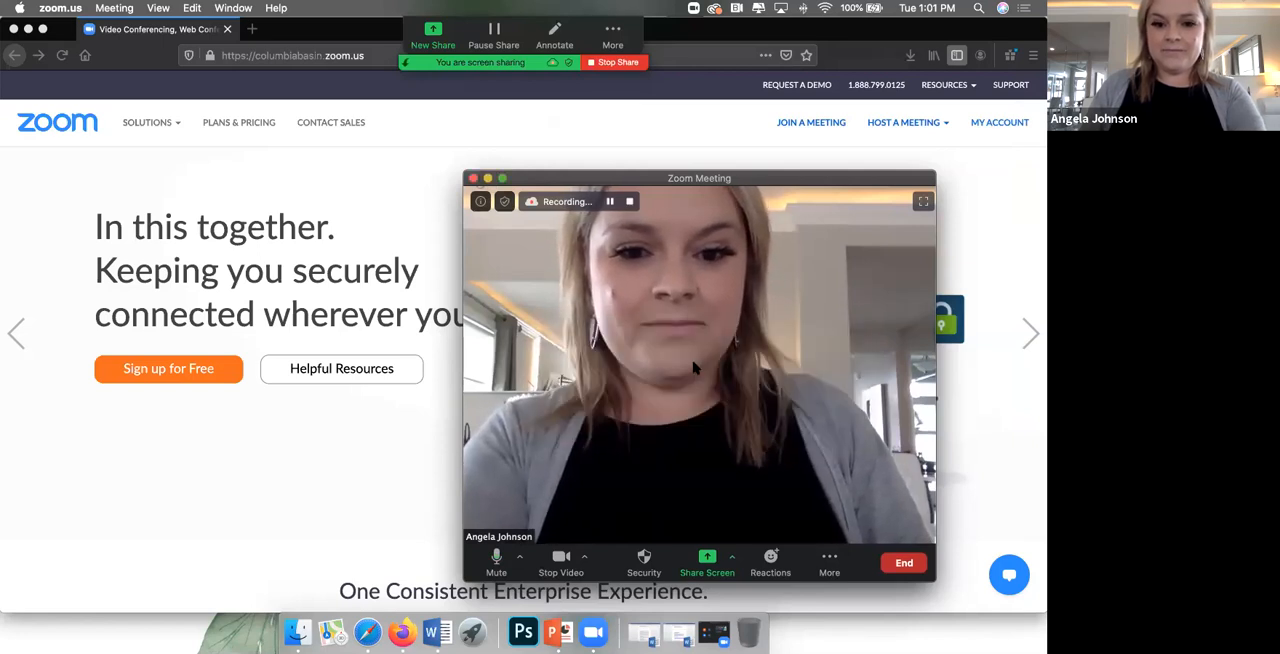
left_click_drag(600, 180, 709, 298)
left_click(552, 101)
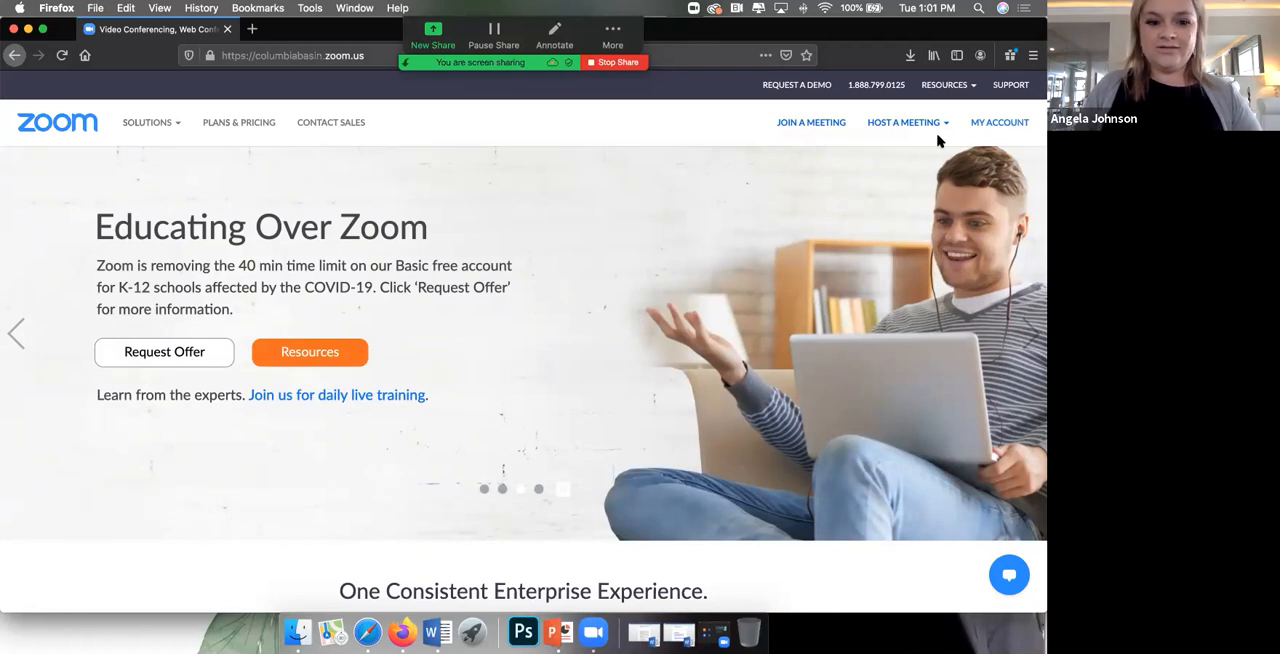
Step: Open the account page on the Zoom website and start scheduling a new meeting
left_click(984, 124)
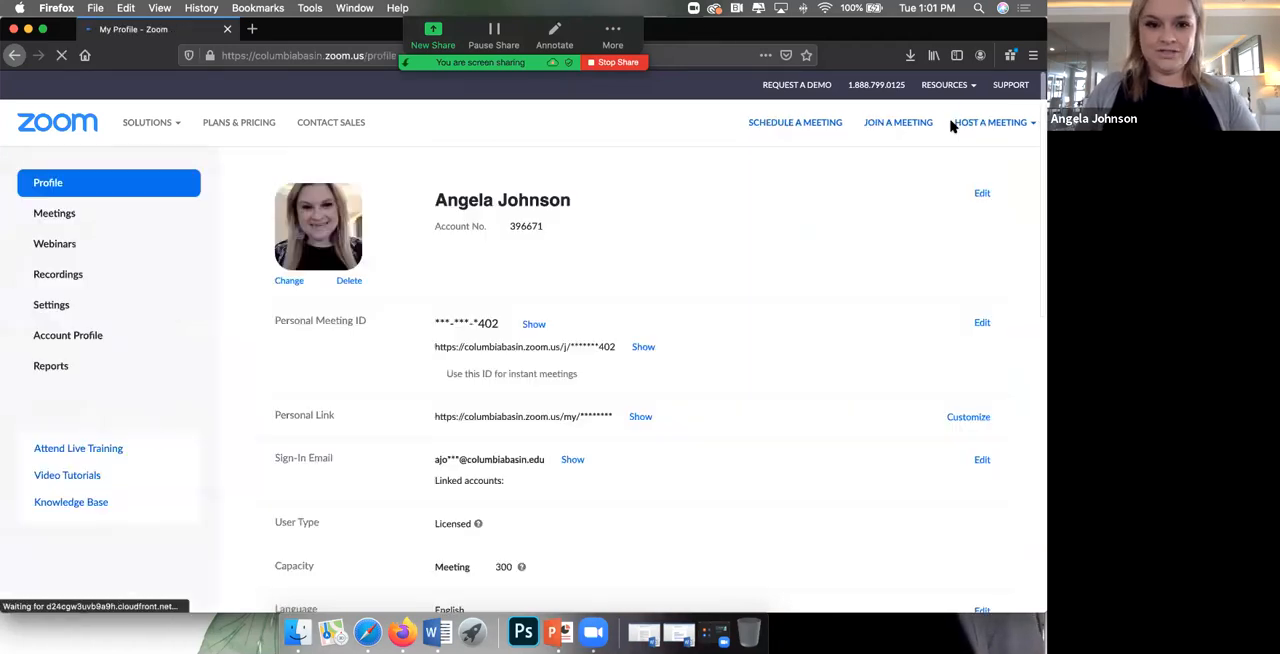
left_click(954, 127)
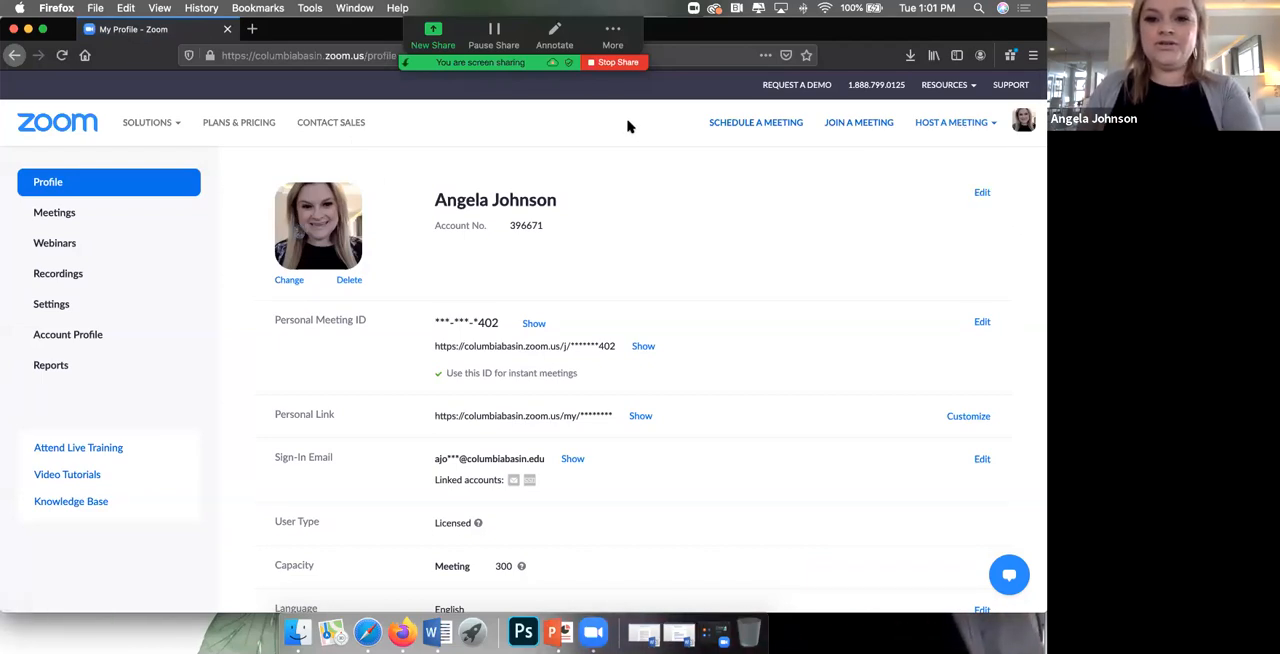
left_click(760, 125)
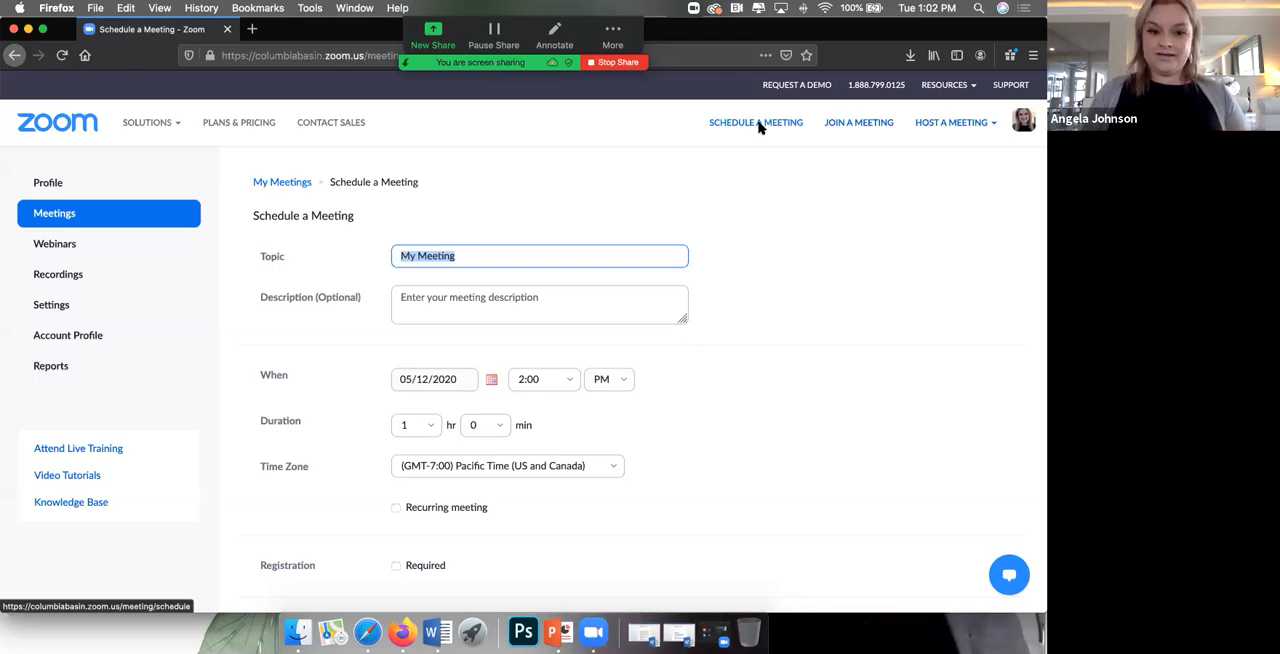
Step: Set the meeting topic to "Zooming with Myself and Sharing Youtube Links" and leave the description empty
type("Zoo")
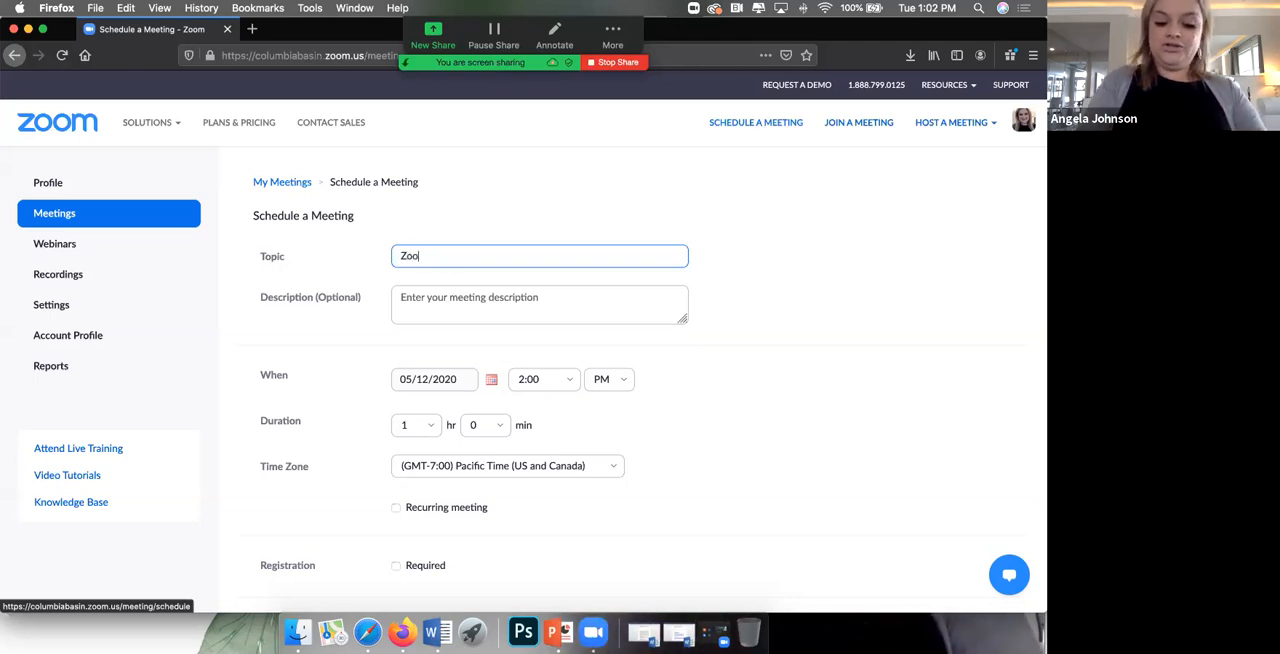
type("ming with Myself")
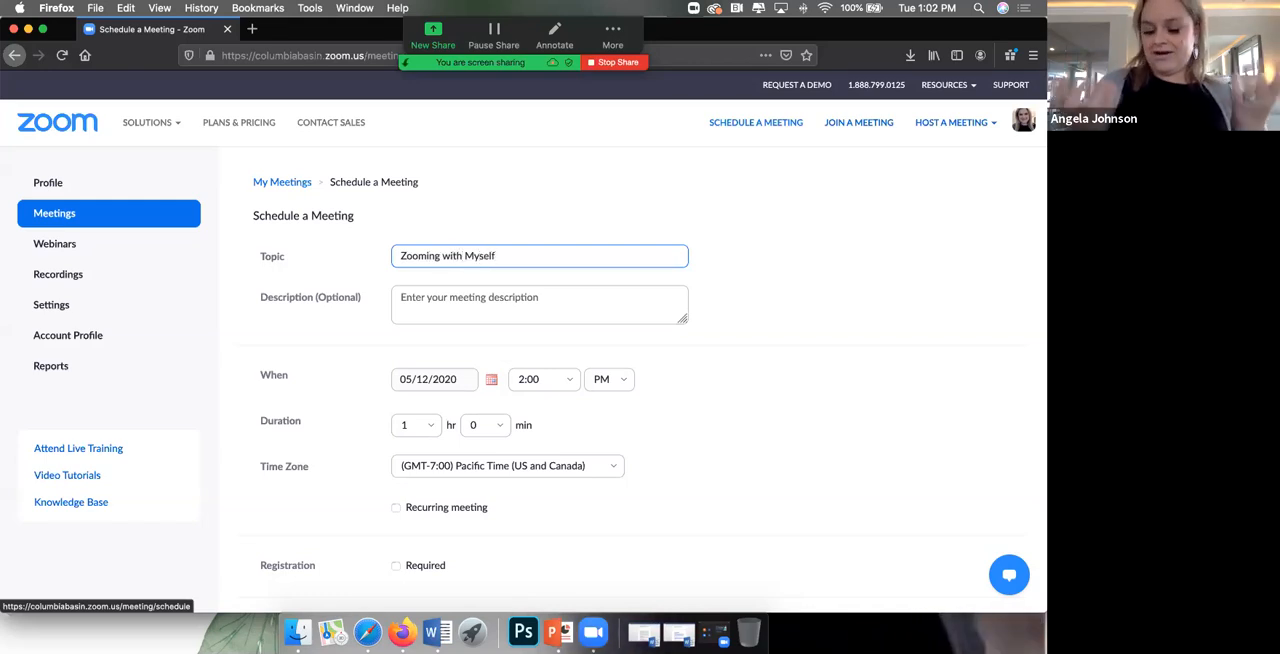
type(" and Sharing Yout")
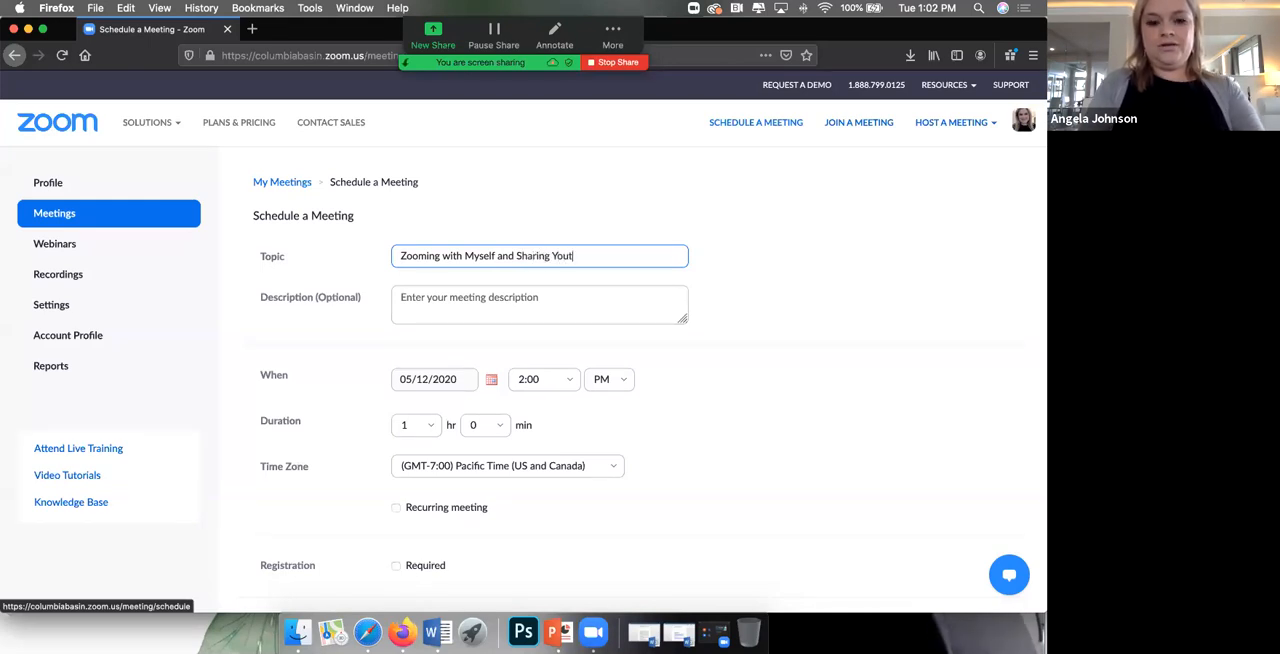
type("ube ")
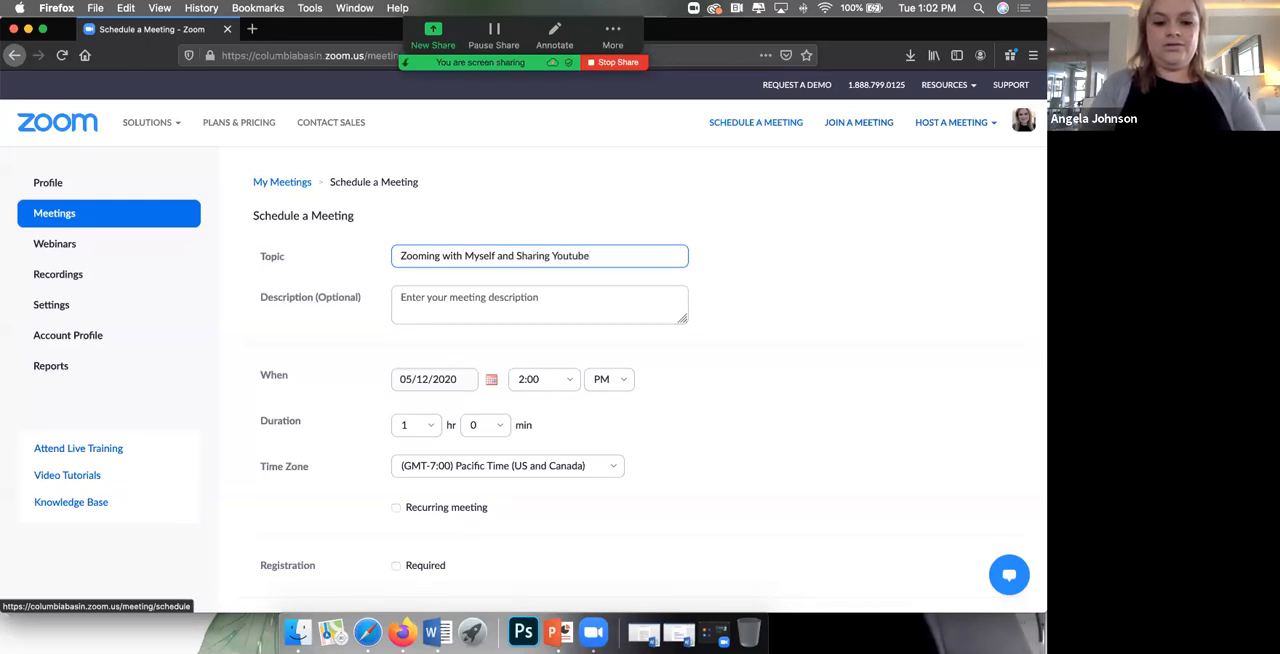
type("Links")
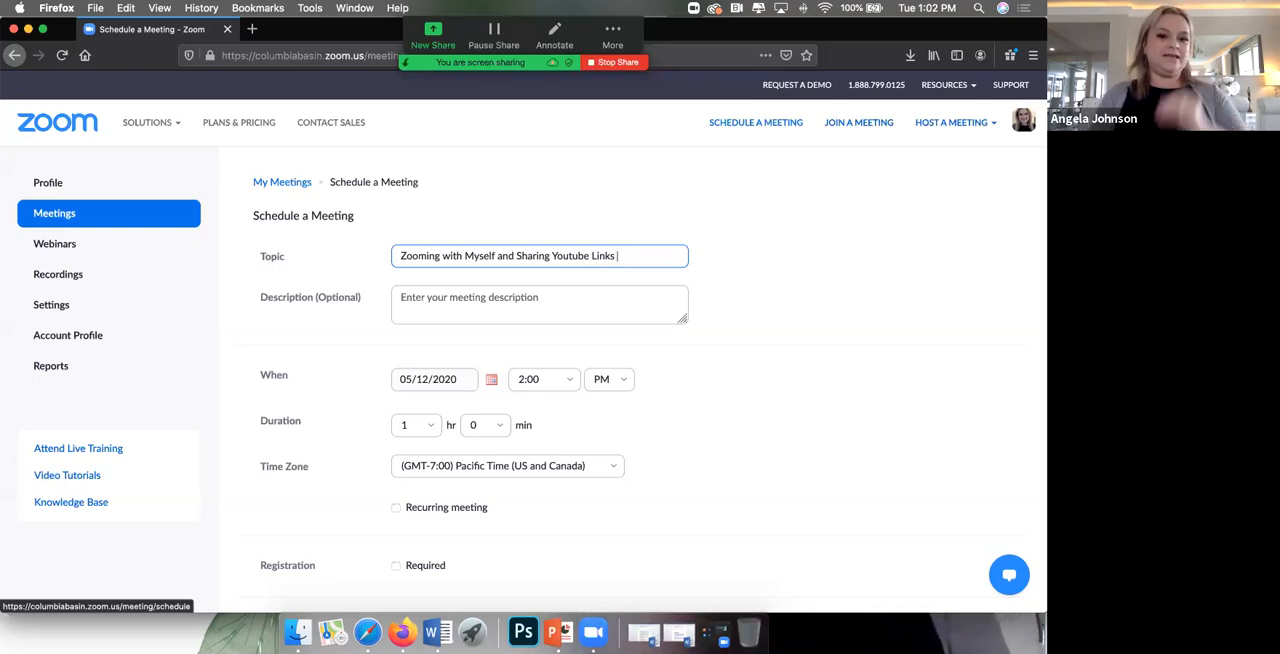
left_click(447, 300)
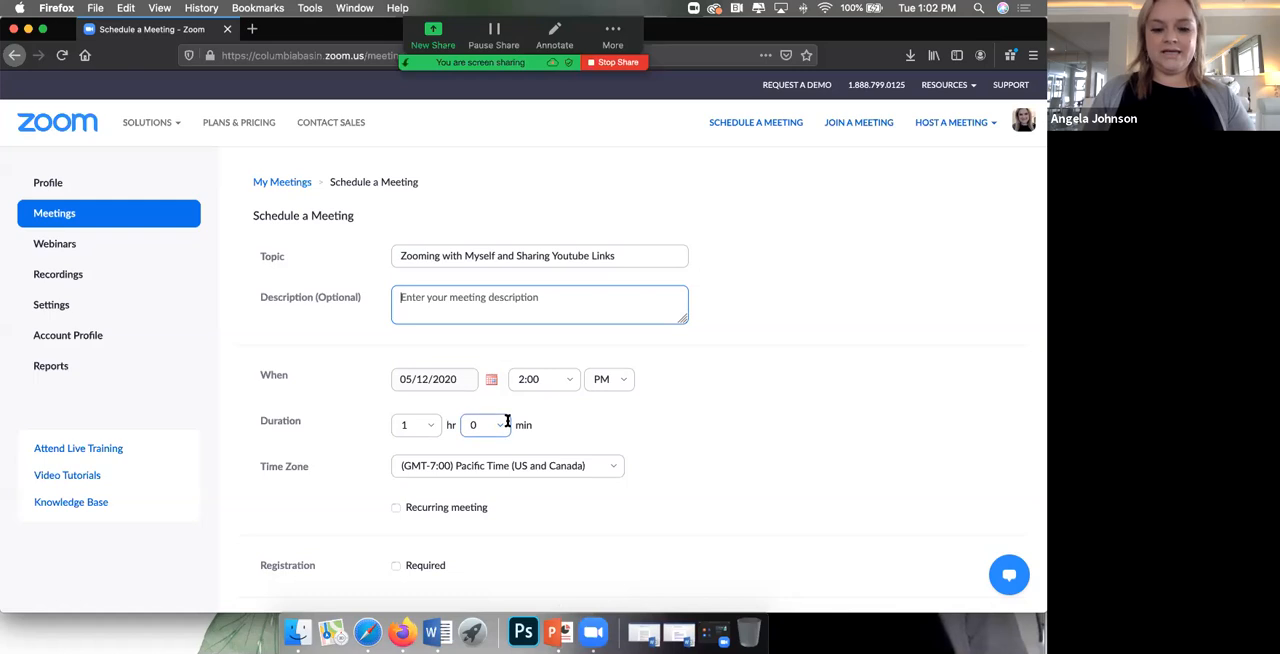
Step: Set the meeting's start time to 1:30 PM and keep the duration at 1 hour
left_click(540, 383)
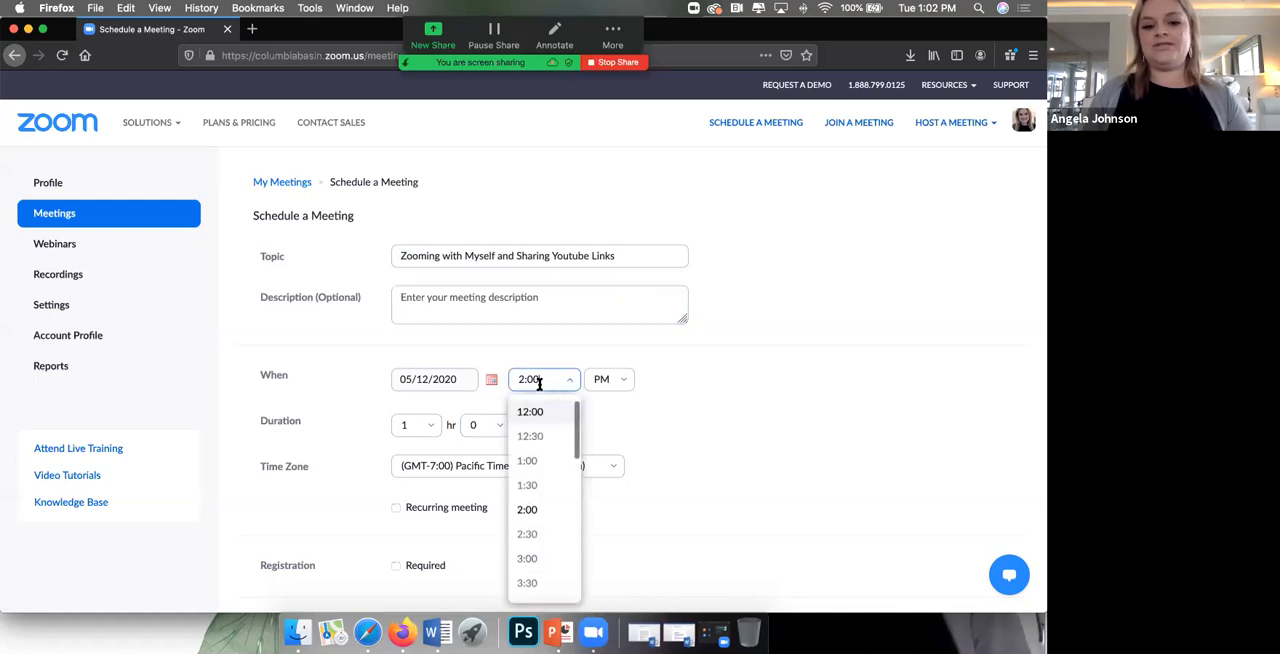
left_click(534, 488)
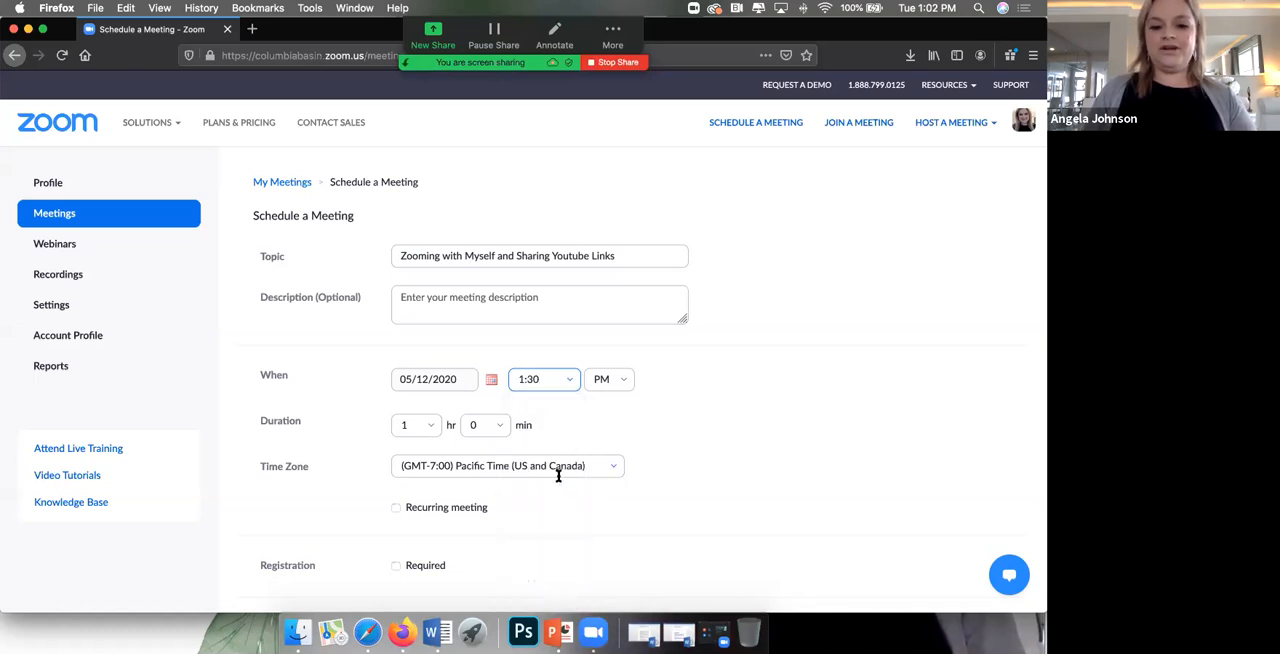
left_click(424, 428)
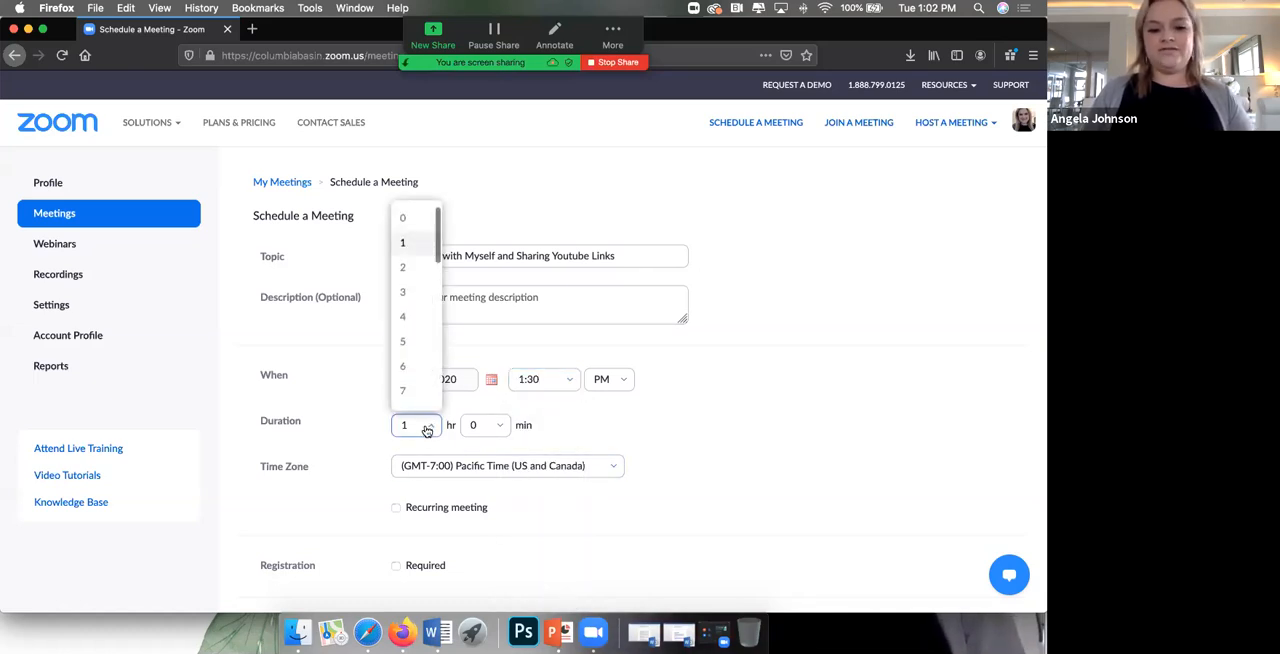
left_click(557, 428)
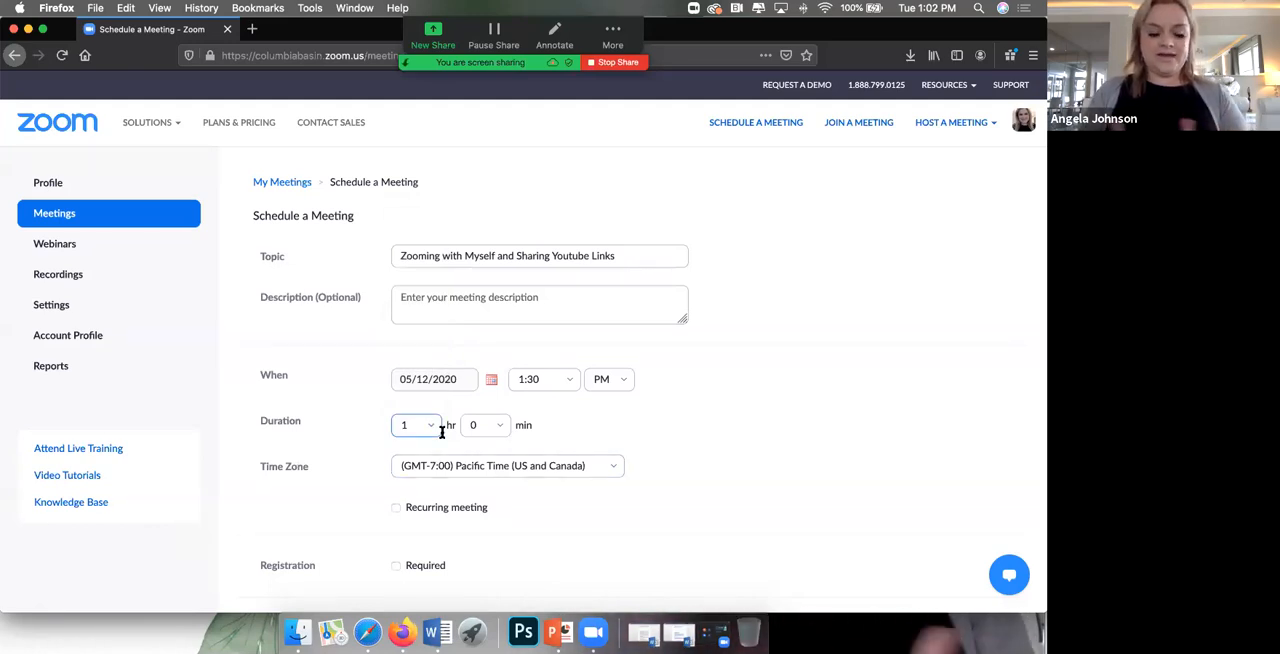
Step: Have the meeting ID generated automatically and remove the meeting password requirement
scroll(437, 444, "down", 5)
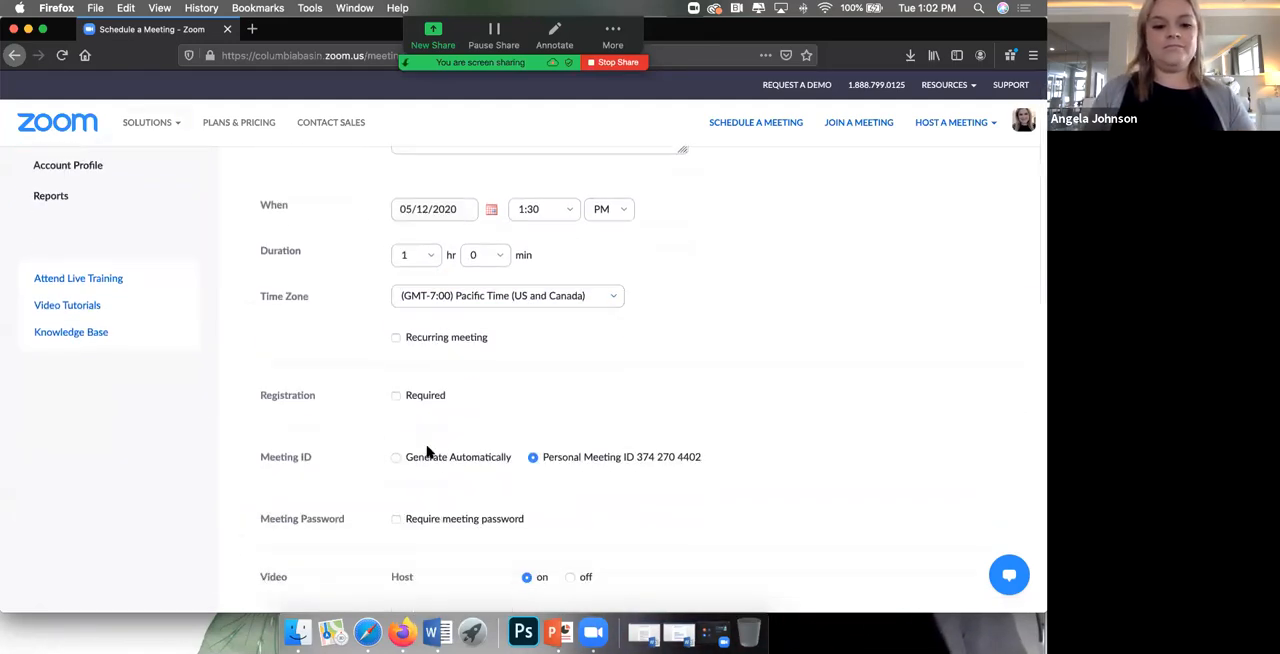
scroll(427, 451, "down", 1)
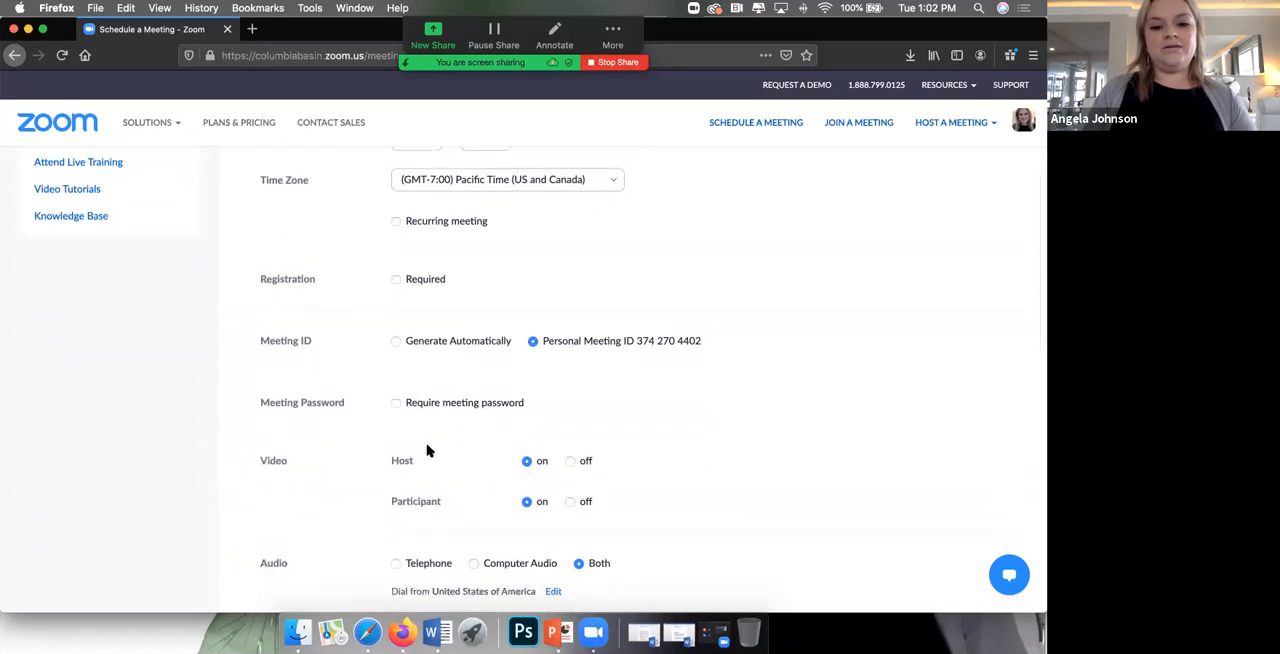
left_click(396, 341)
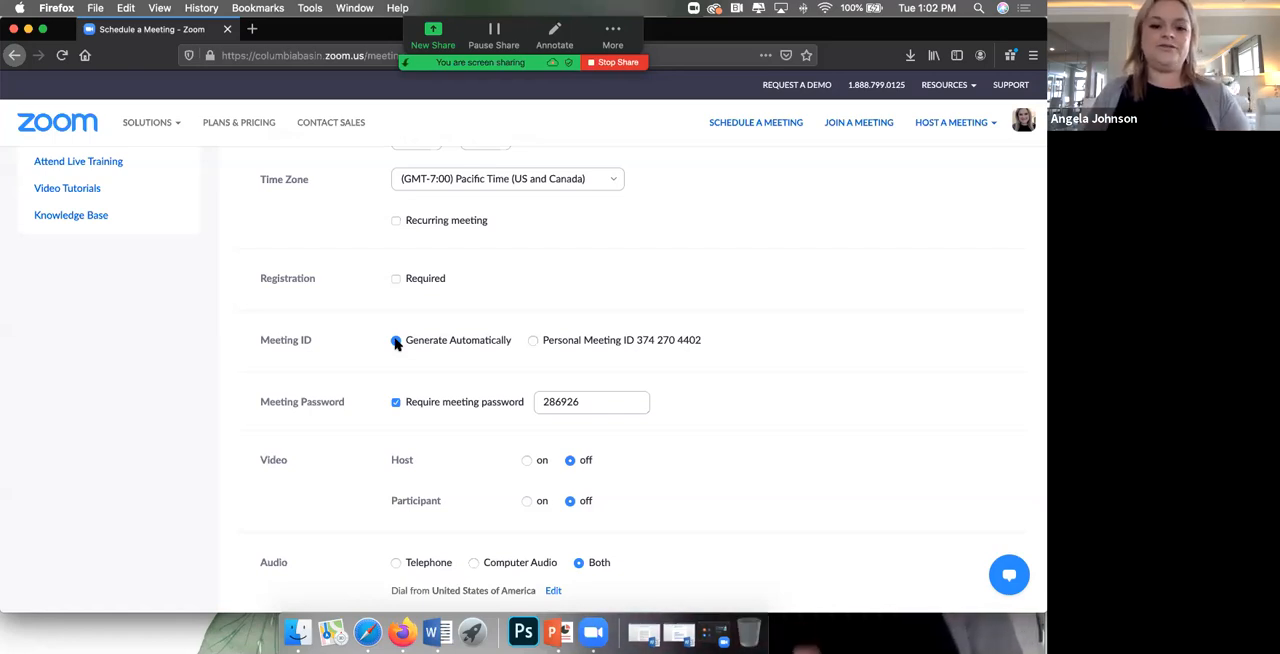
left_click(396, 402)
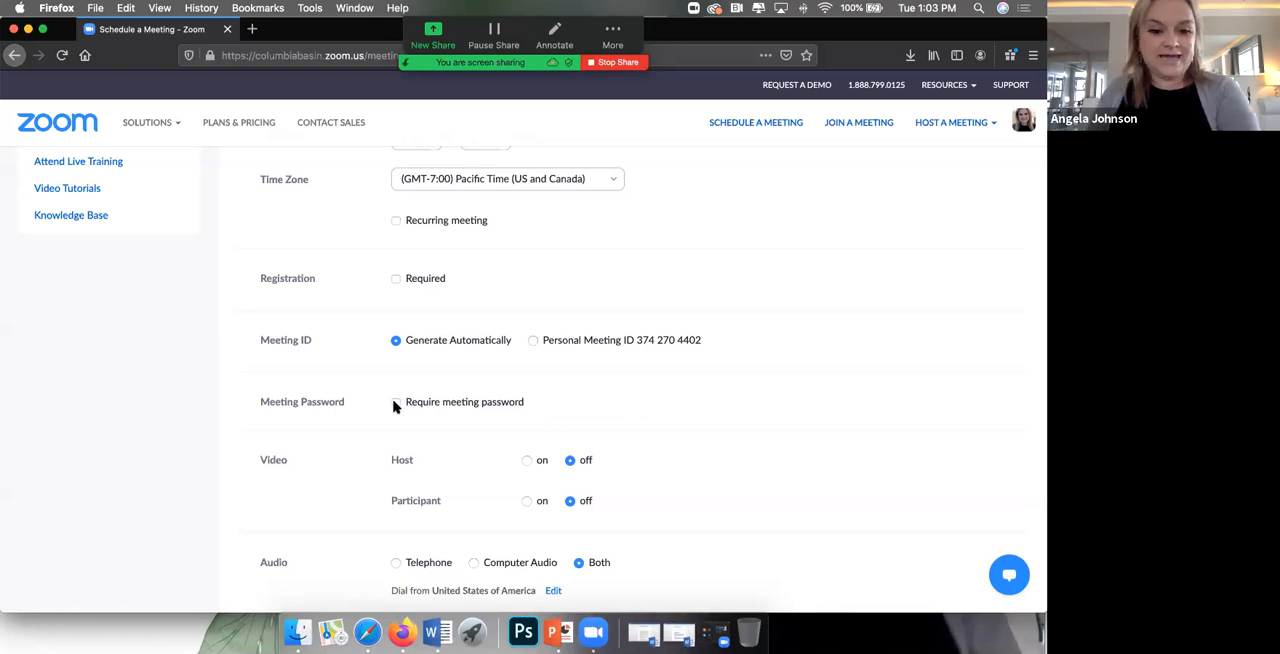
Step: Turn video on for both the host and the participants
scroll(398, 482, "down", 2)
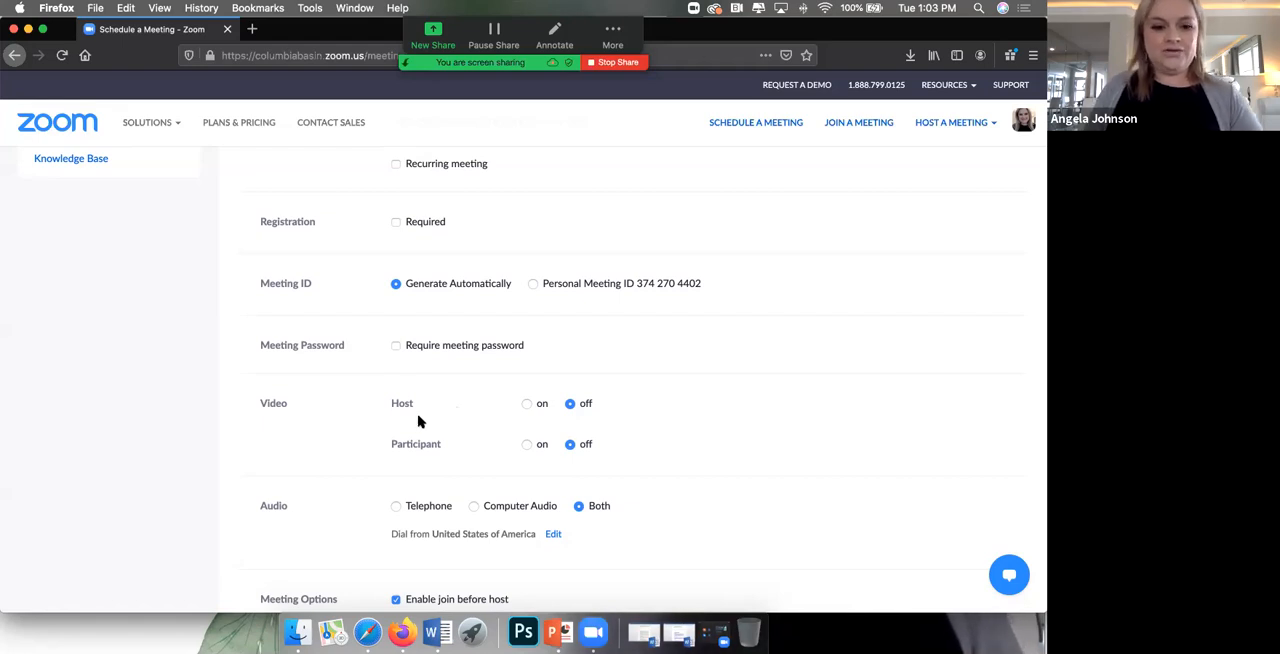
left_click(526, 404)
left_click(526, 445)
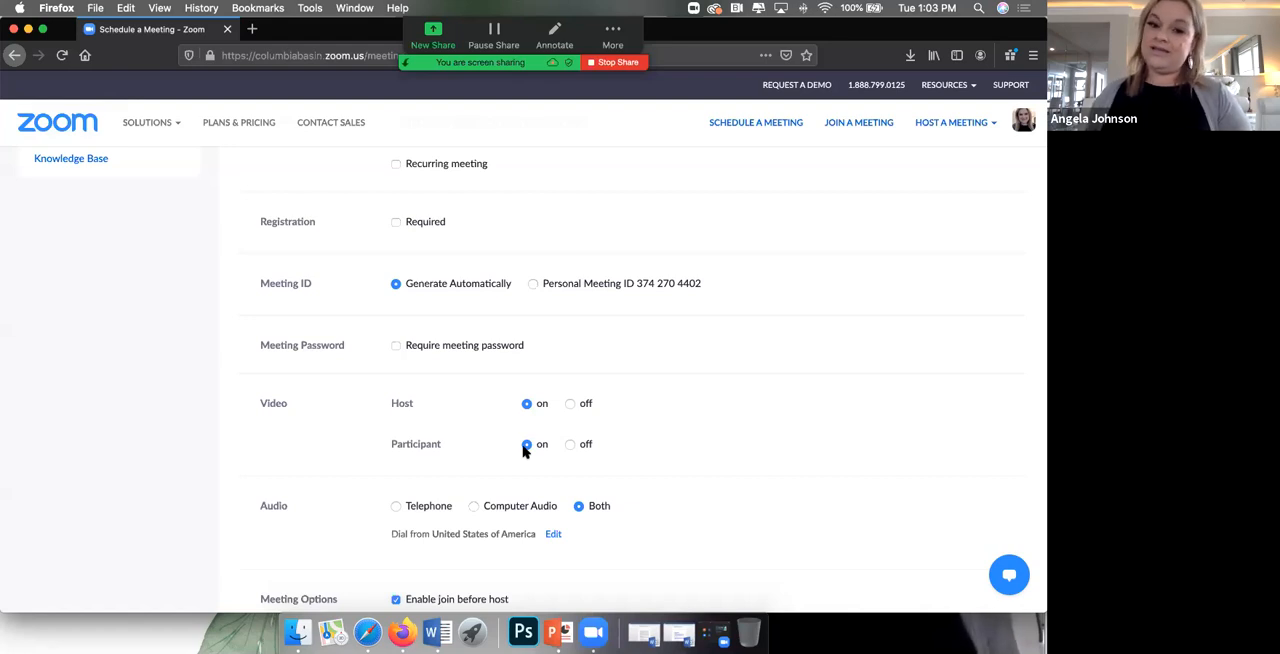
Step: Turn off muting participants upon entry in the meeting options
scroll(517, 463, "down", 2)
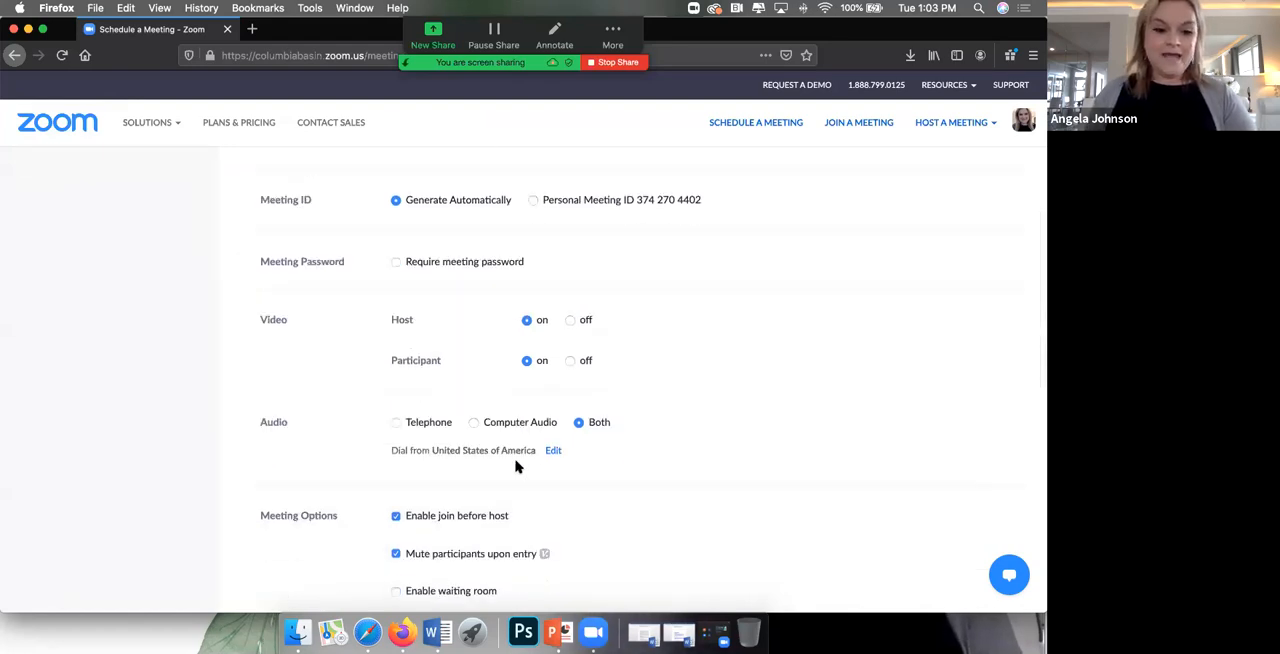
scroll(552, 483, "down", 1)
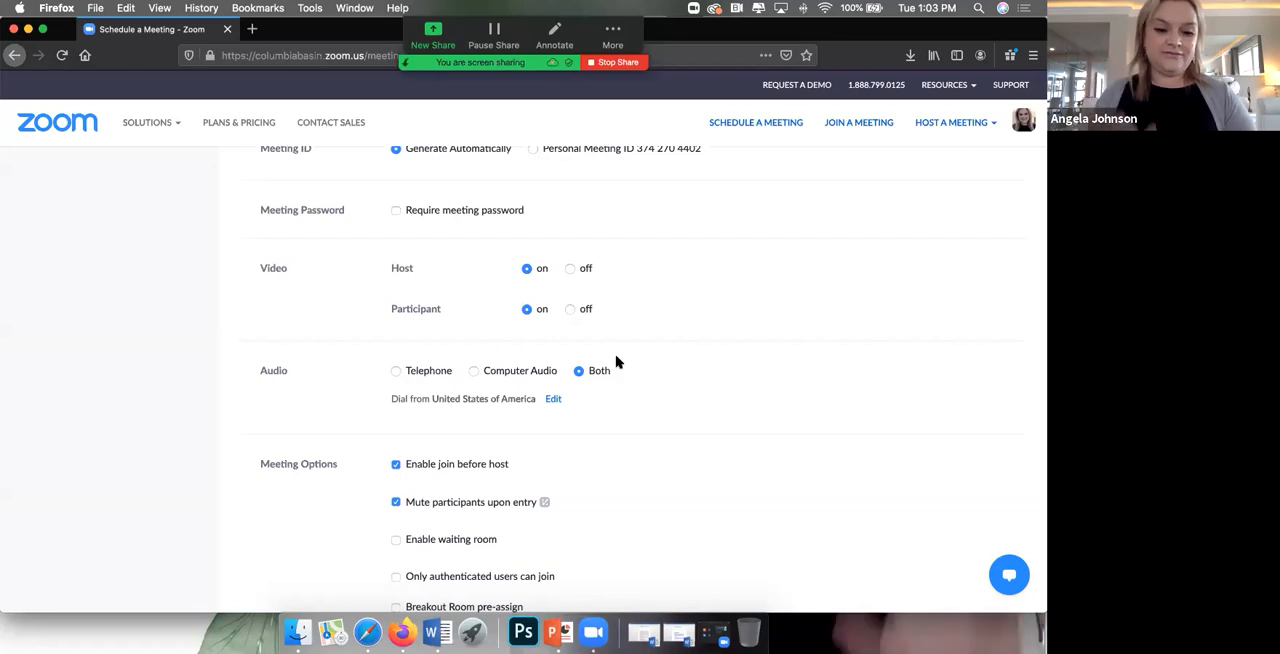
scroll(546, 455, "down", 2)
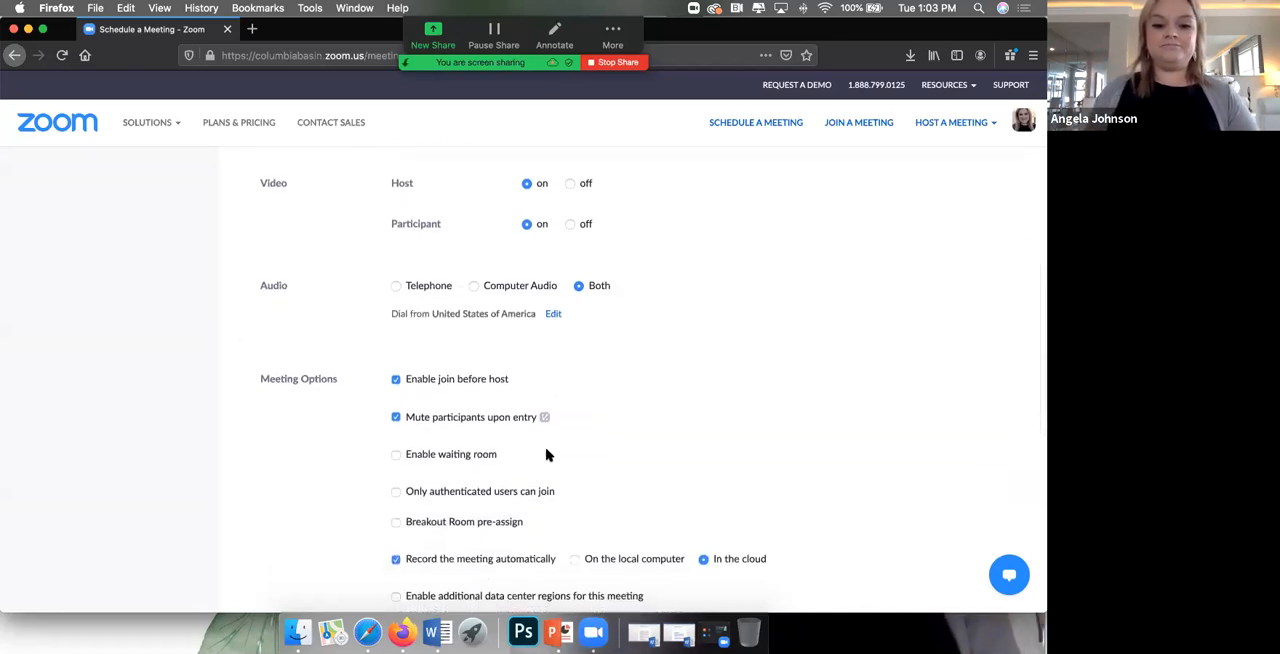
scroll(543, 453, "down", 1)
left_click(396, 366)
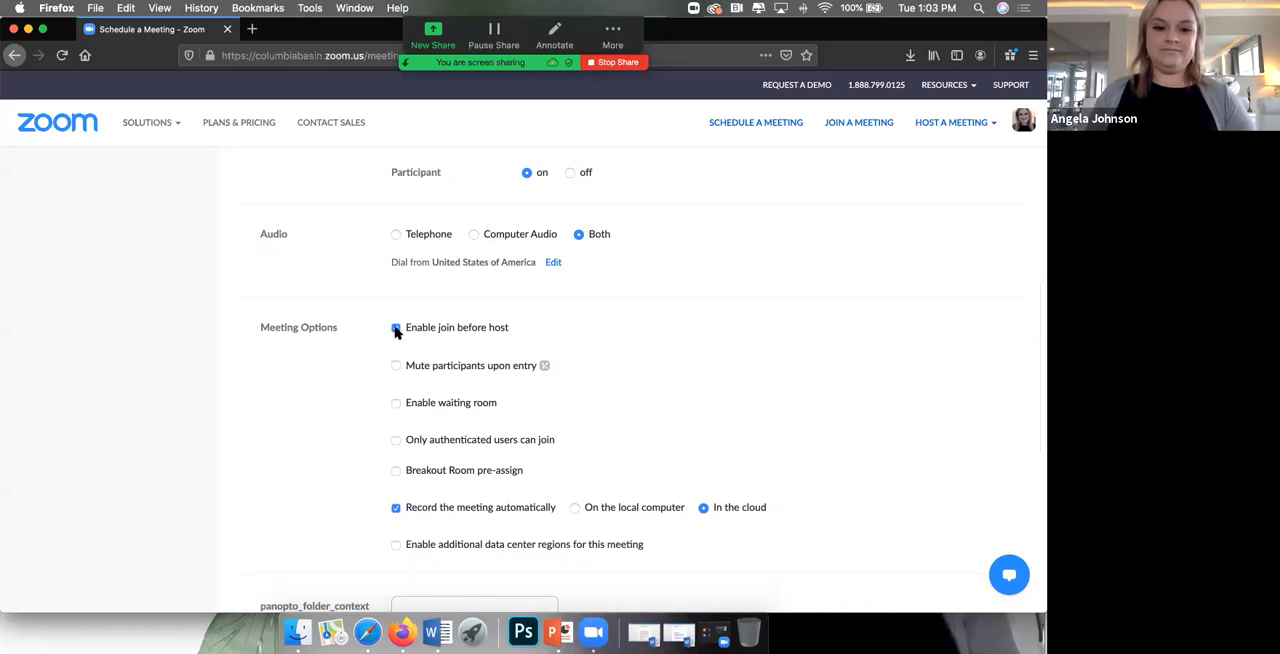
scroll(421, 397, "down", 1)
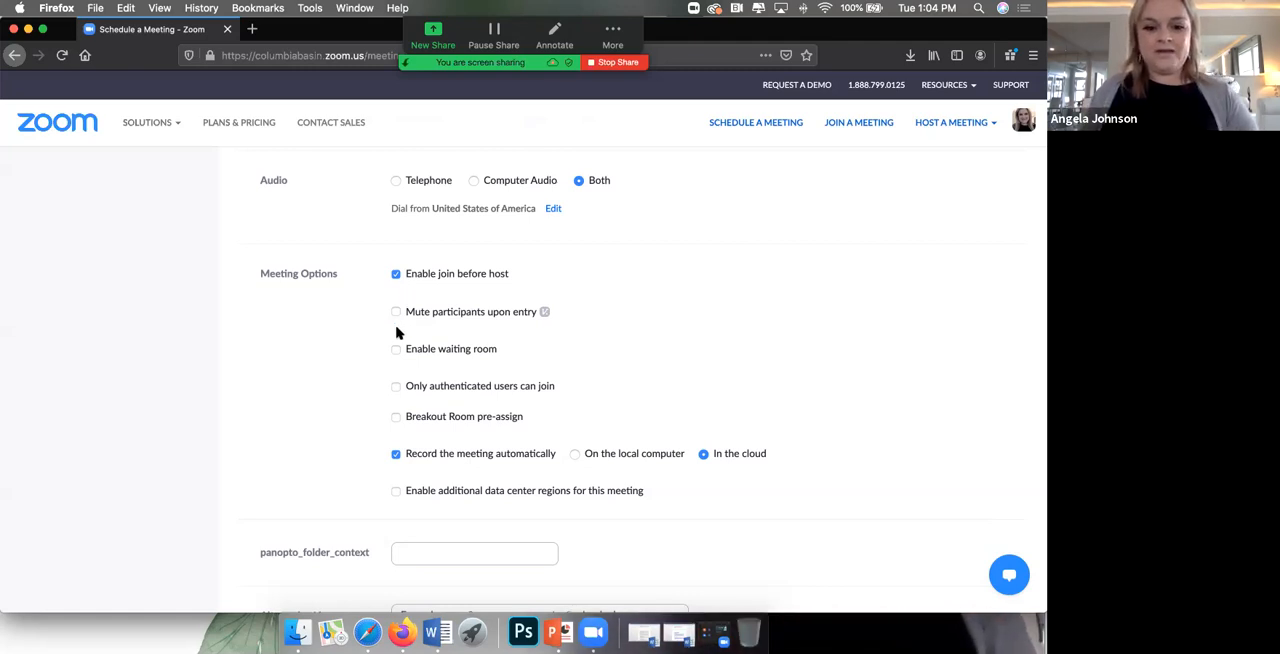
Step: Turn off automatic recording in the meeting options and save the scheduled meeting
scroll(396, 333, "down", 2)
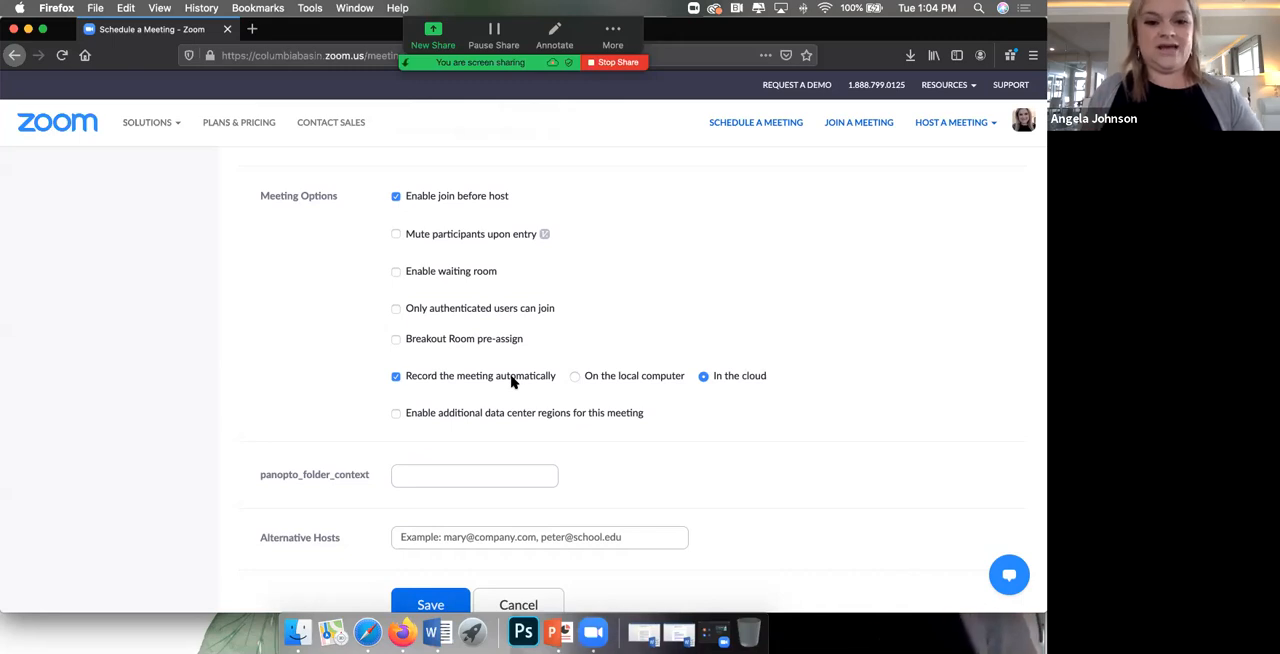
left_click(395, 377)
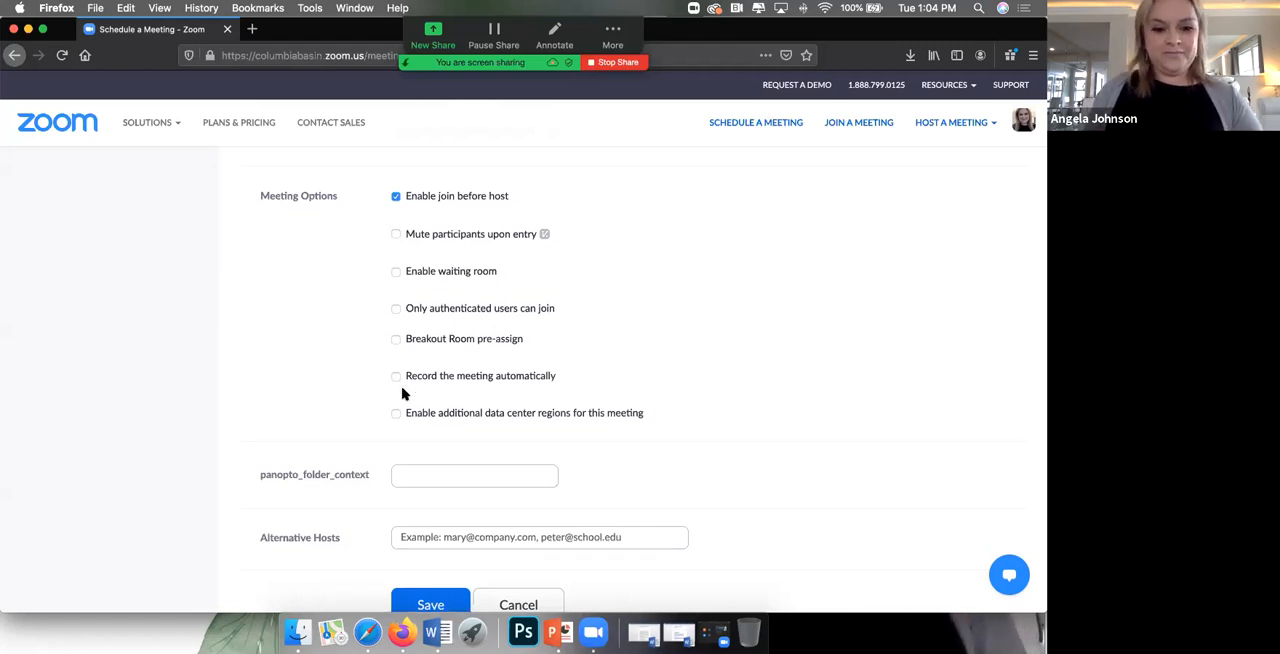
scroll(402, 394, "down", 3)
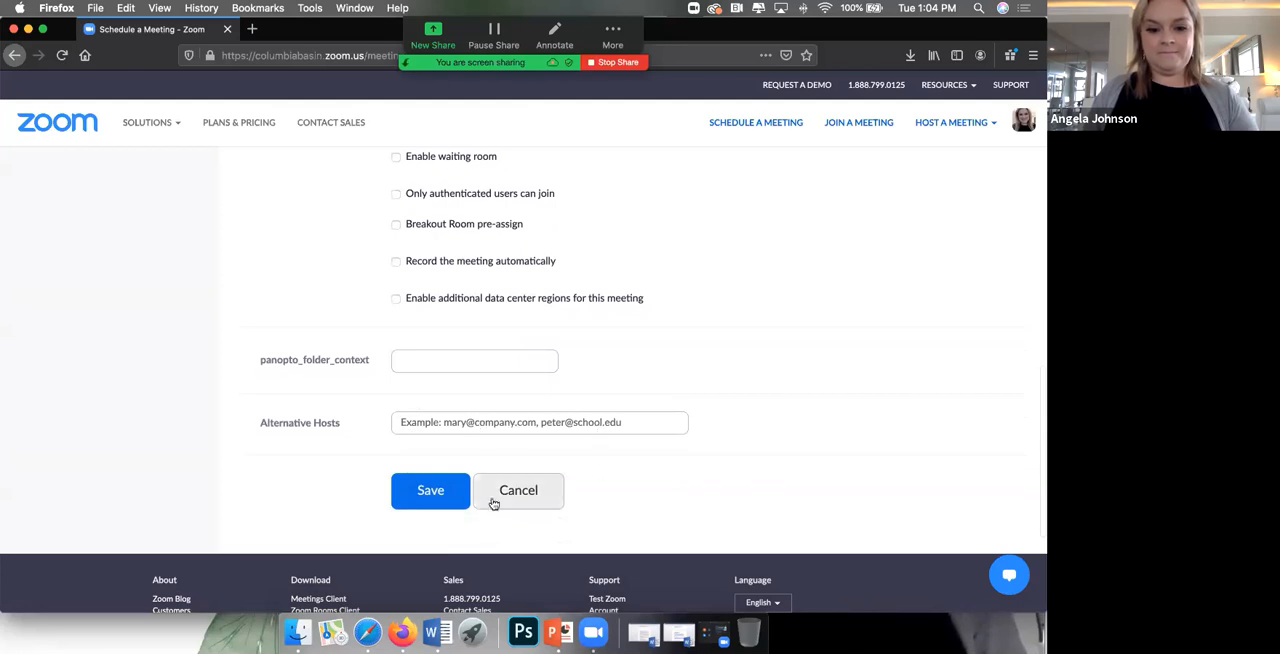
left_click(429, 494)
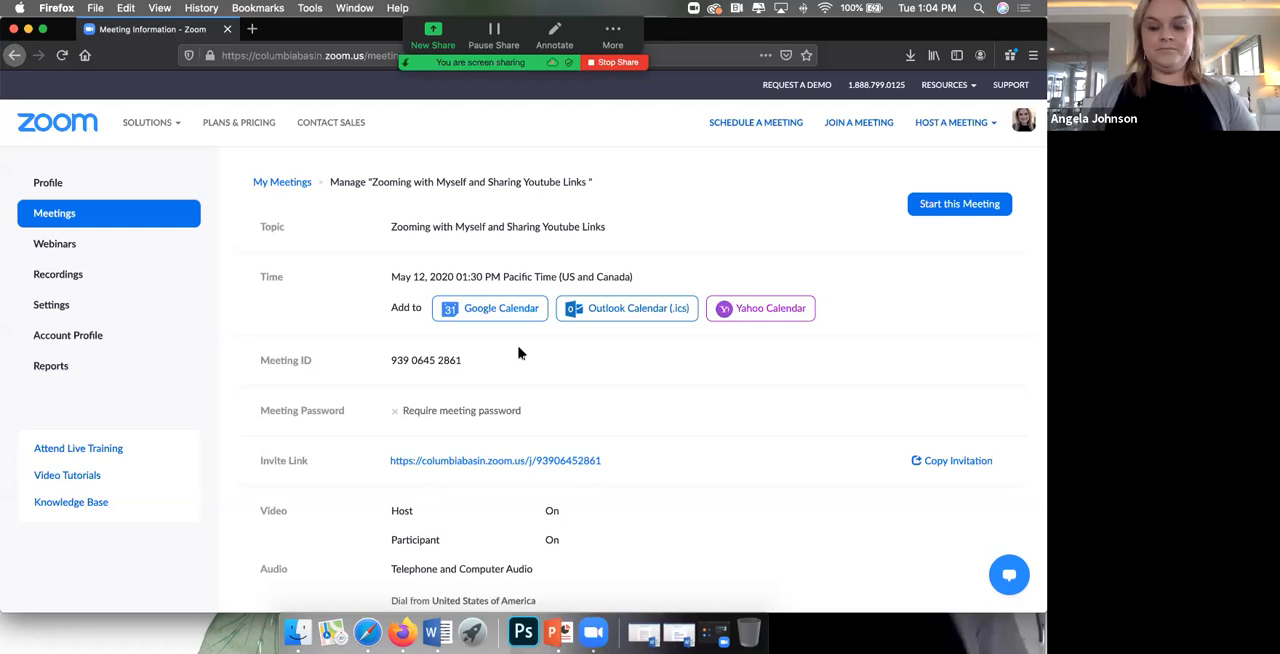
Step: Open the saved meeting's invitation text, look through it and copy it to the clipboard
scroll(392, 232, "down", 1)
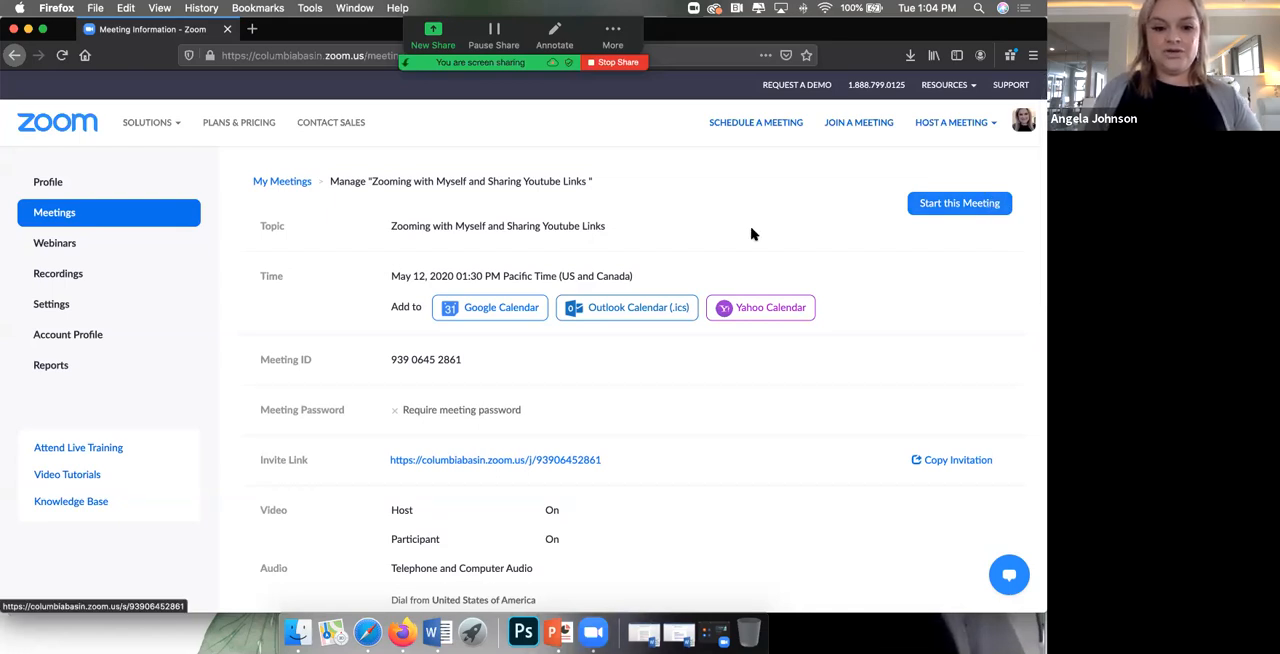
left_click(947, 462)
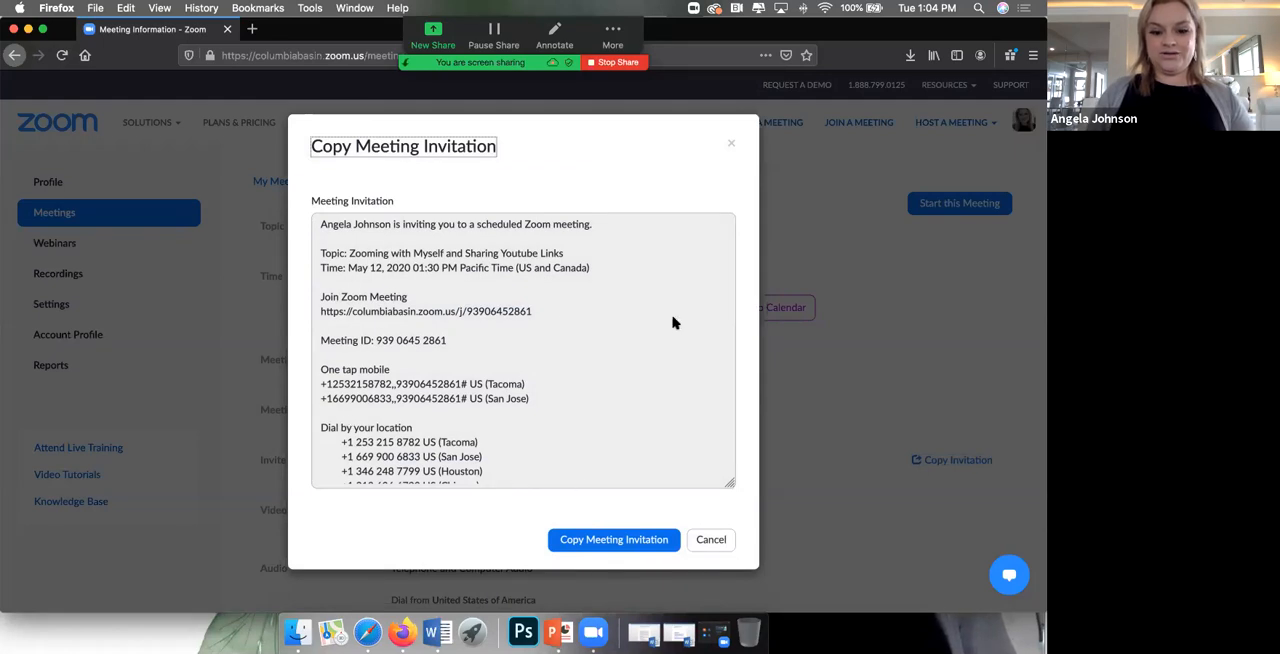
scroll(503, 371, "down", 5)
scroll(505, 375, "up", 5)
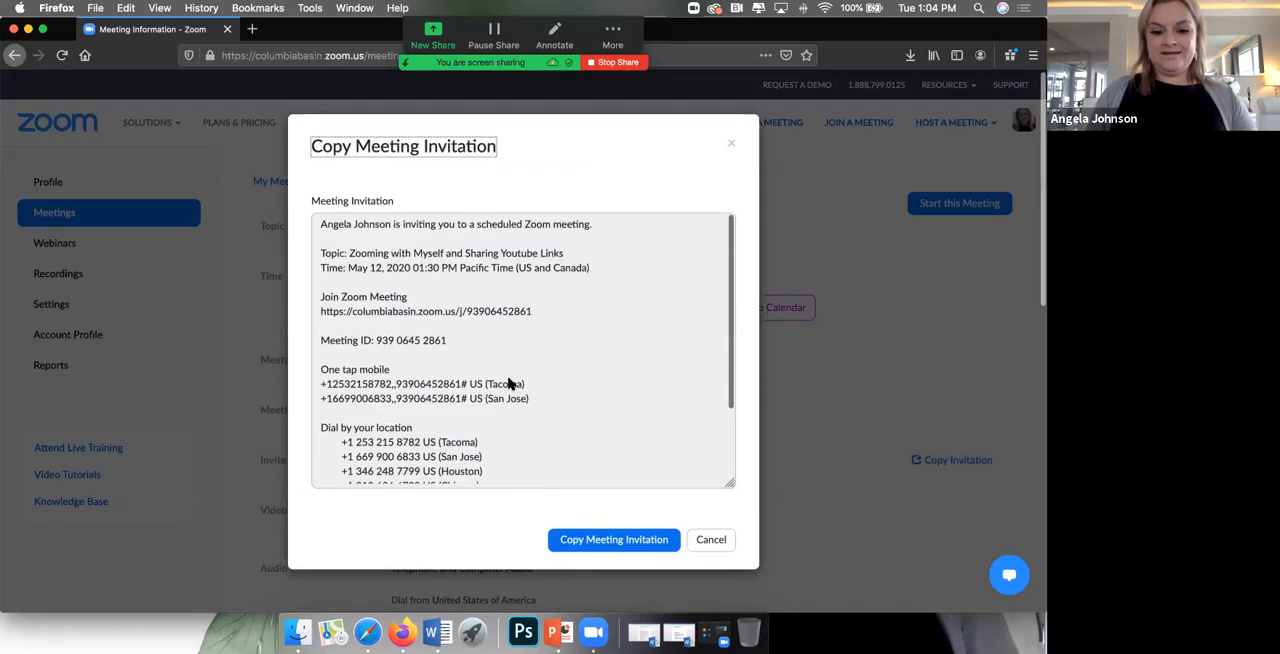
left_click(592, 541)
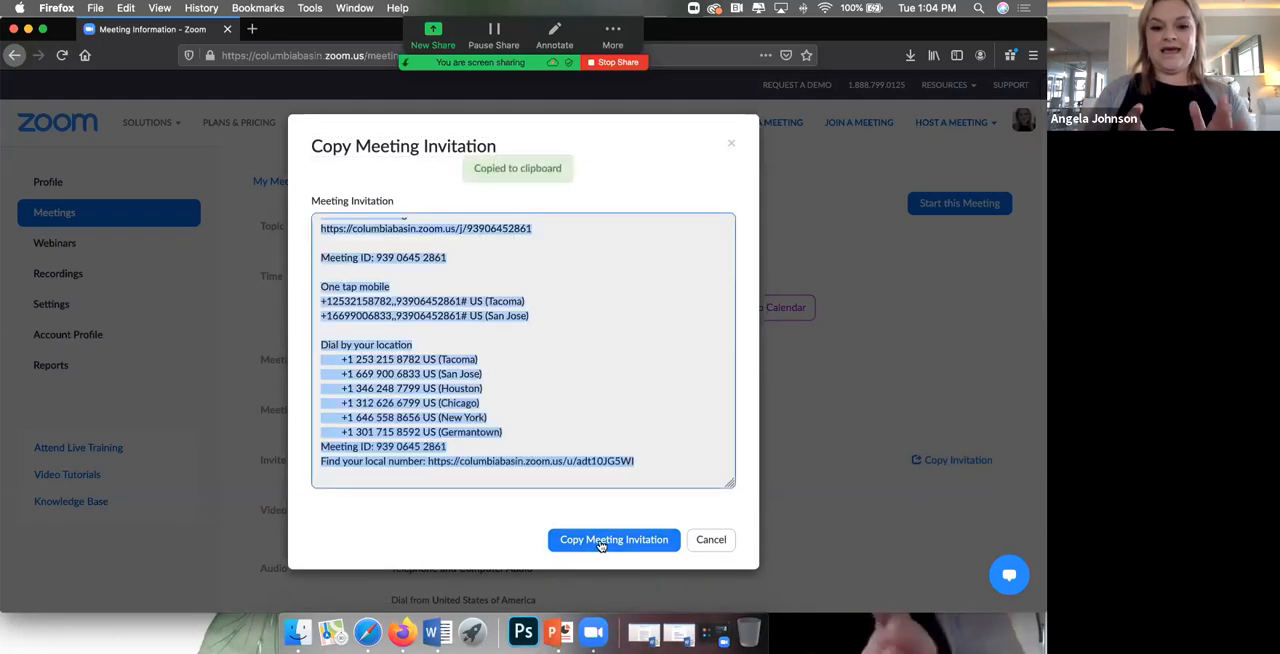
Step: Open the Outlook web mailbox at email.columbiabasin.edu in a new browser tab
left_click(250, 30)
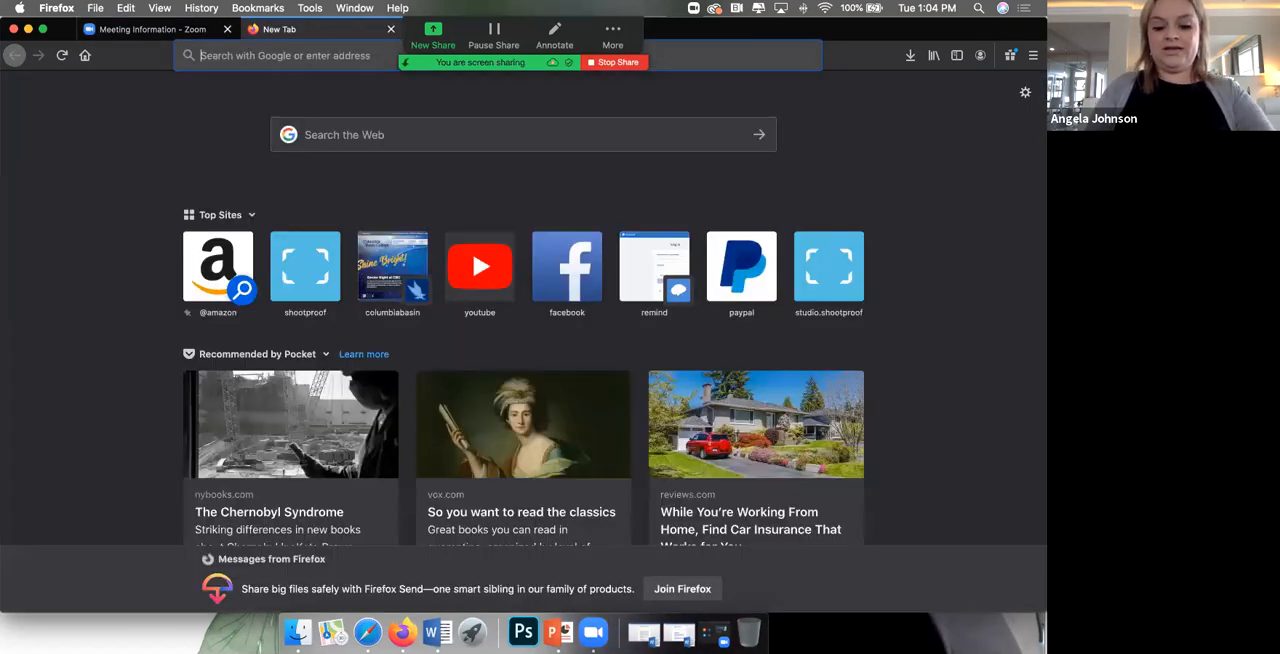
type("email.col")
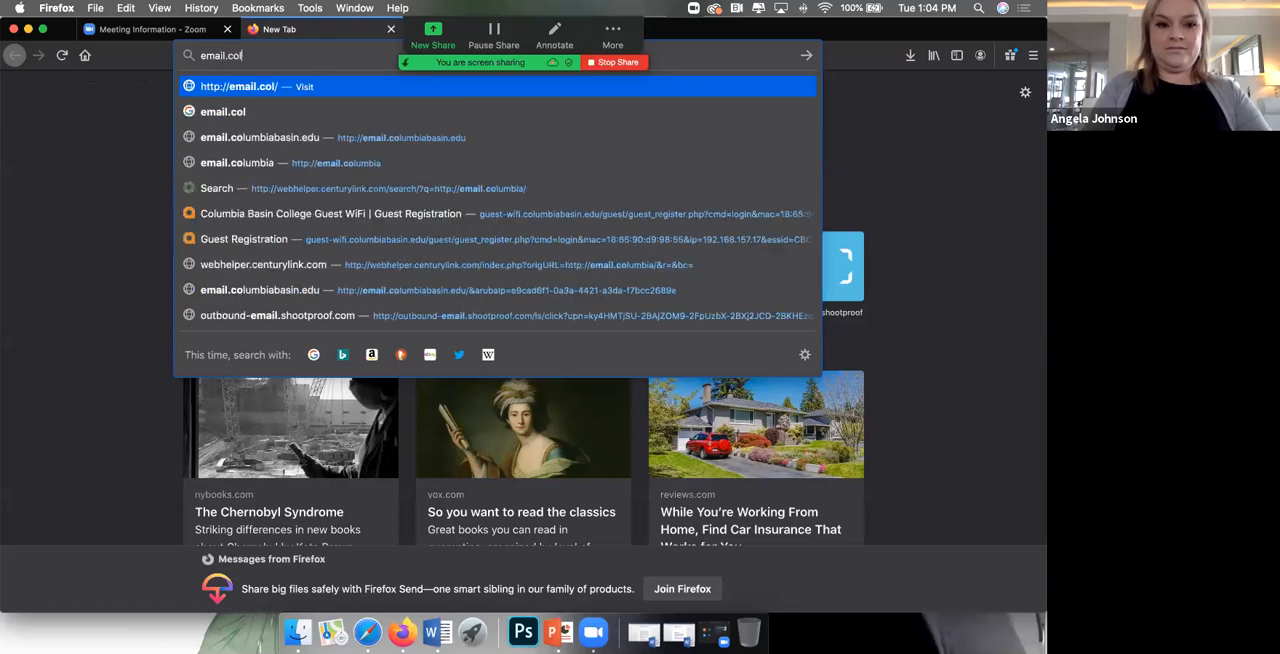
left_click(298, 141)
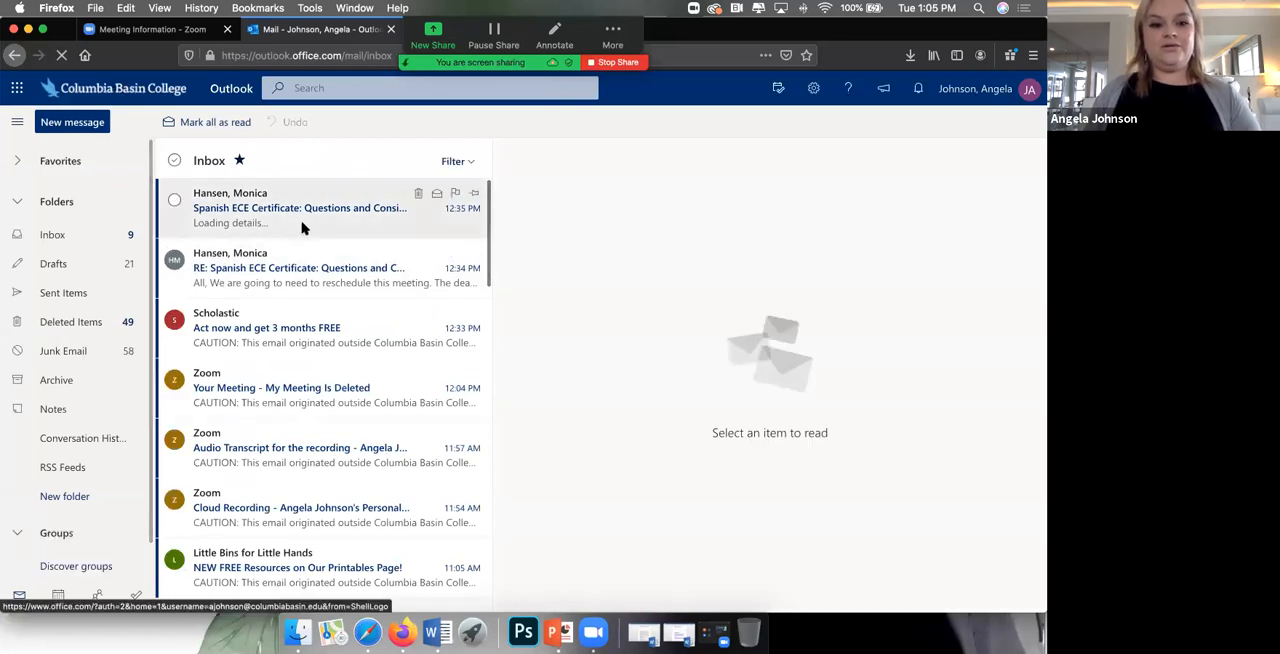
Step: Create a new email addressed to your own account and paste the copied meeting invitation into its body
left_click(90, 126)
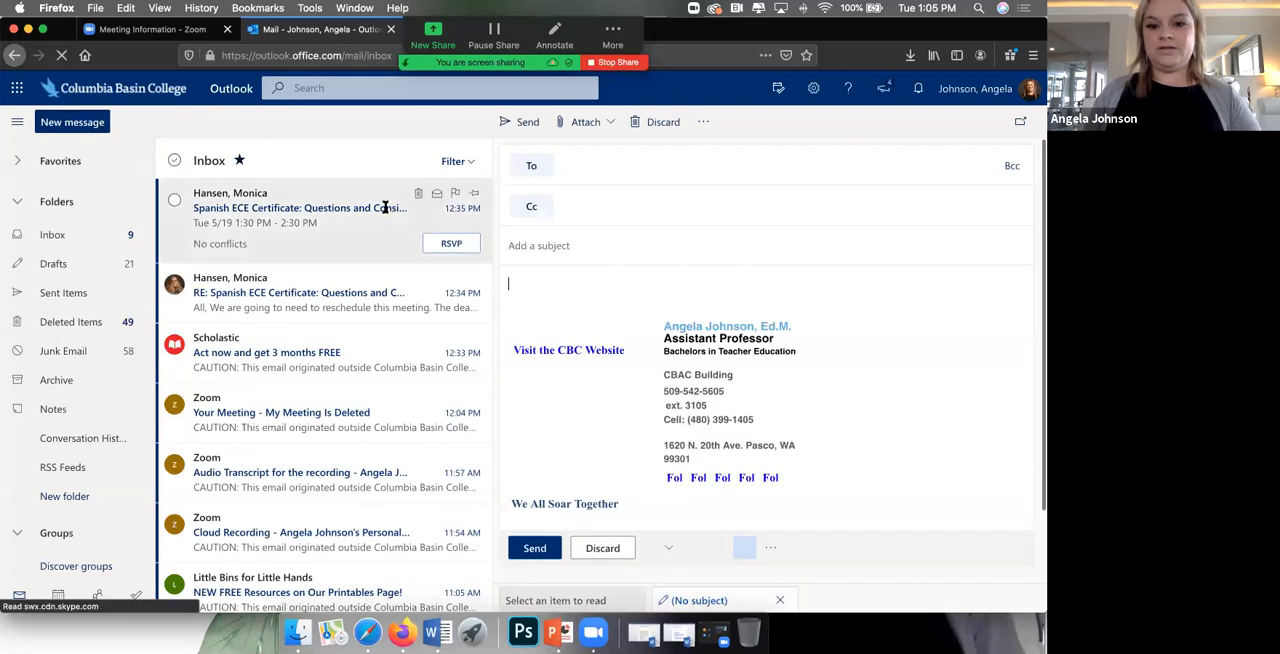
type("ajo")
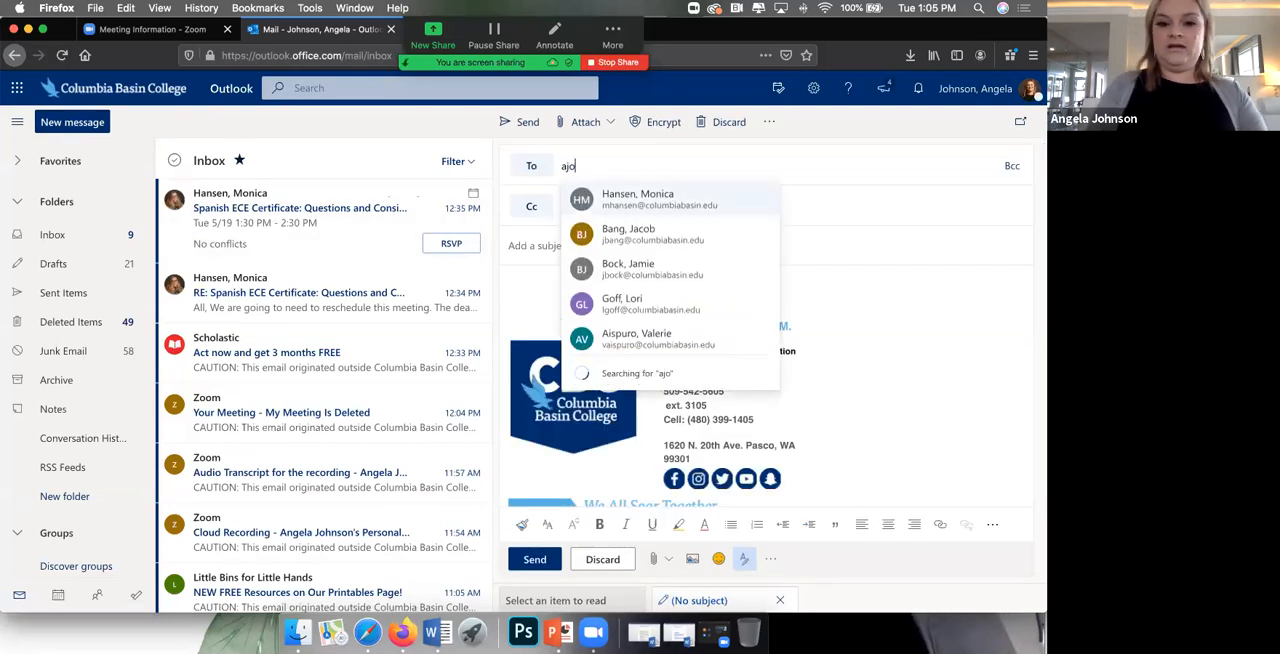
left_click(673, 198)
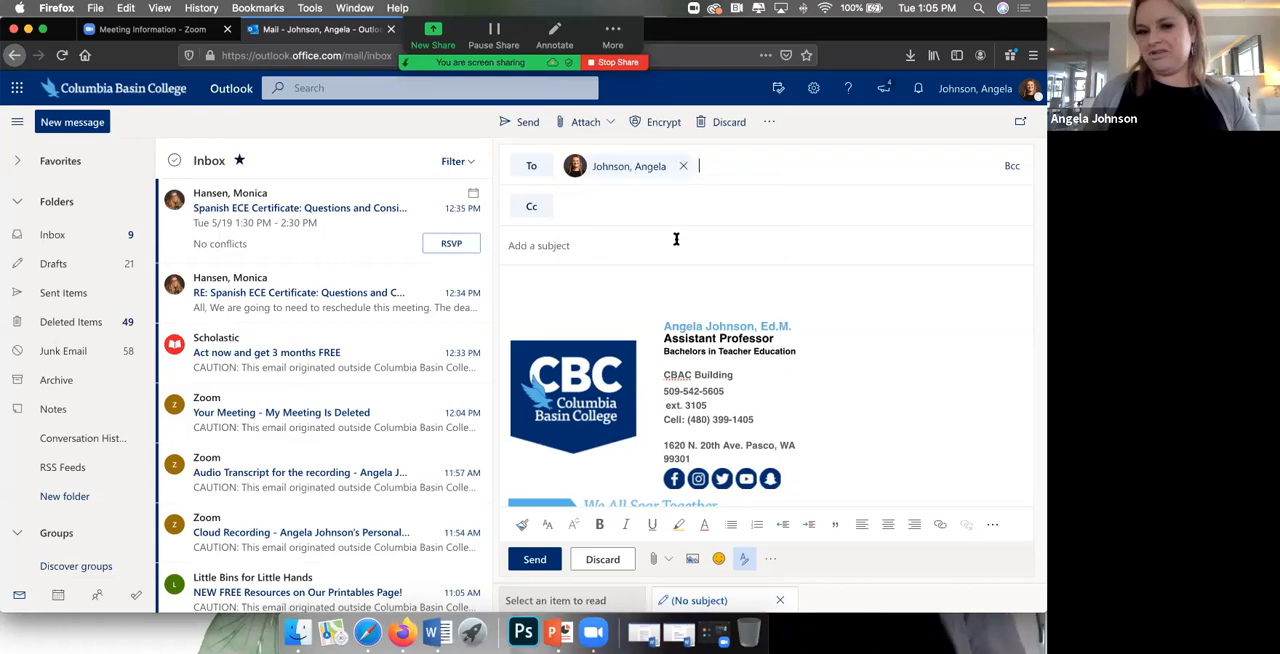
left_click(609, 289)
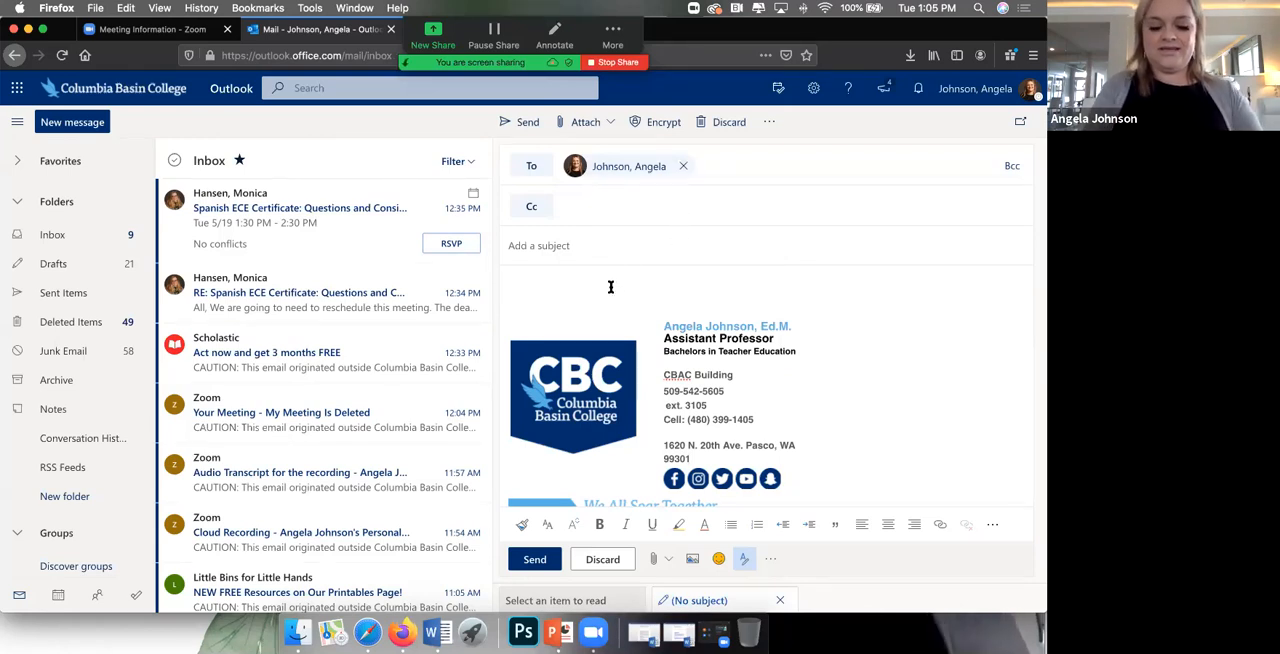
key("super+v")
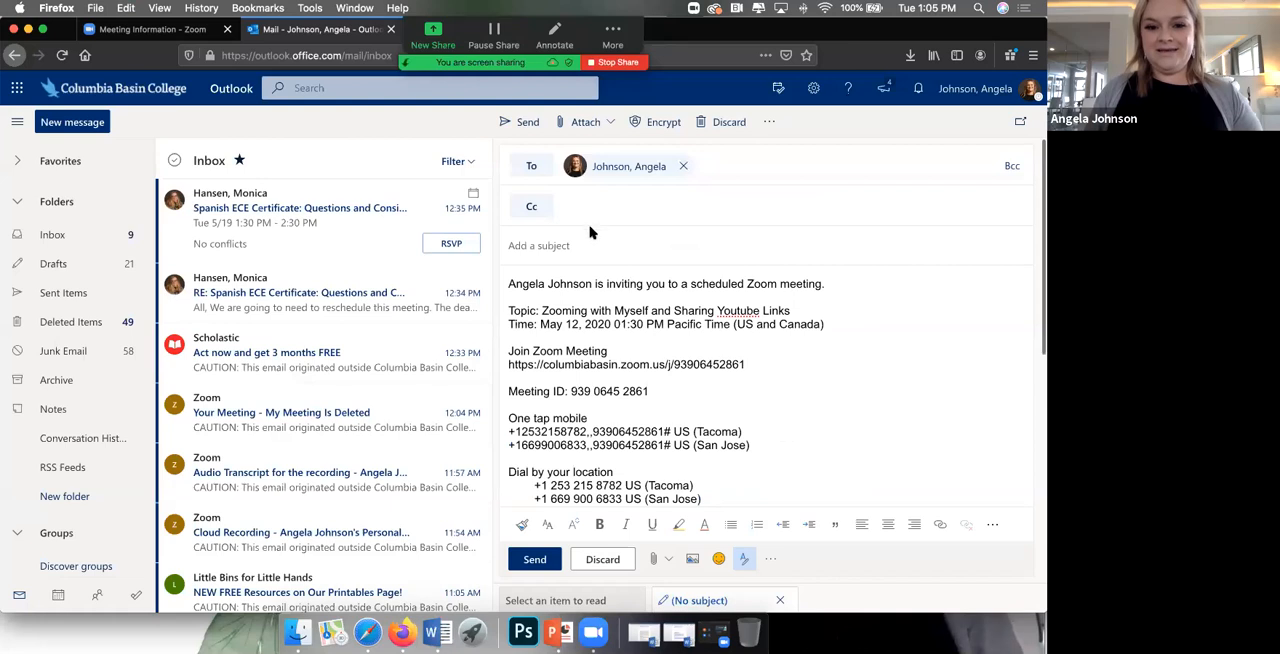
Step: Enter the subject "Zoom link for Zooming with Yourself Meeting" and send the email
type("Zoom link for")
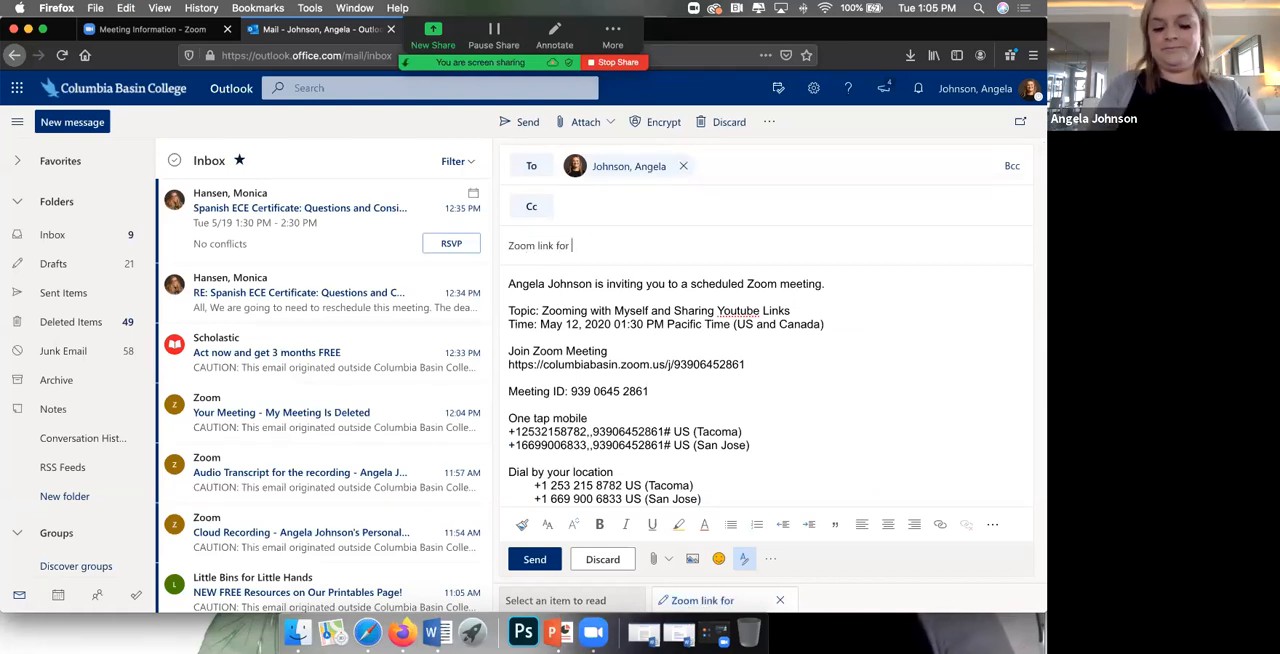
type(" Zoom")
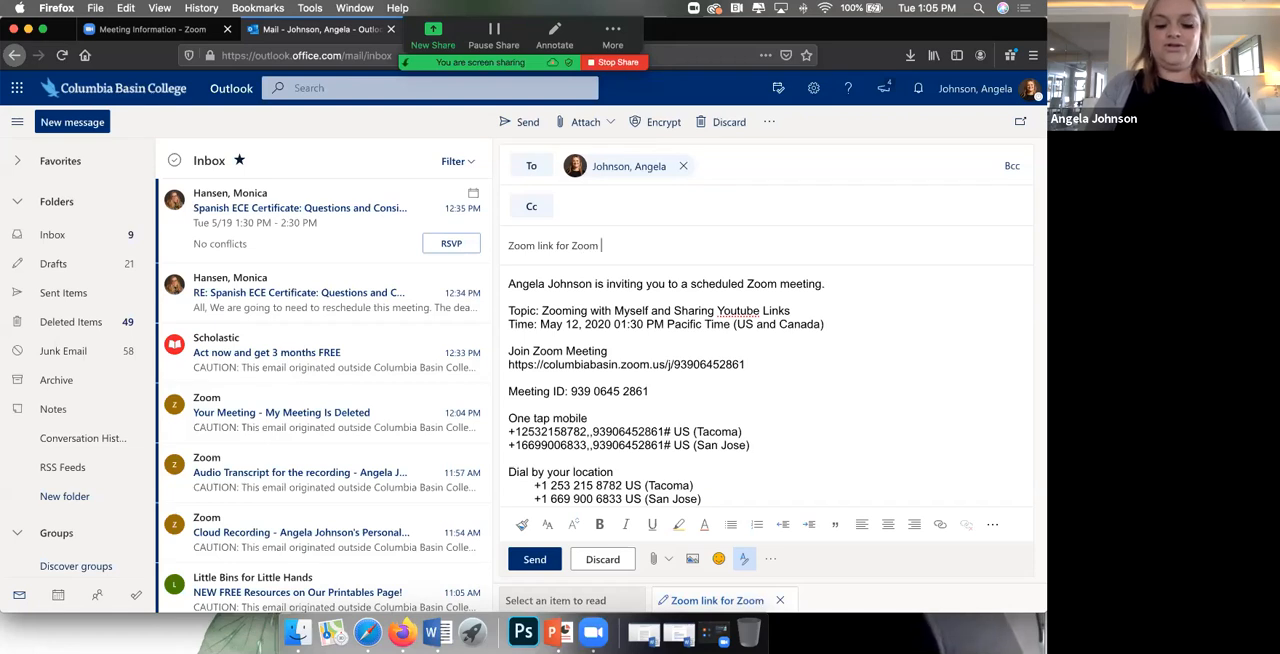
type("ing with Yourself Meeting")
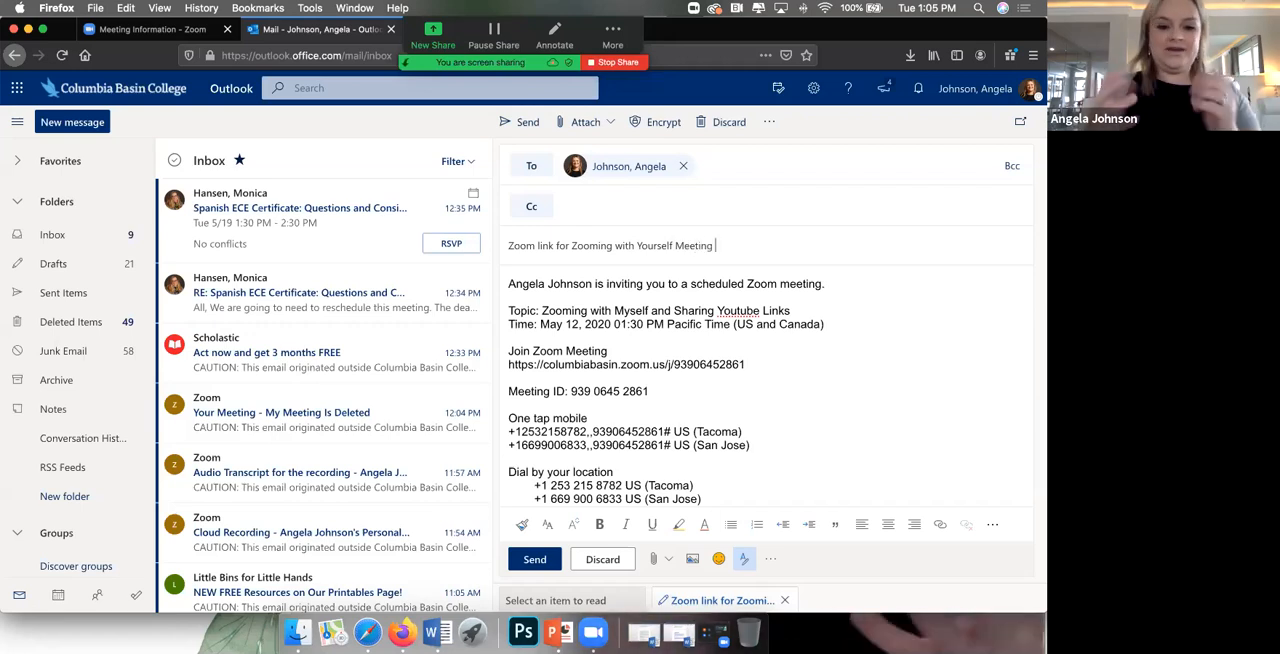
scroll(545, 555, "down", 4)
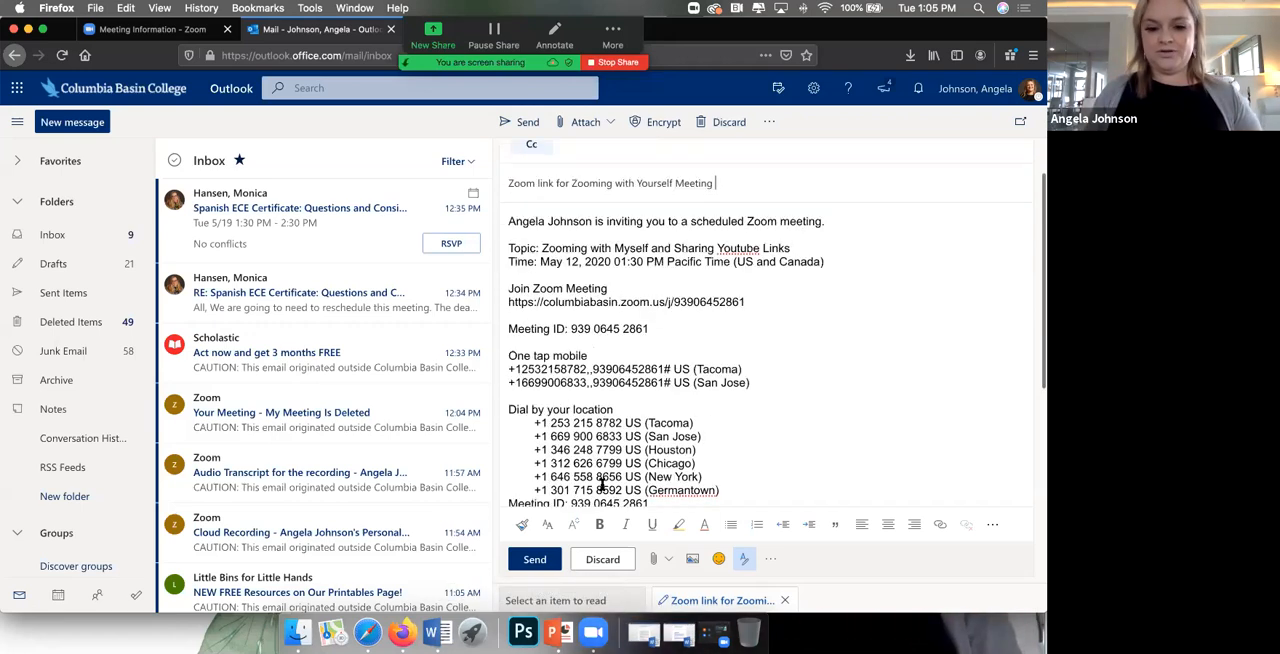
left_click(535, 560)
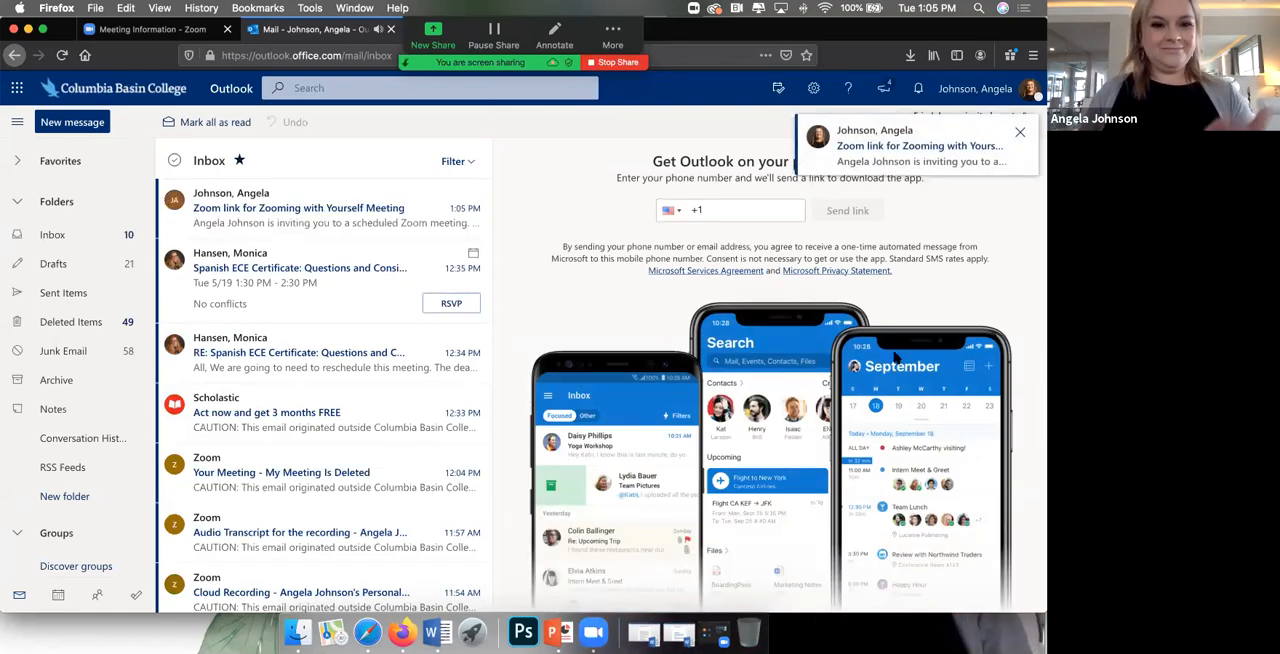
Step: Open the received invitation email and highlight its Zoom join link
left_click(355, 210)
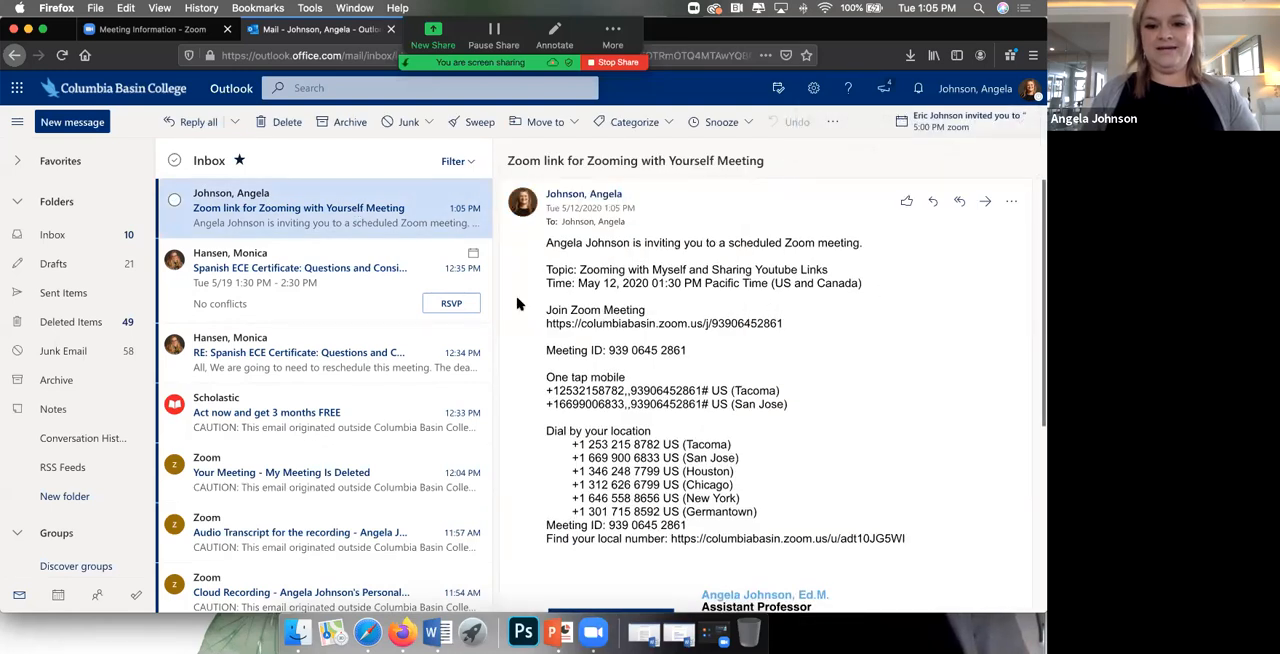
left_click_drag(786, 323, 536, 325)
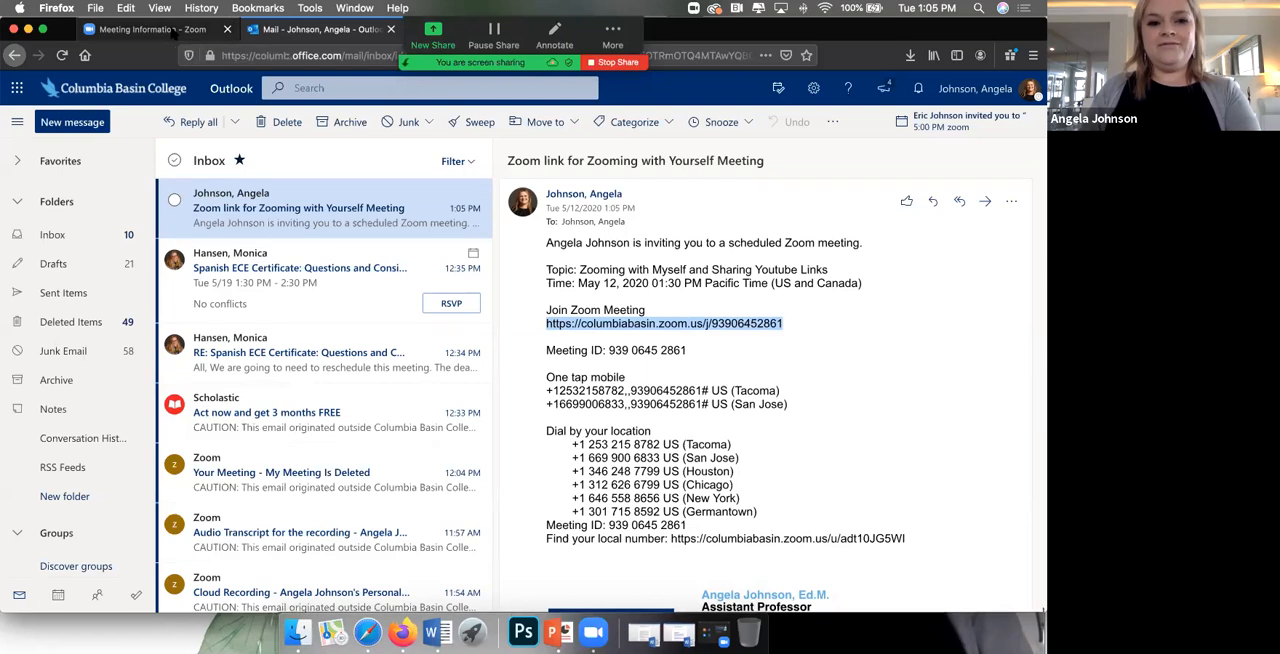
Step: Return to the Zoom meeting information page and close the meeting invitation dialog
left_click(175, 33)
left_click(732, 147)
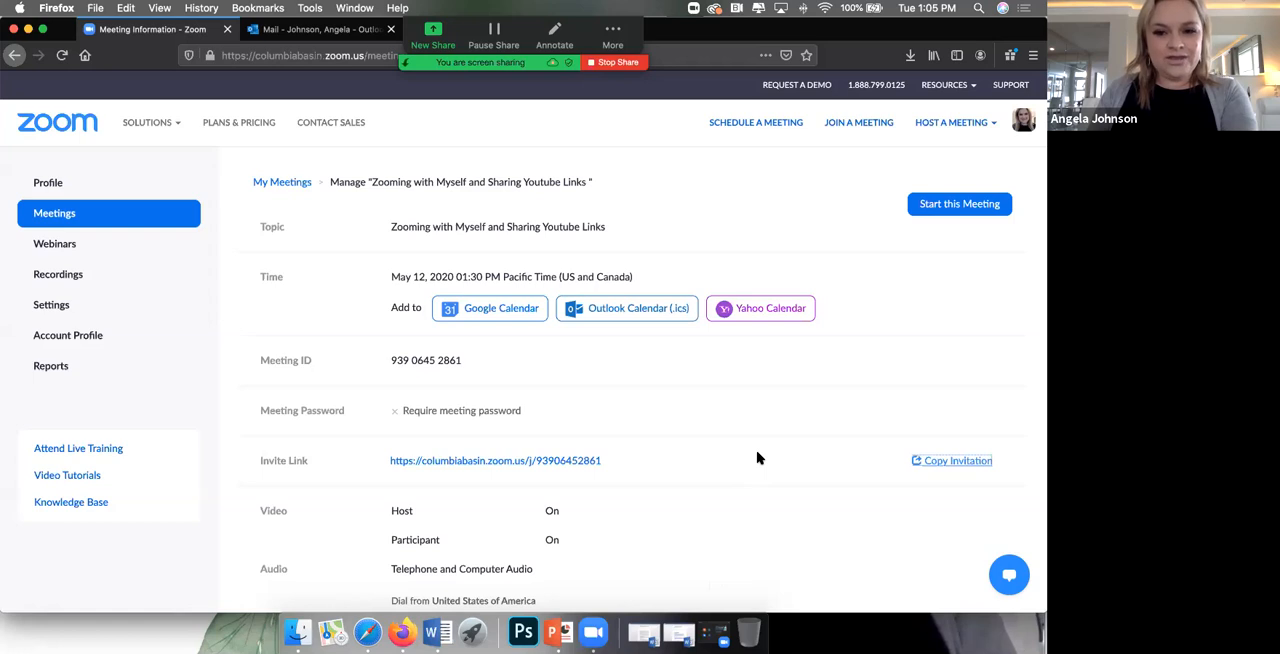
Step: Stop the current Zoom screen share
right_click(593, 634)
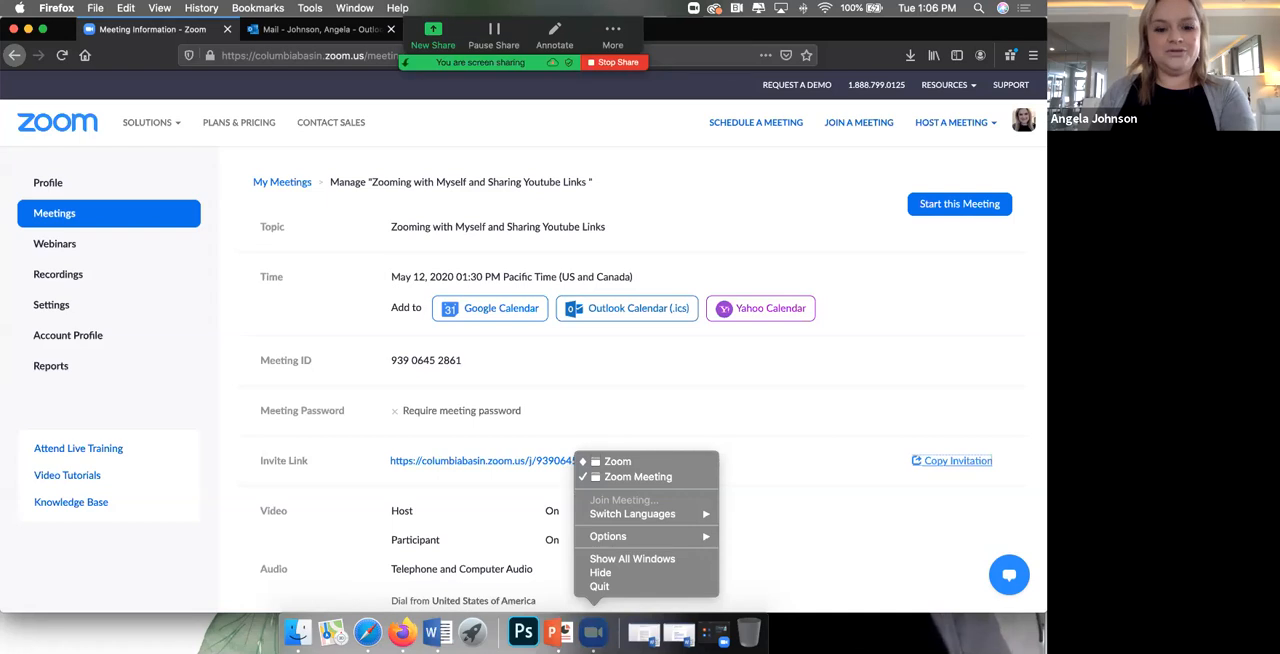
left_click(802, 561)
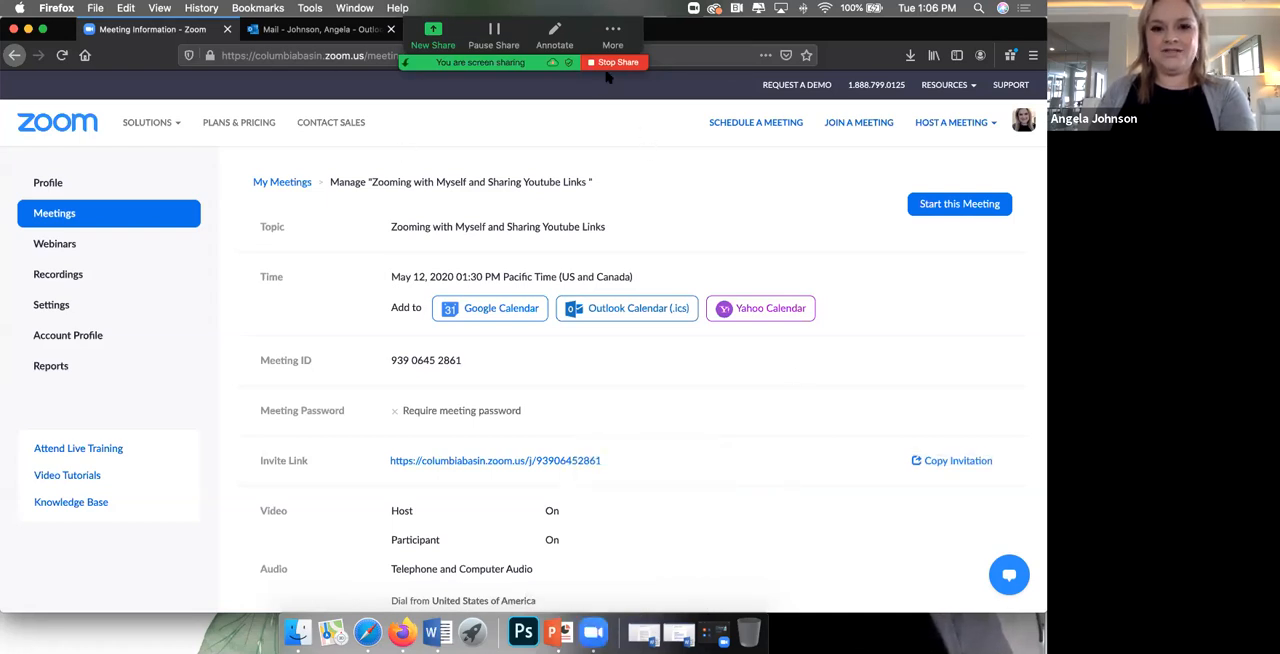
left_click(617, 62)
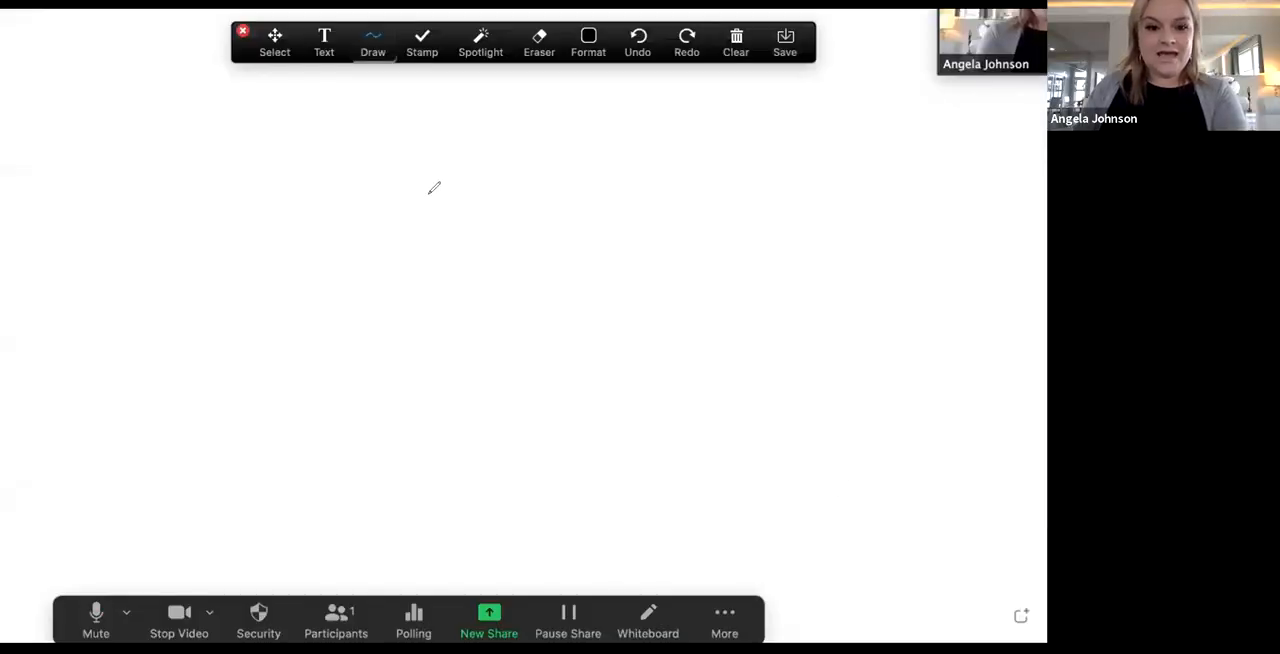
Step: Draw two looping freehand scribbles across the middle of the whiteboard and add the text "skuwhskadshdkahjsdskjsa" above them
mouse_move(186, 282)
left_mouse_down()
mouse_move(271, 241)
mouse_move(470, 270)
mouse_move(931, 266)
mouse_move(925, 285)
left_mouse_up()
mouse_move(464, 392)
left_mouse_down()
mouse_move(616, 328)
mouse_move(517, 305)
left_mouse_up()
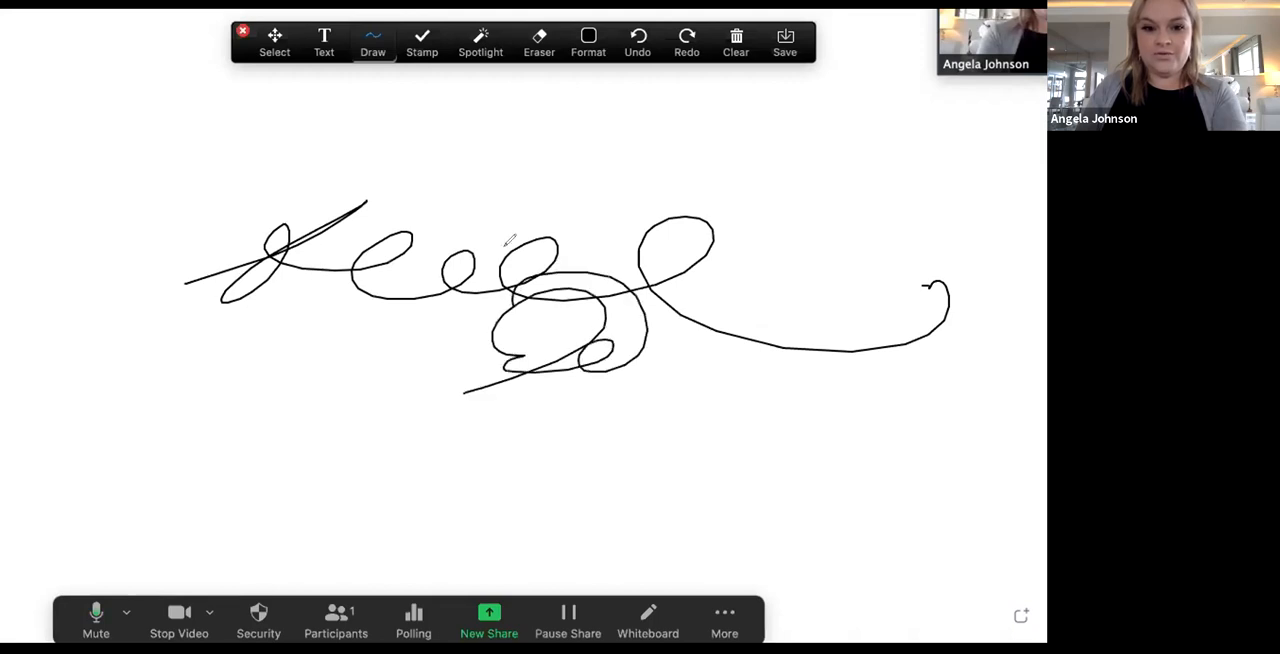
left_click(324, 42)
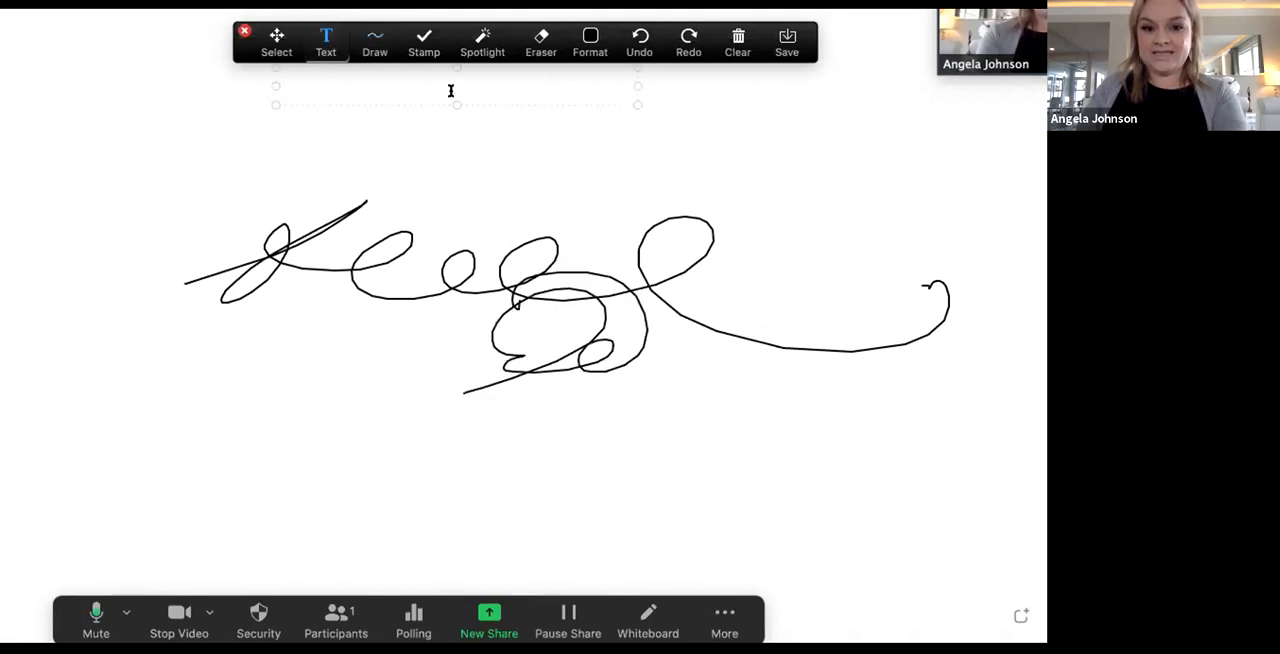
type("skuwhskadshdkahjsd")
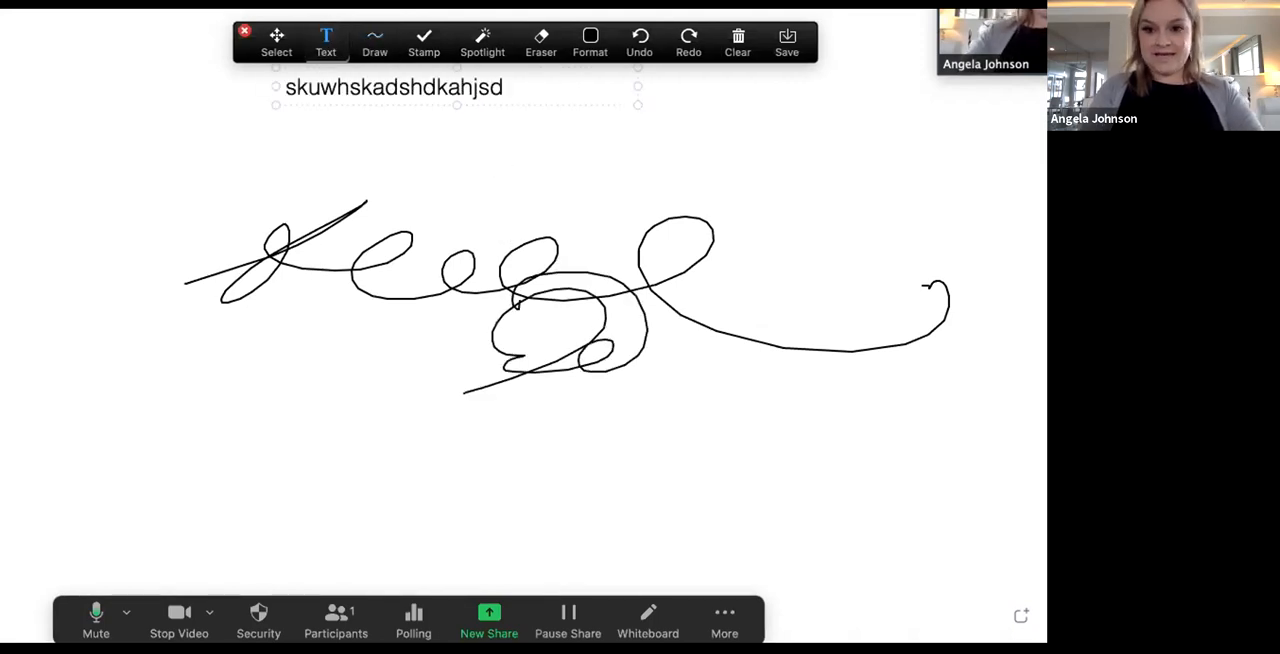
type("skjsa")
Step: Stamp gold stars around the whiteboard, including a column beside the scribbles and several above them
left_click(424, 42)
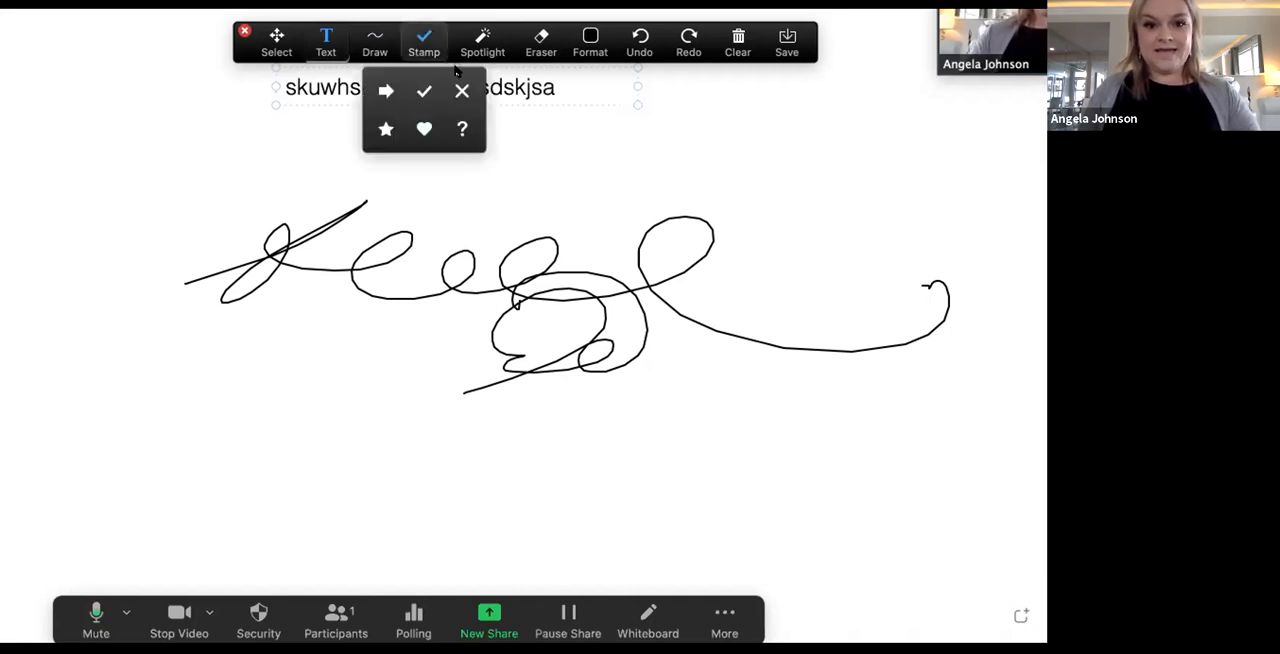
left_click(386, 128)
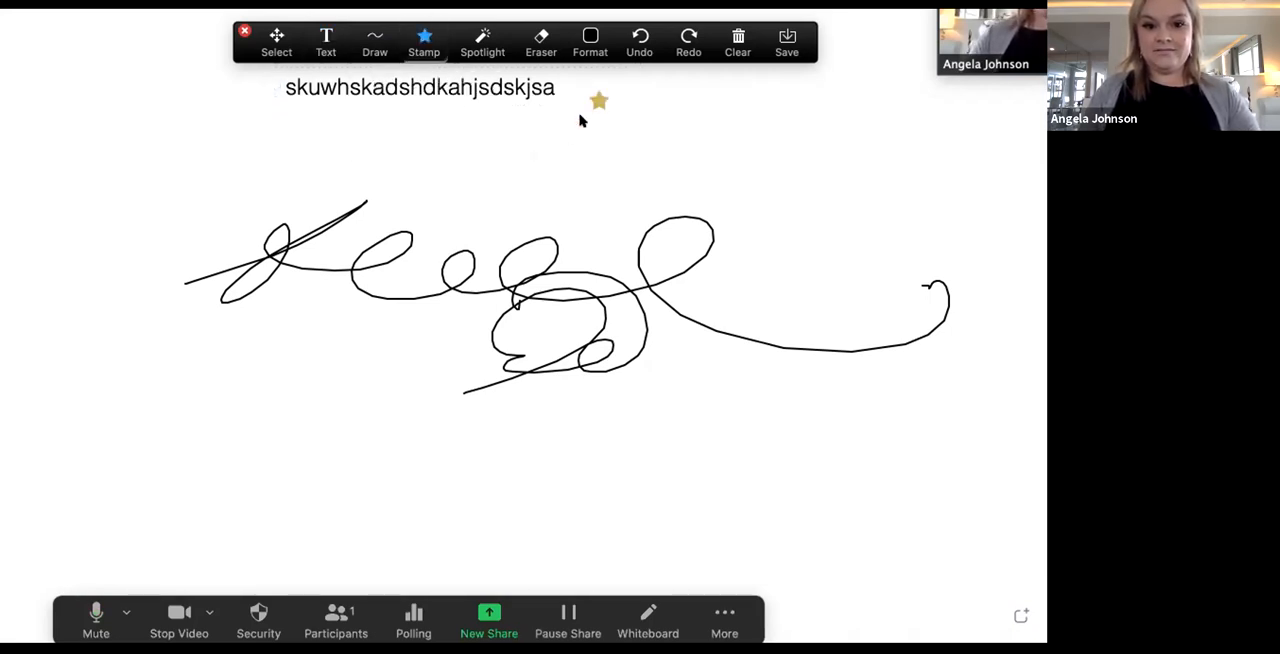
left_click(430, 160)
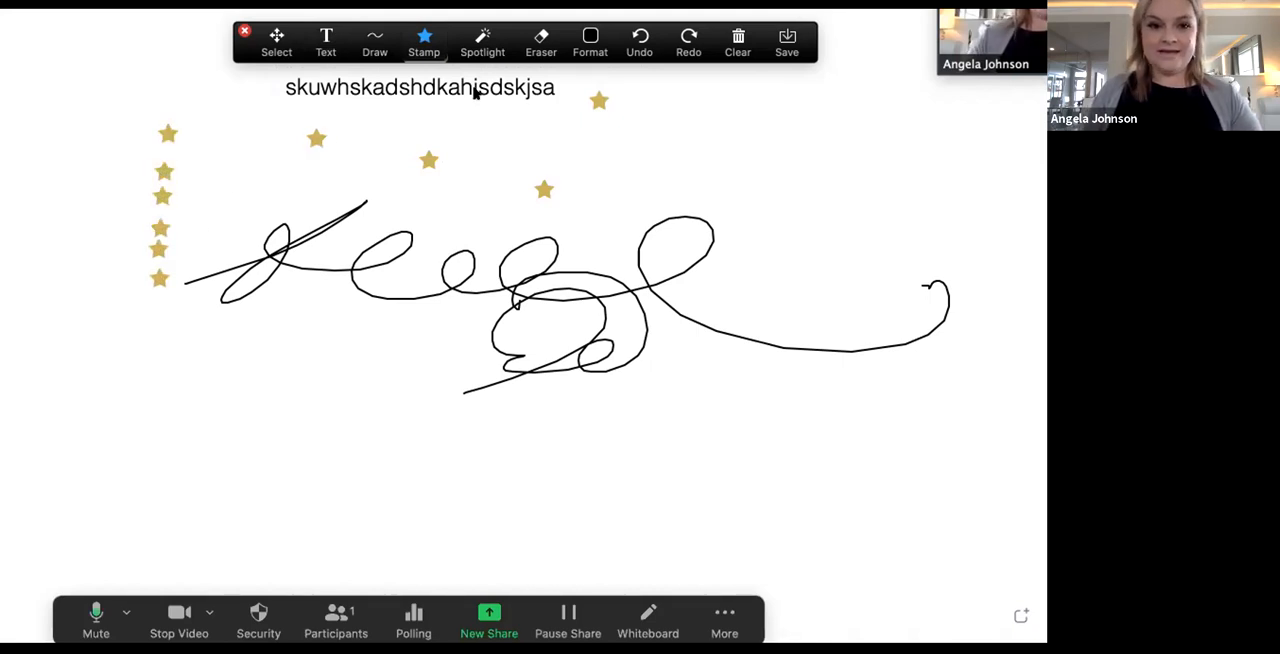
Step: Point at the whiteboard text with the Spotlight tool and place a name-labelled Arrow marker below the scribbles
left_click(483, 44)
left_click(466, 92)
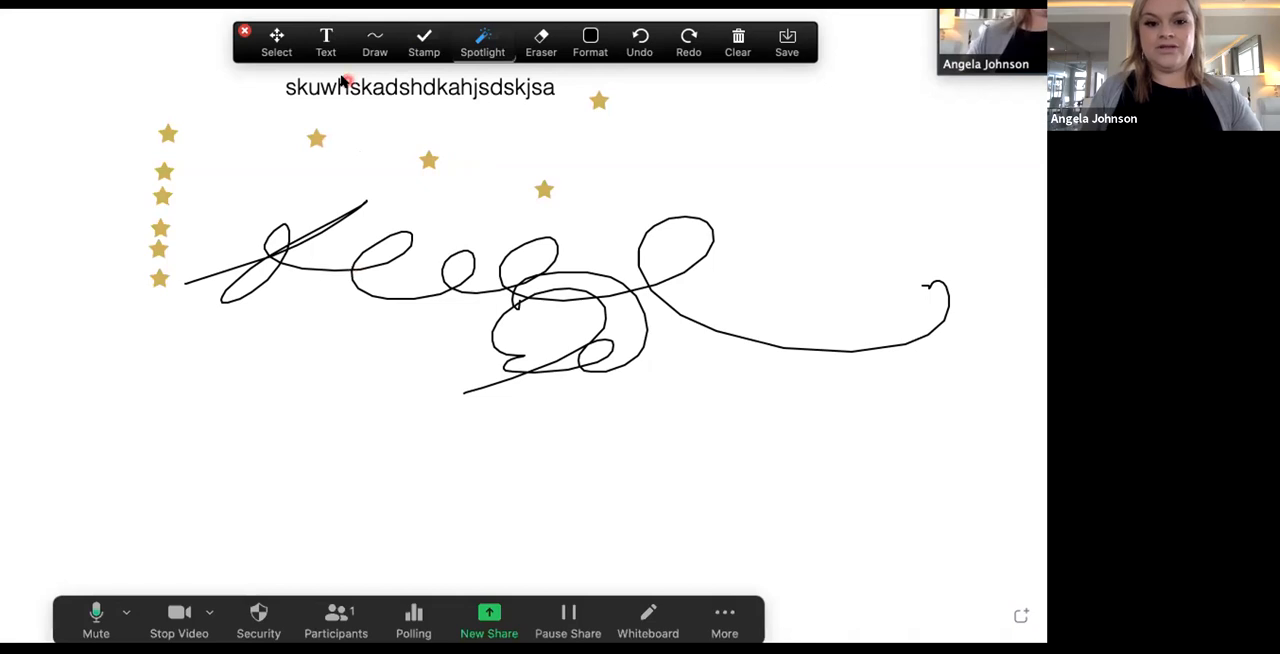
left_click(482, 40)
left_click(500, 91)
left_click(568, 102)
mouse_move(541, 163)
left_mouse_down()
mouse_move(540, 393)
mouse_move(662, 432)
left_mouse_up()
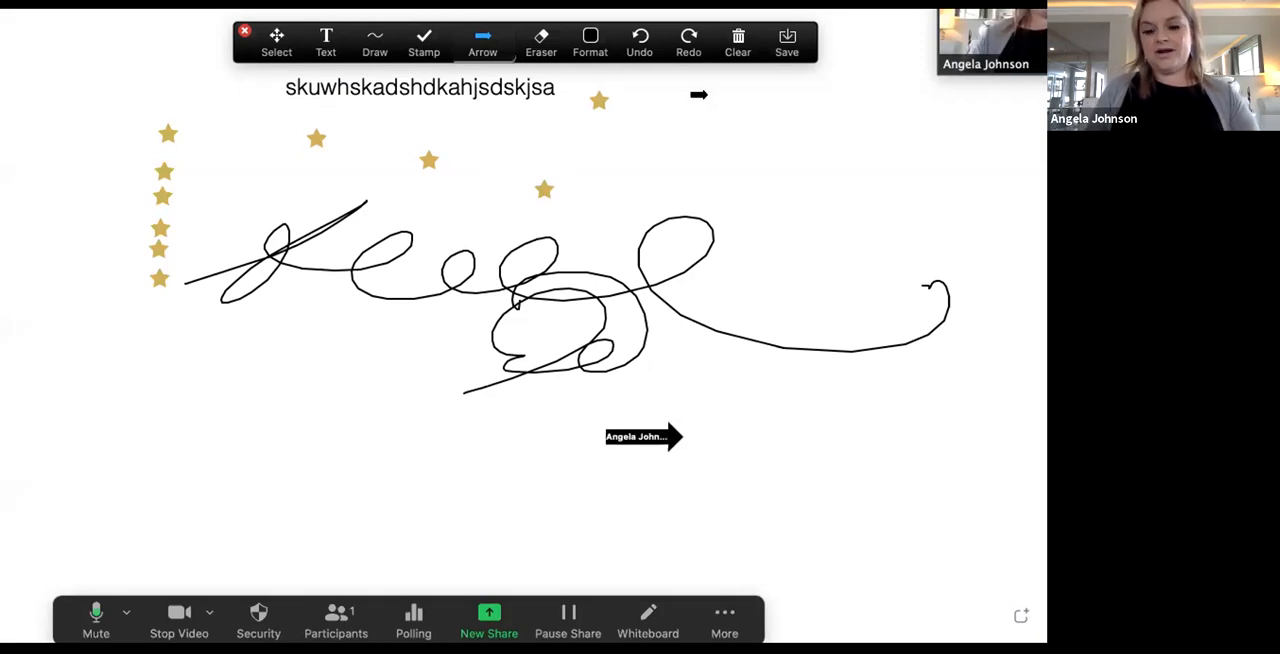
Step: Erase the freehand scribbles, the text line and all stars but the one above the center of the whiteboard
left_click(541, 40)
left_click_drag(780, 338, 694, 324)
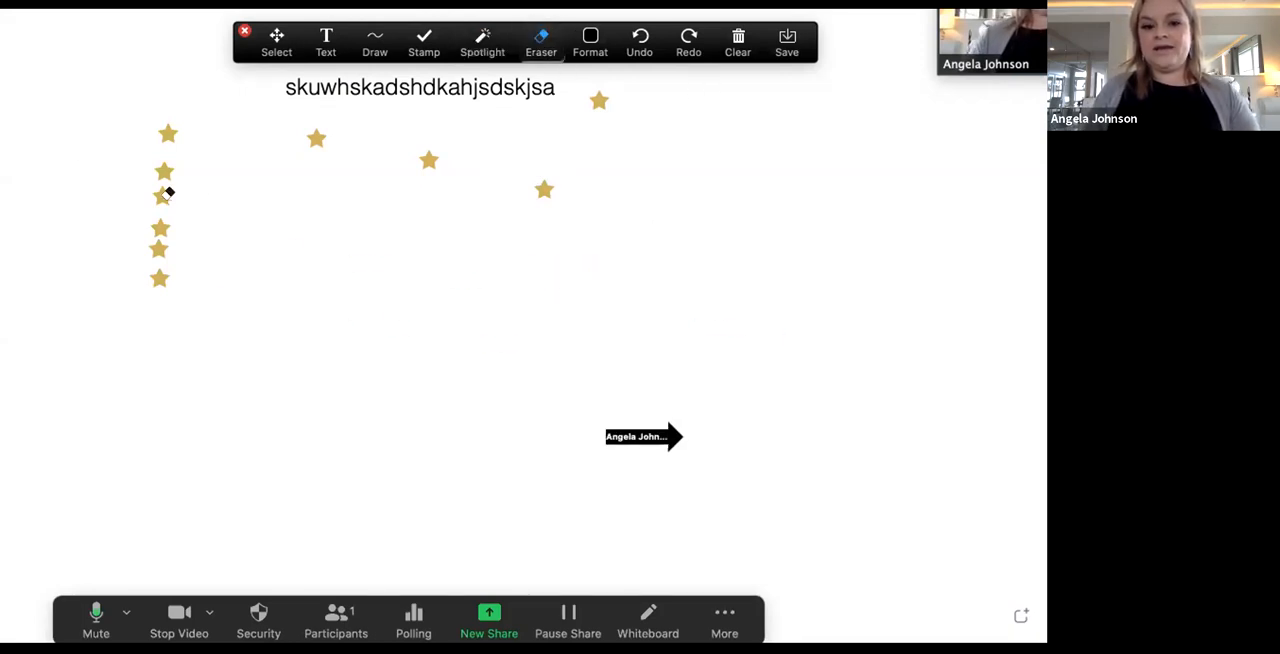
left_click_drag(163, 194, 141, 272)
mouse_move(169, 111)
left_mouse_down()
mouse_move(666, 89)
mouse_move(460, 177)
mouse_move(541, 94)
left_mouse_up()
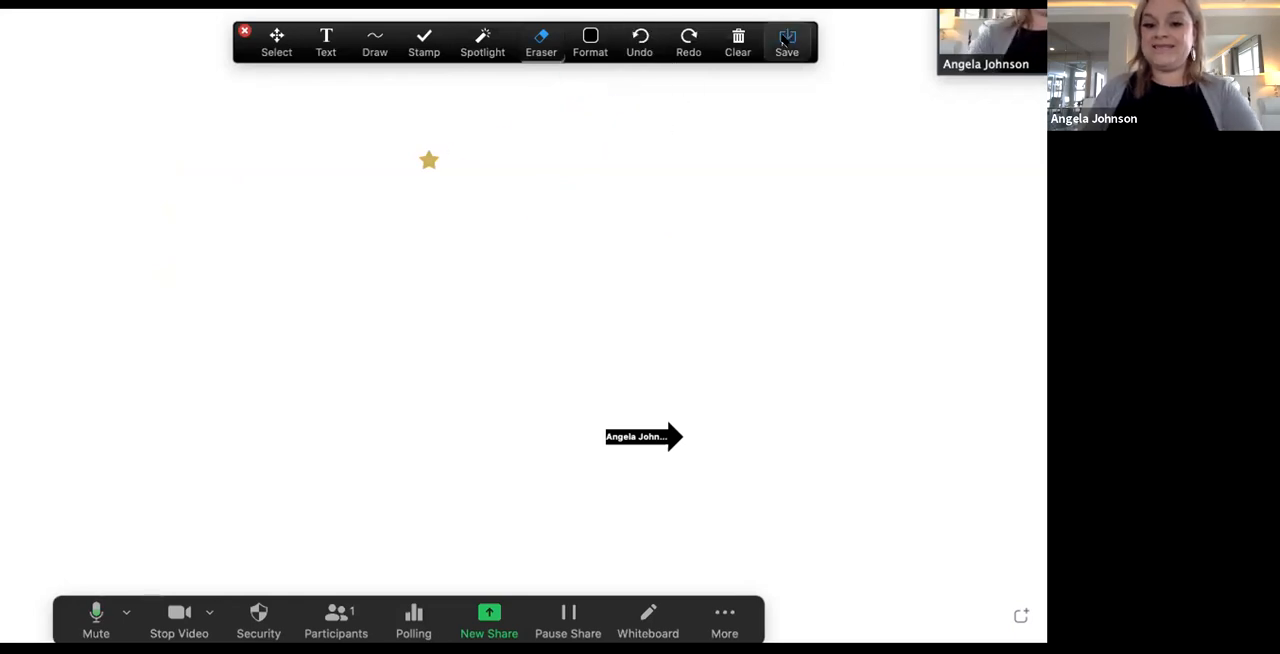
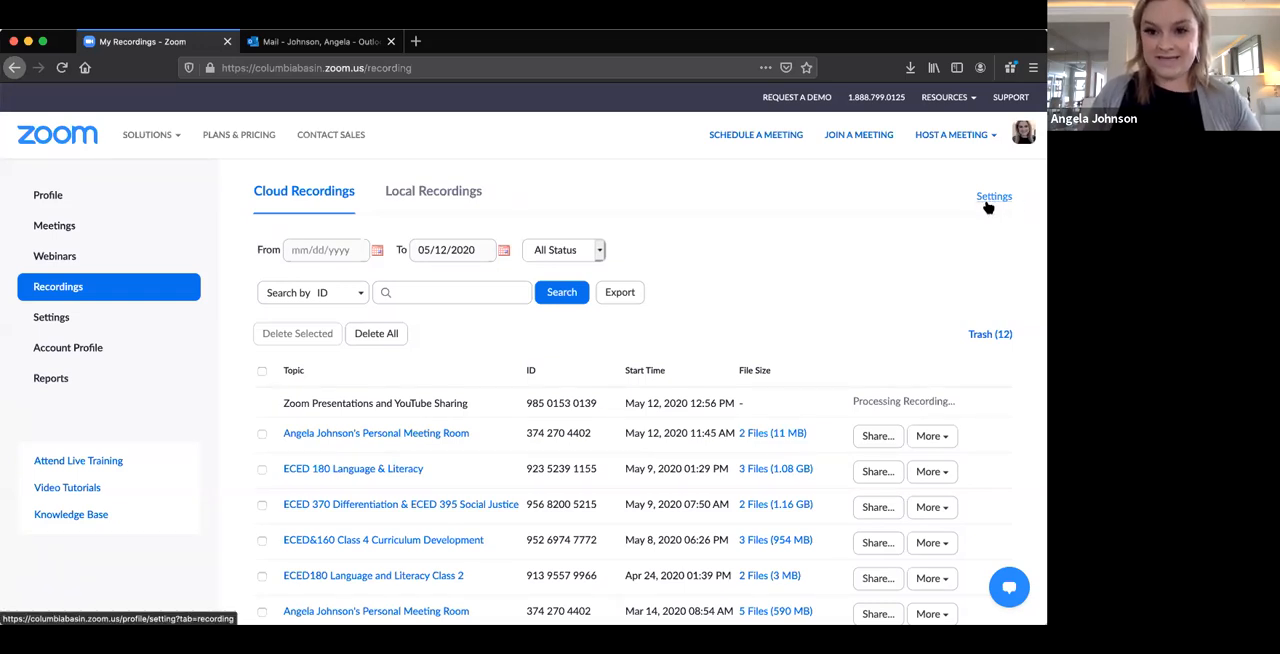
Step: Show the list of local recordings on the Zoom recordings page and bring that browser window to the front
left_click(445, 198)
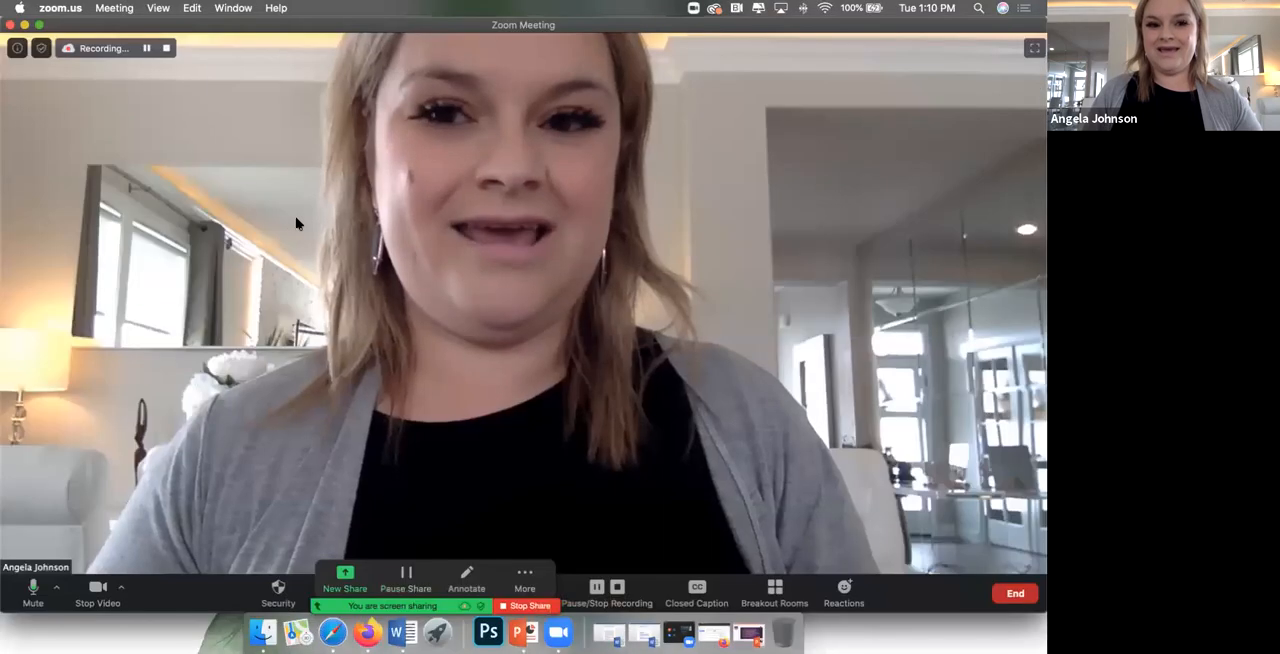
left_click(370, 638)
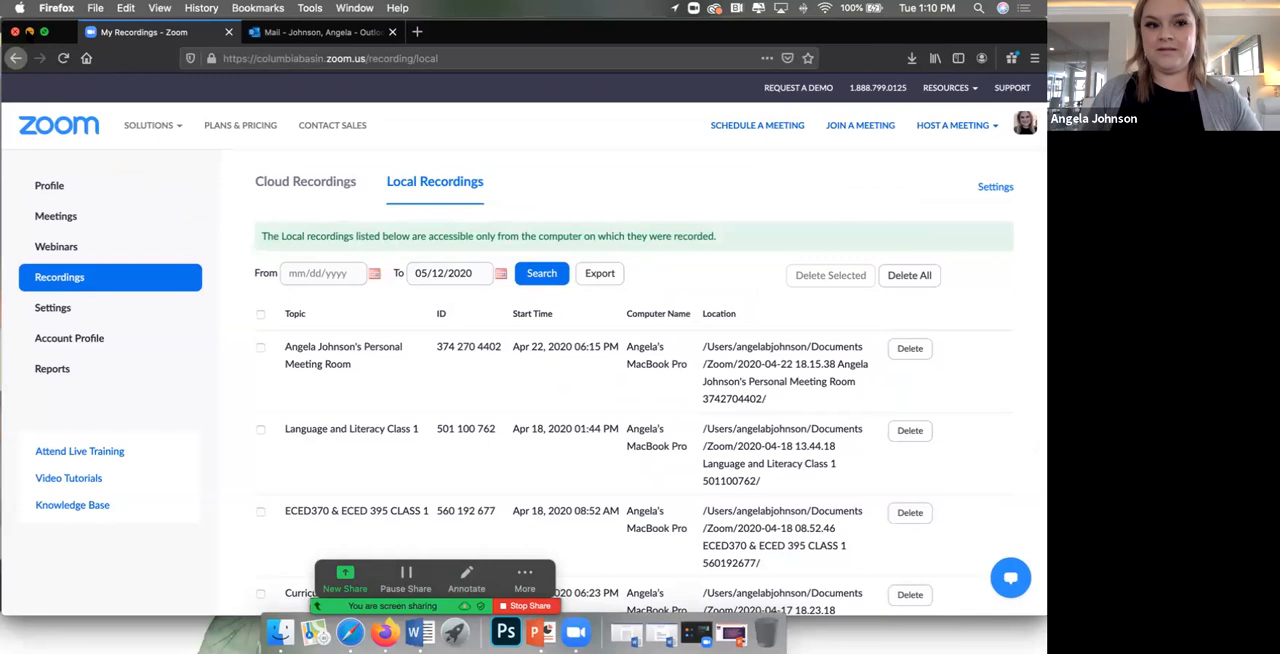
Step: Minimize the browser window and move the Zoom meeting window down out of the way to uncover the desktop
left_click(28, 28)
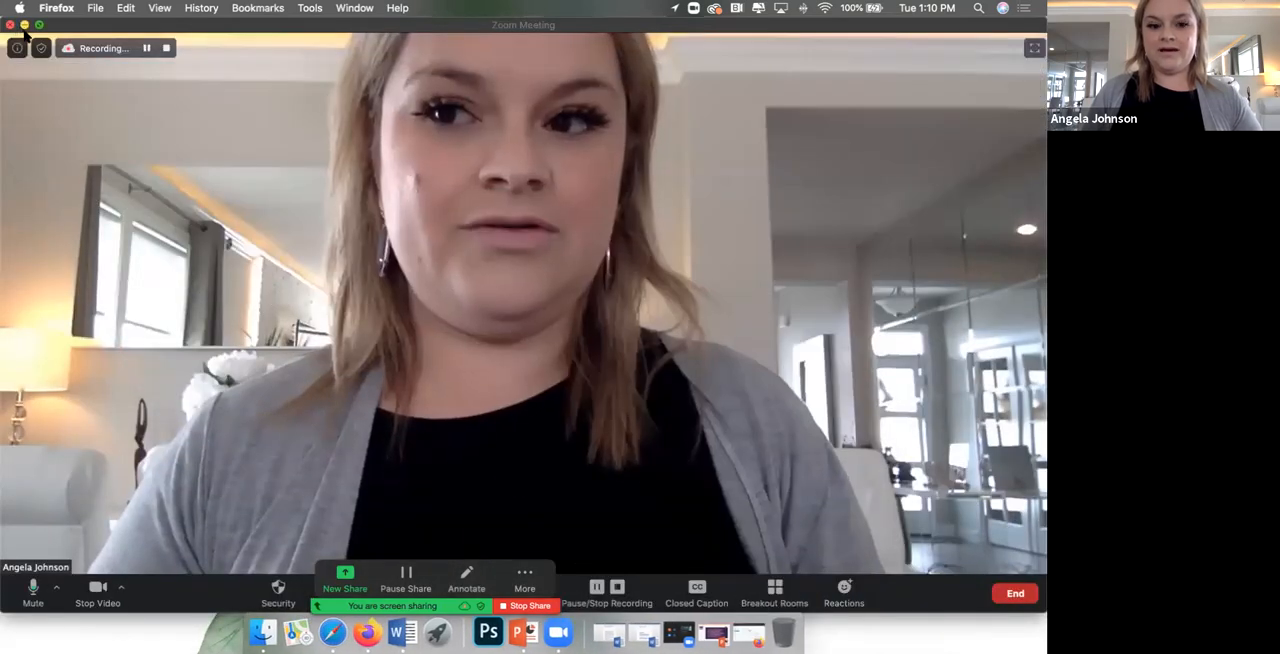
left_click(22, 24)
left_click(635, 349)
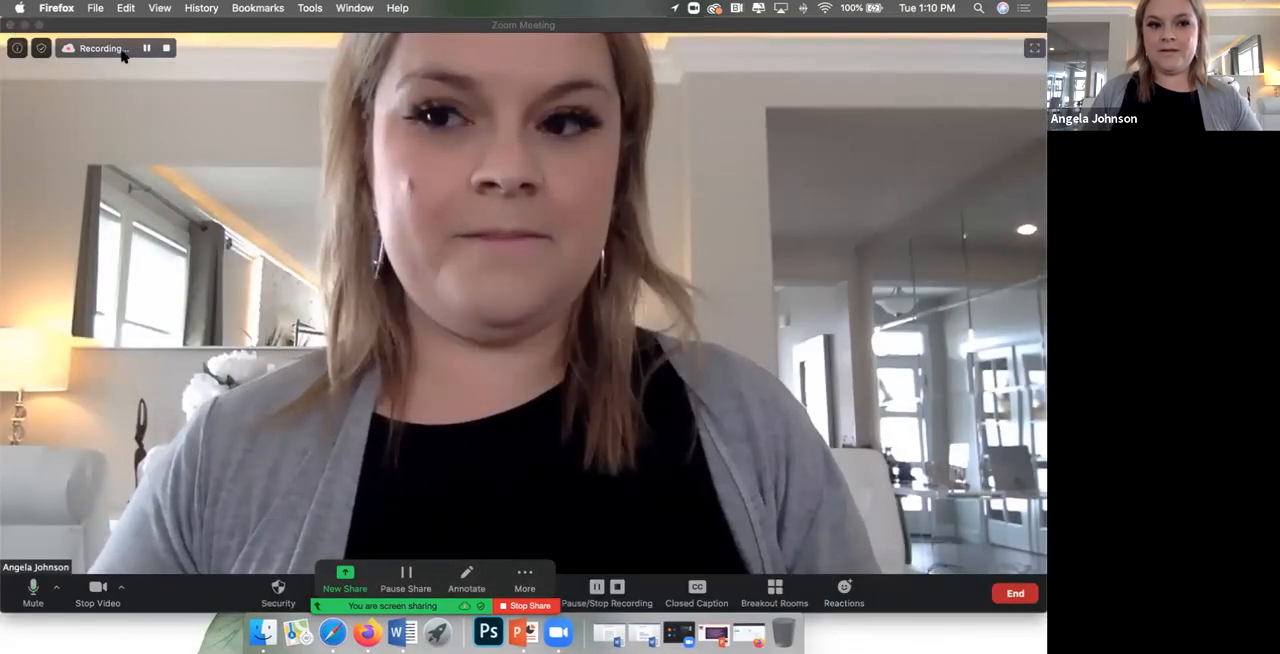
left_click(372, 633)
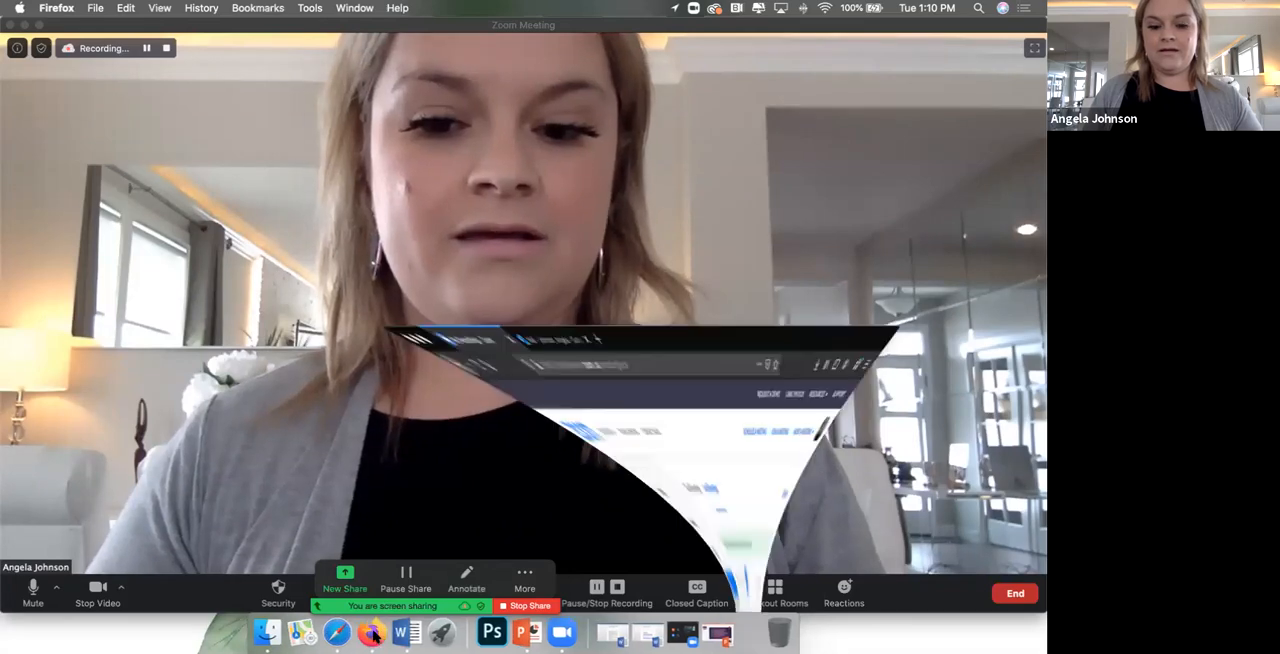
left_click(29, 32)
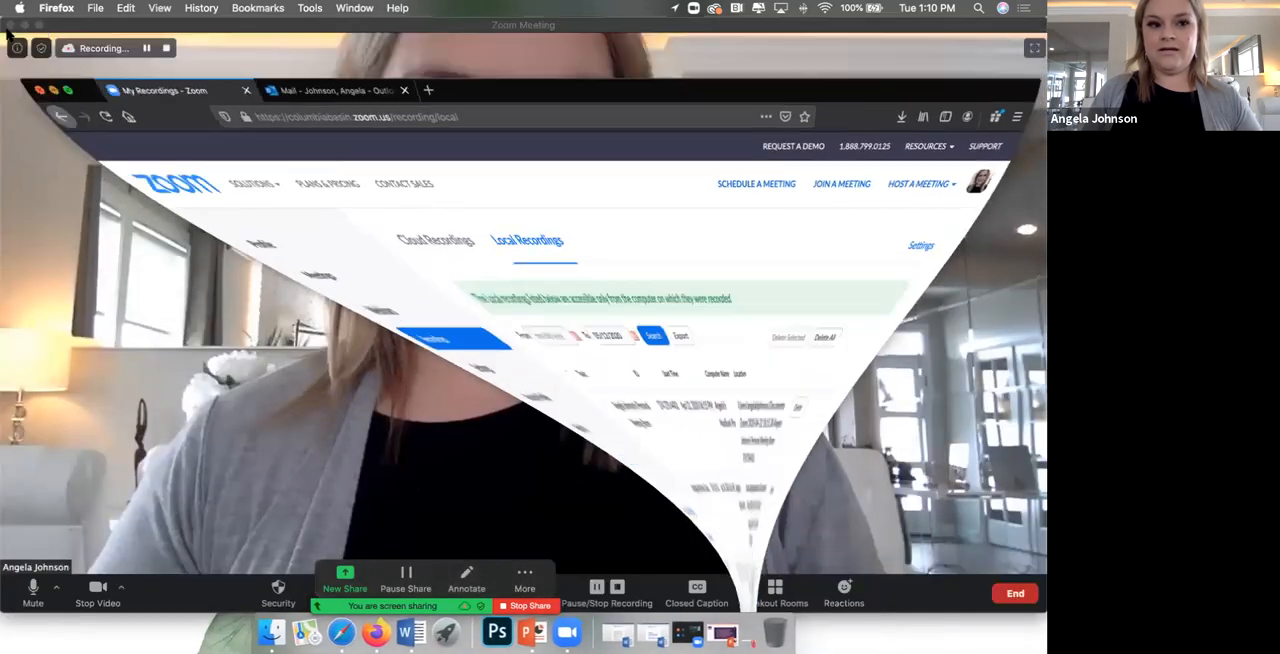
left_click_drag(31, 25, 27, 600)
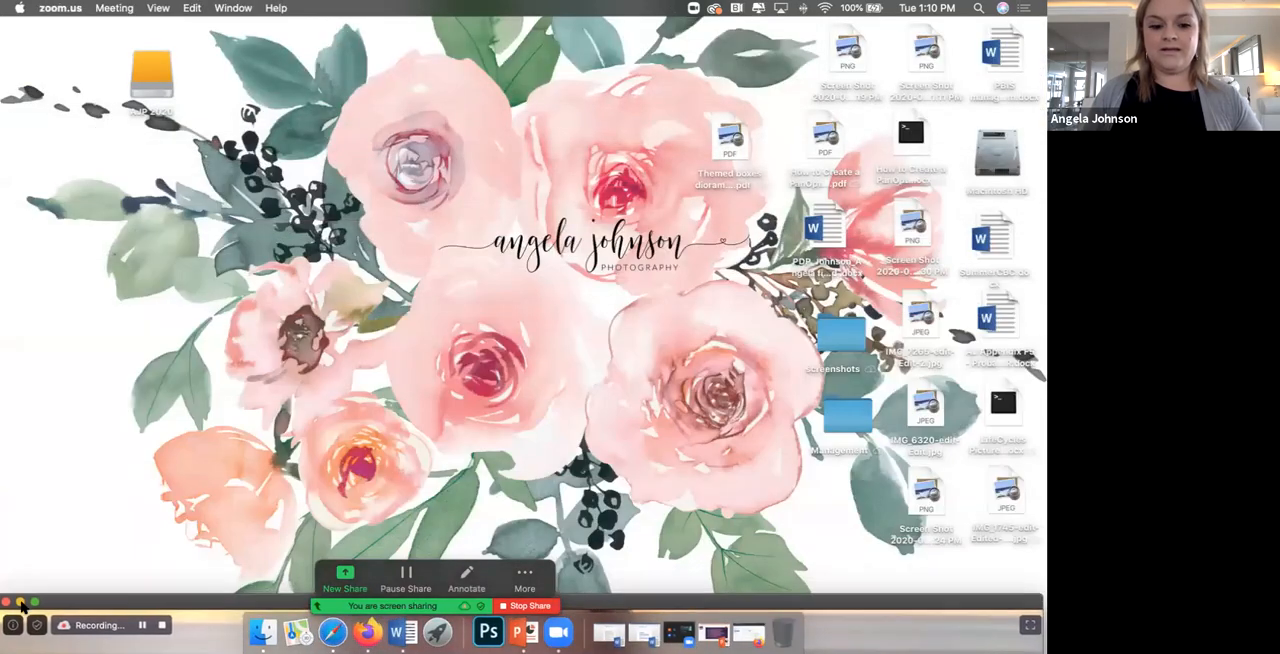
left_click(224, 113)
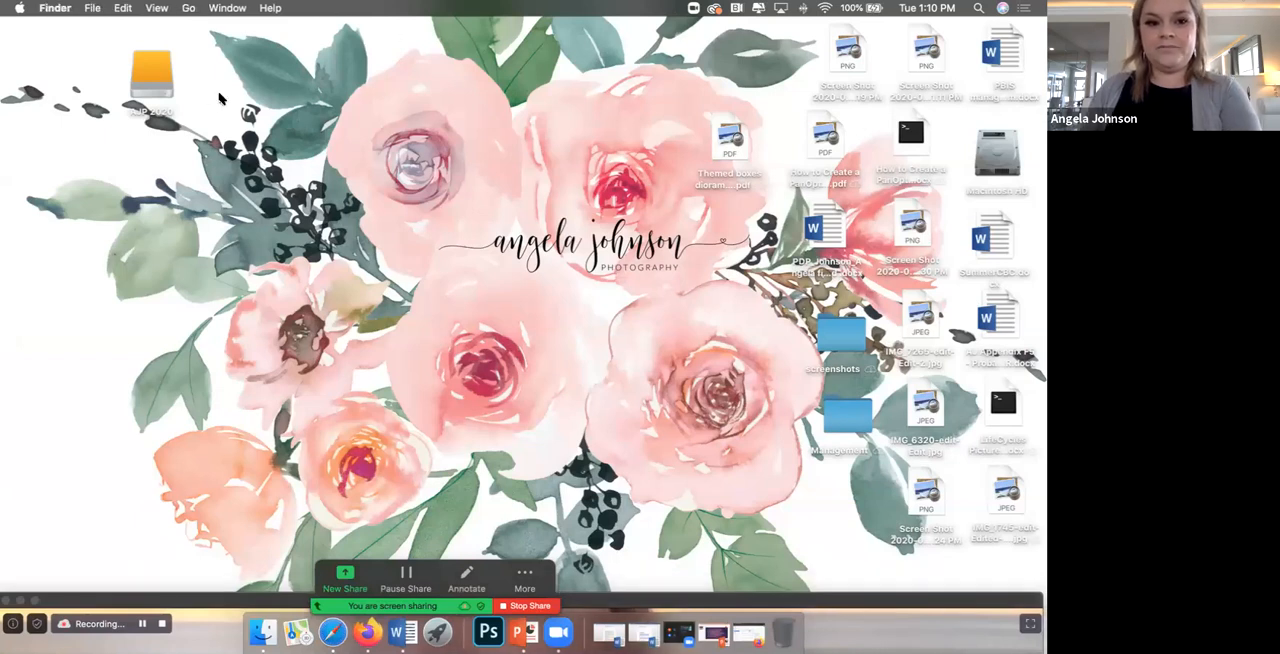
Step: Open a Finder window from the AJP 2020 drive, list the Documents folder's contents and expand its Zoom folder
double_click(147, 73)
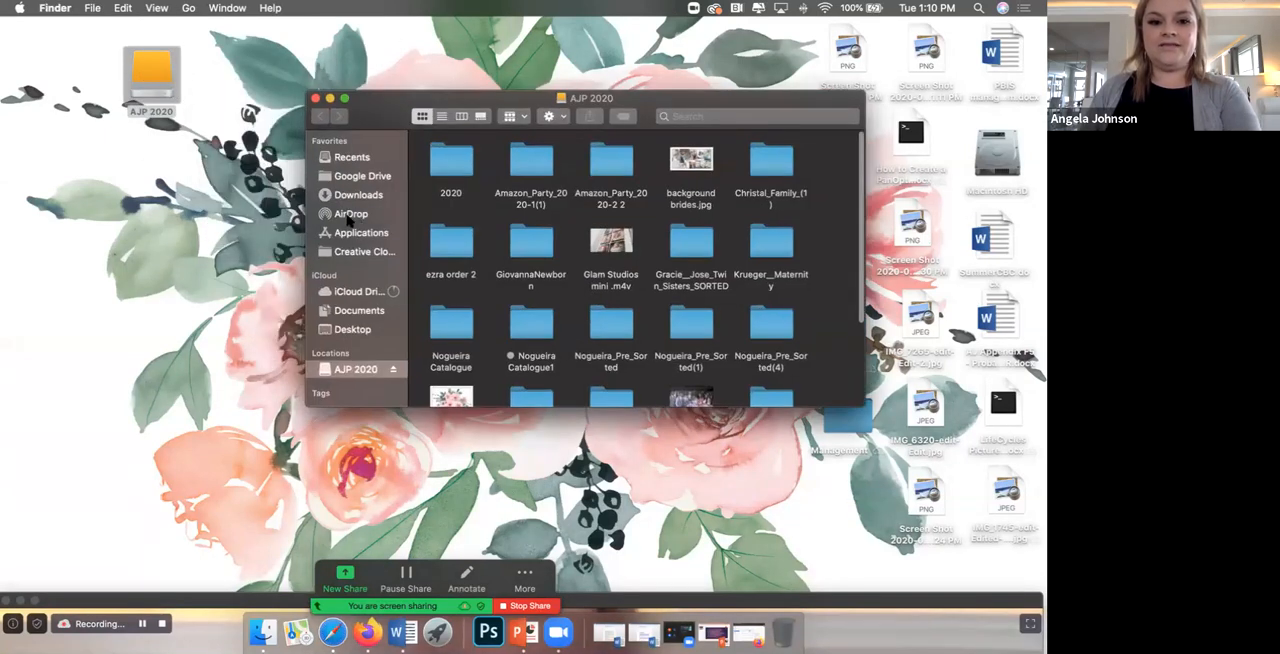
left_click(358, 311)
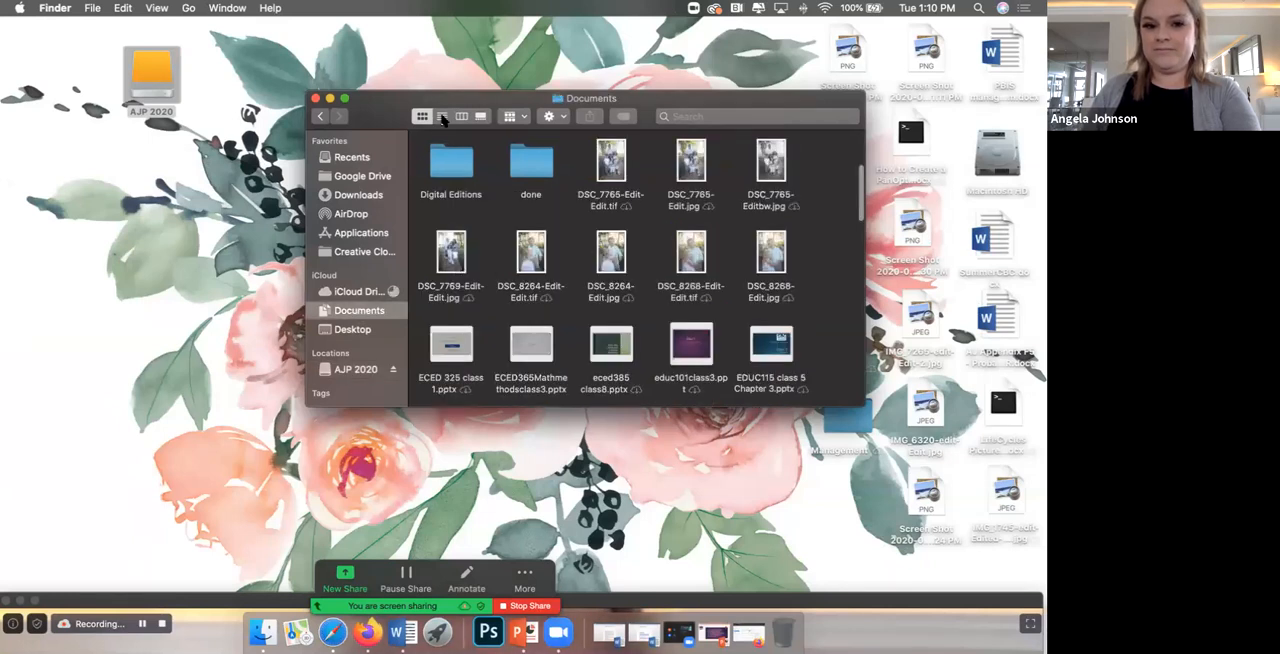
left_click(442, 117)
left_click(441, 157)
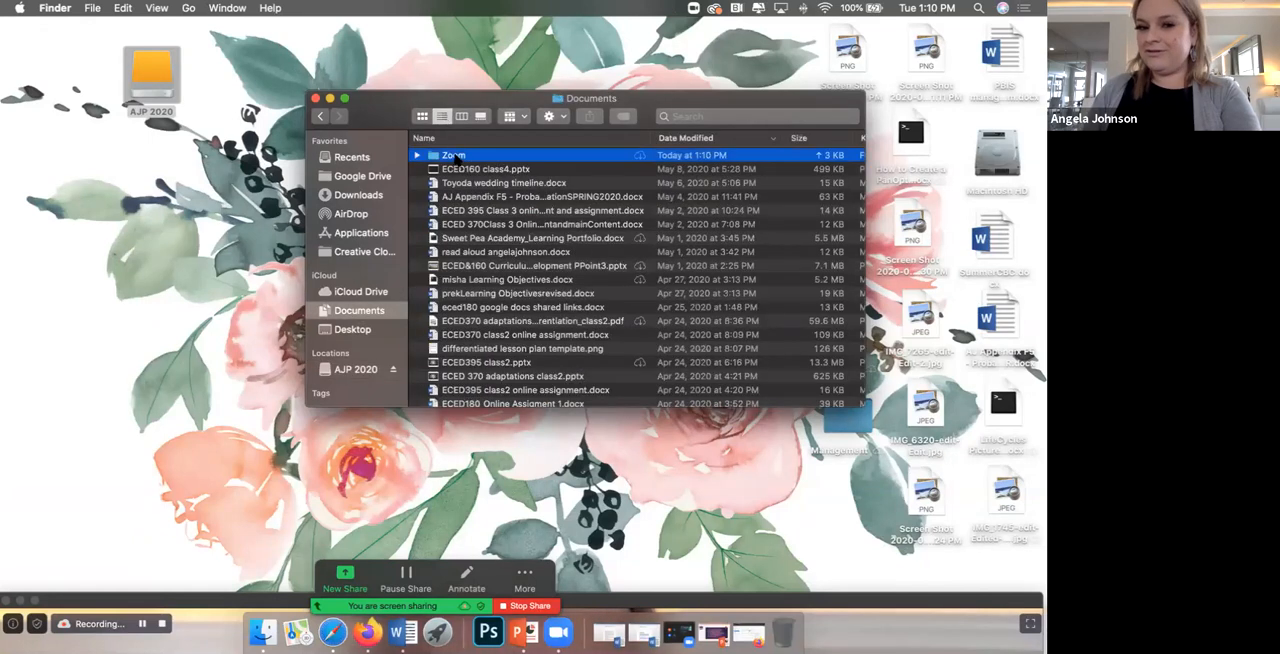
left_click(417, 156)
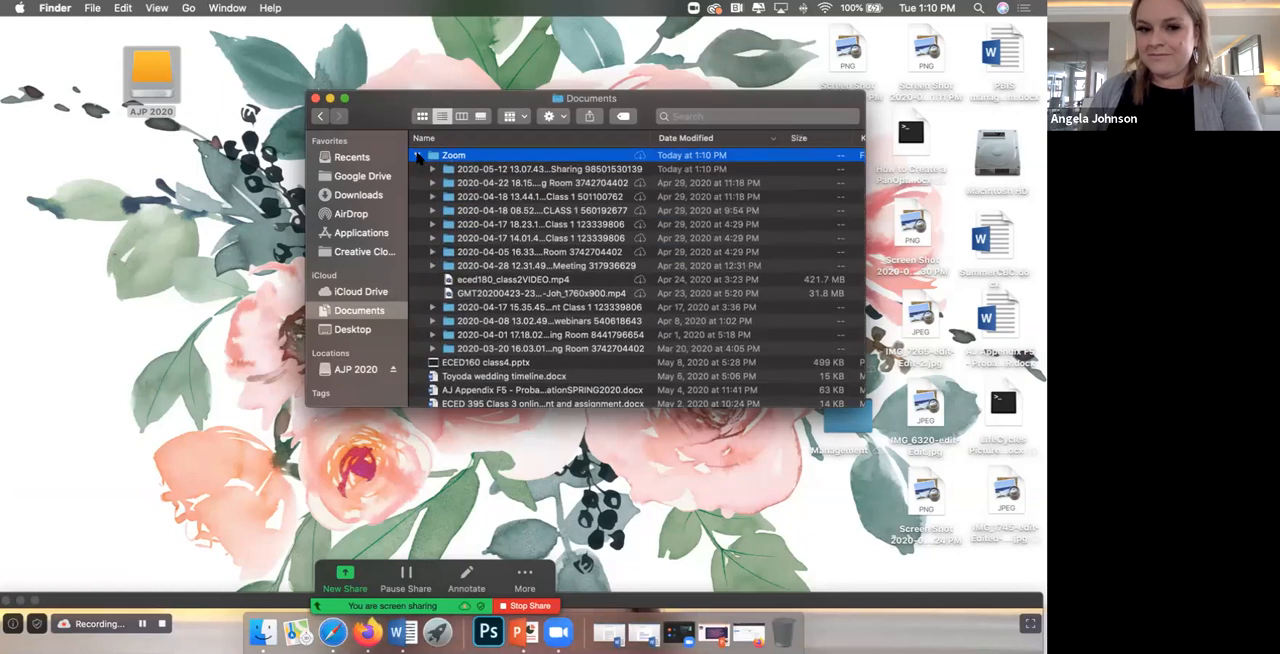
left_click(417, 156)
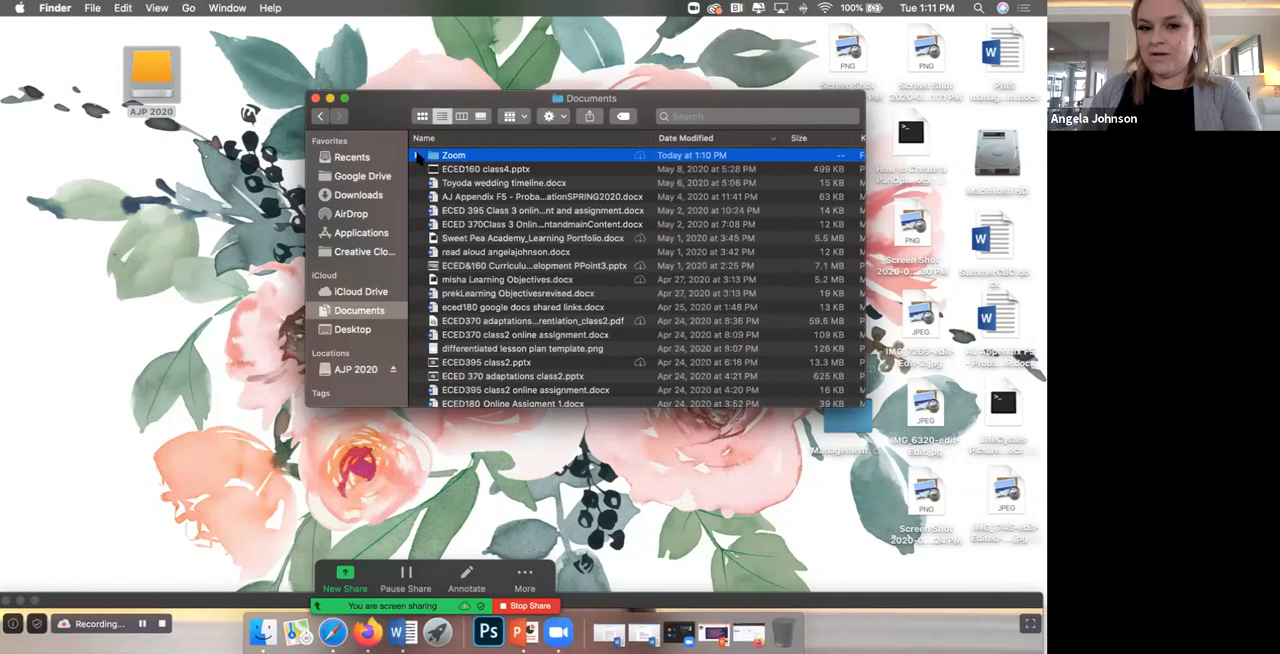
left_click(417, 156)
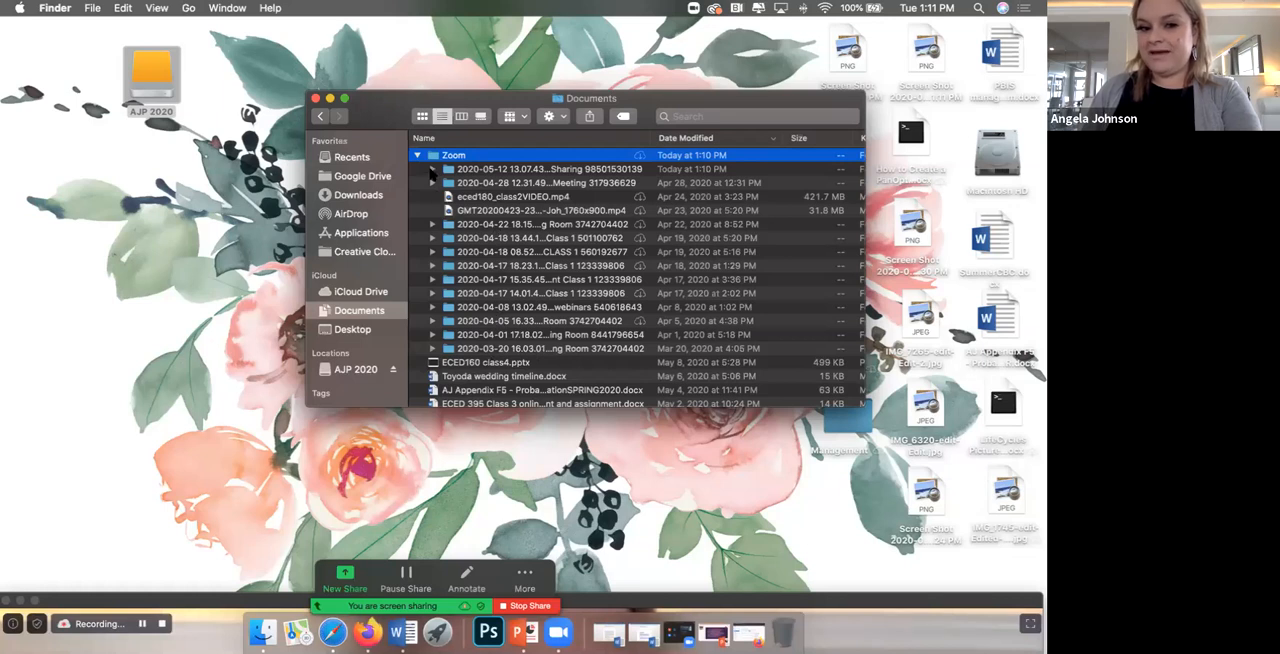
Step: Expand the Zoom meeting folders dated 2020-05-12, 2020-04-22 and 2020-04-18 to examine their saved files
left_click(432, 169)
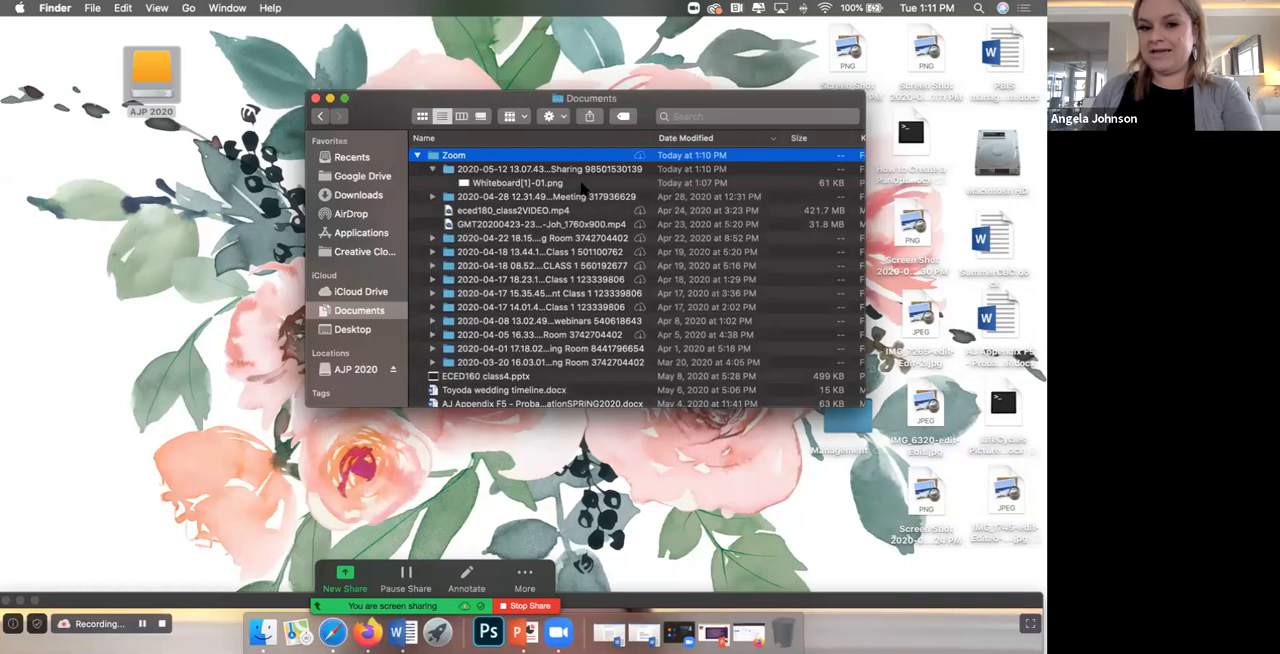
scroll(584, 189, "down", 1)
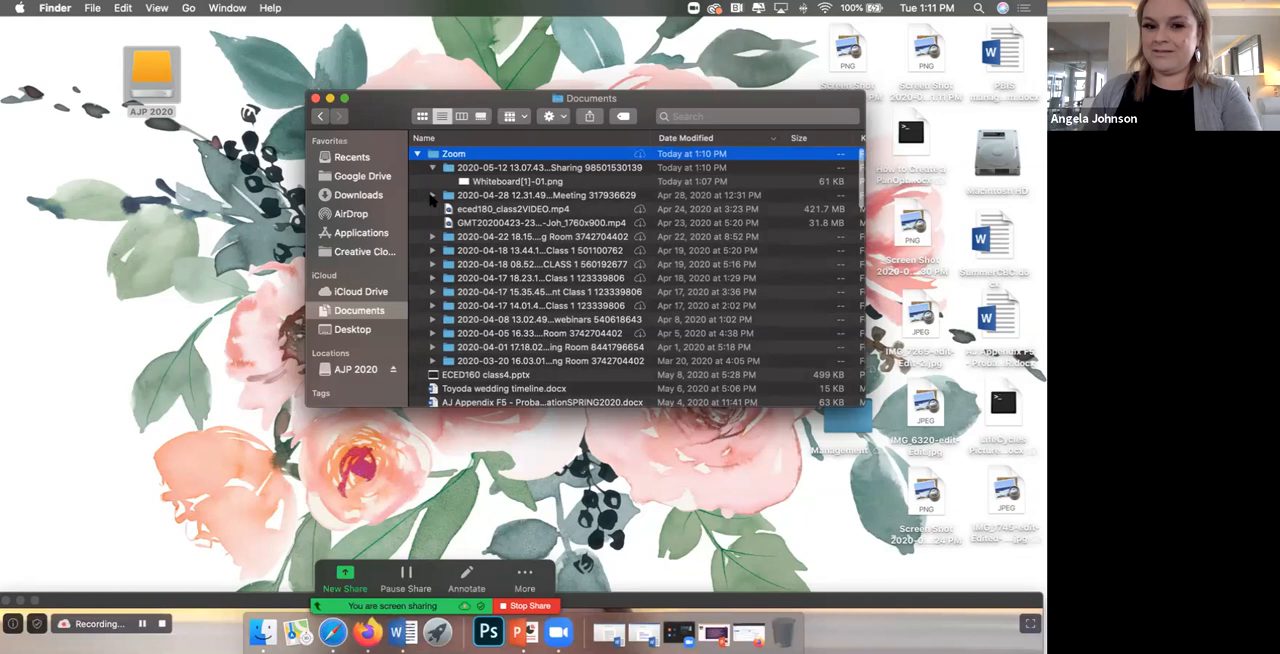
left_click(432, 237)
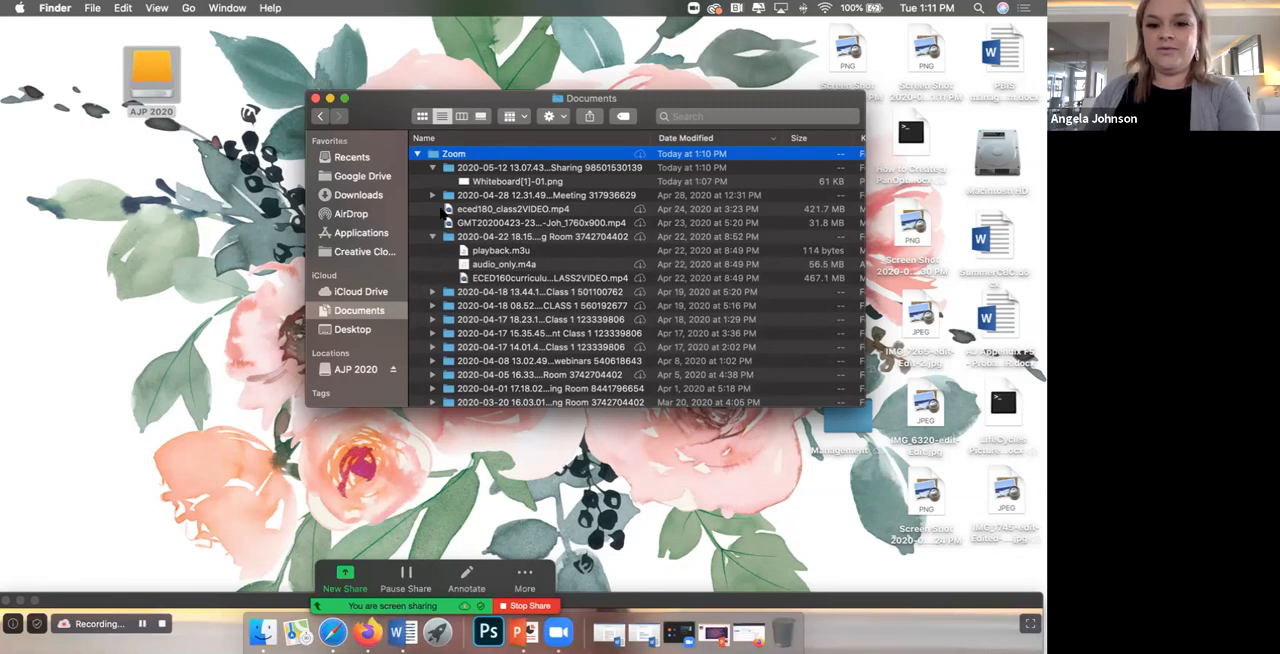
left_click(432, 292)
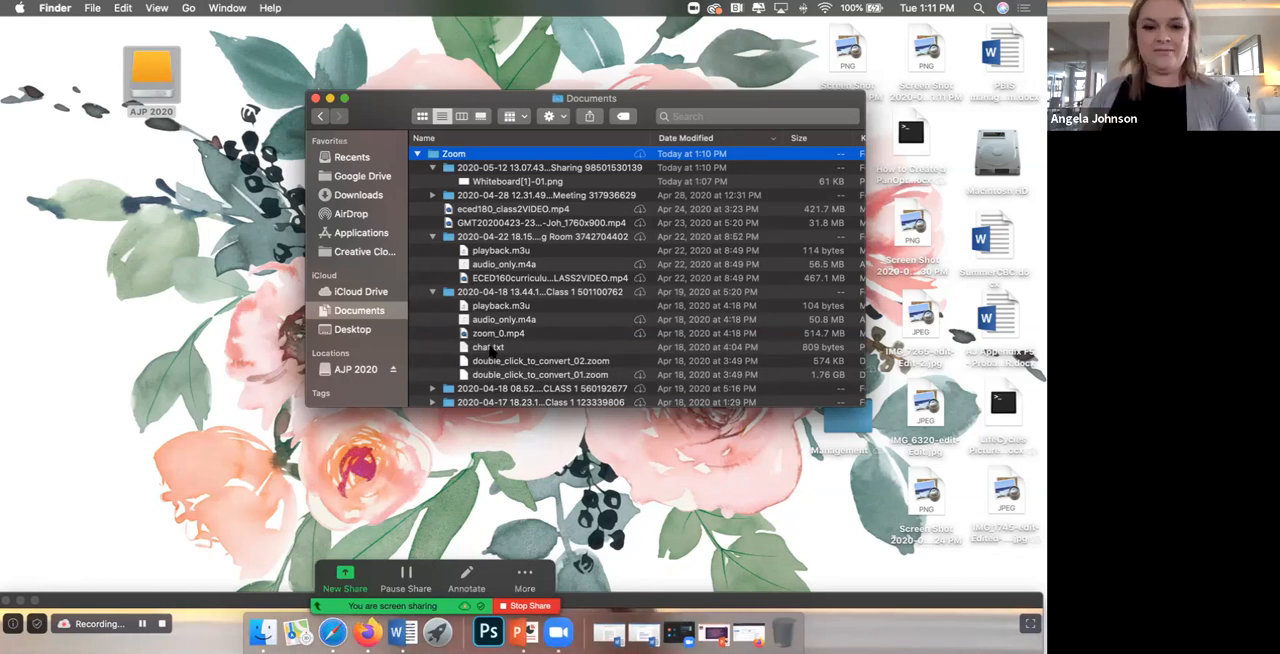
scroll(508, 368, "down", 3)
left_click(432, 321)
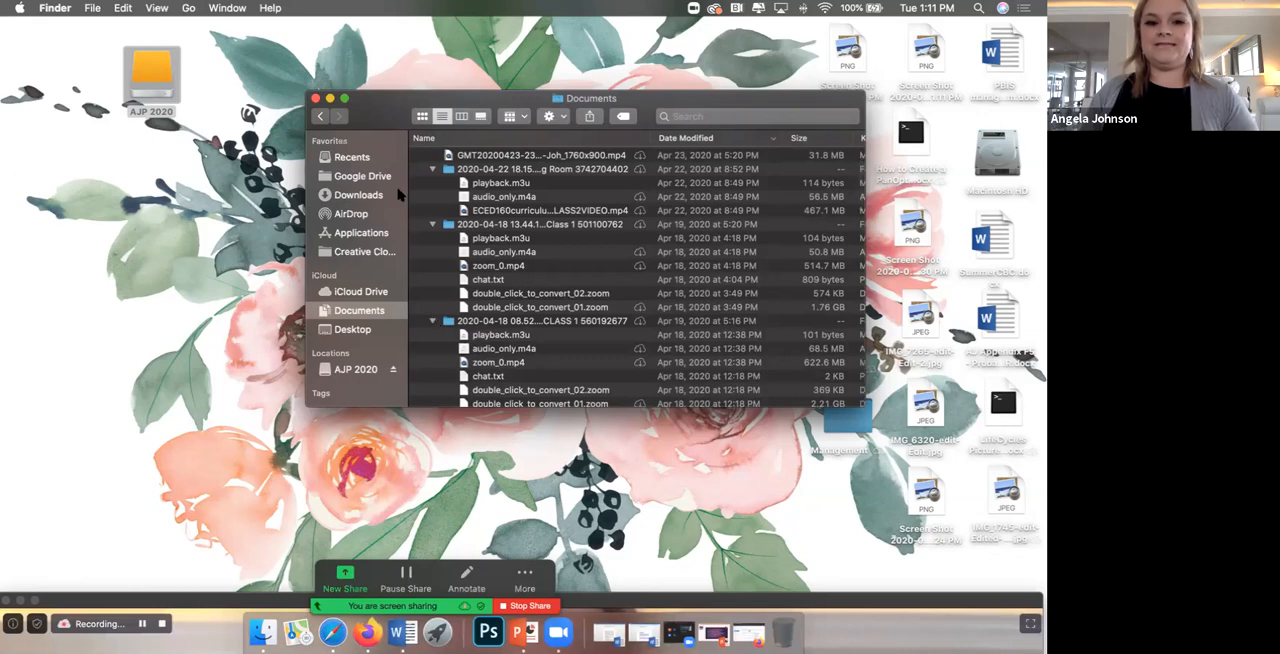
Step: Close the Finder window, move the Zoom meeting window back up and restore the Firefox recordings page
left_click(316, 98)
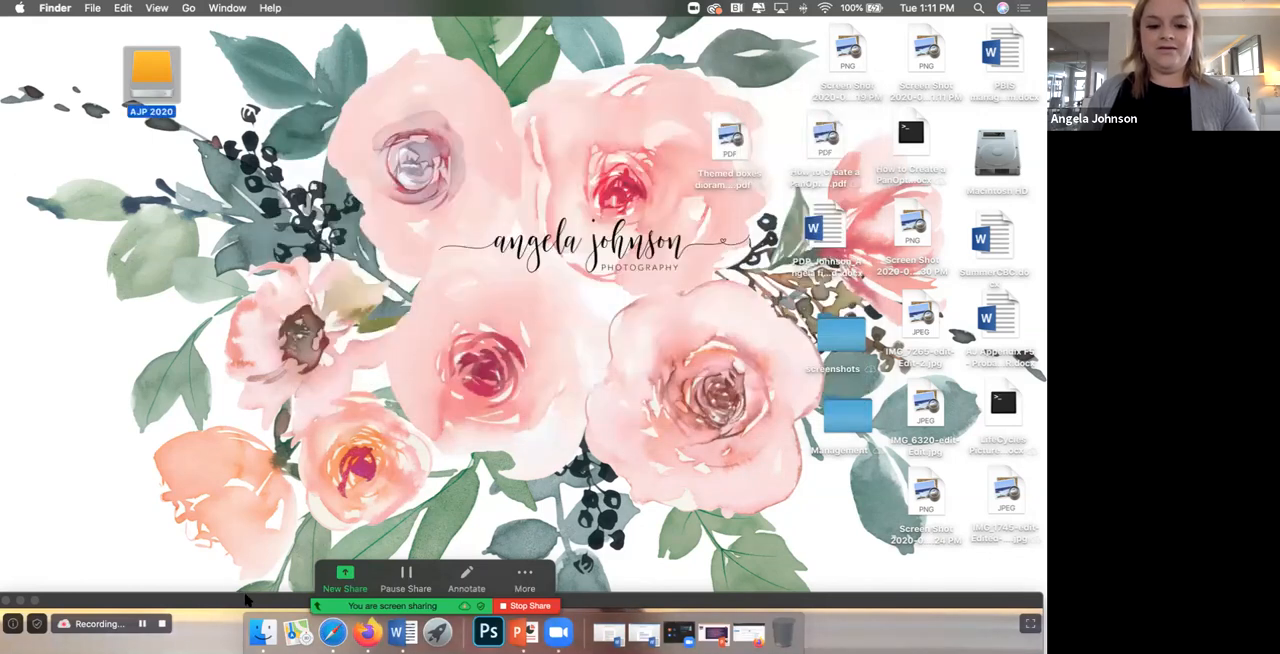
left_click_drag(264, 575, 254, 22)
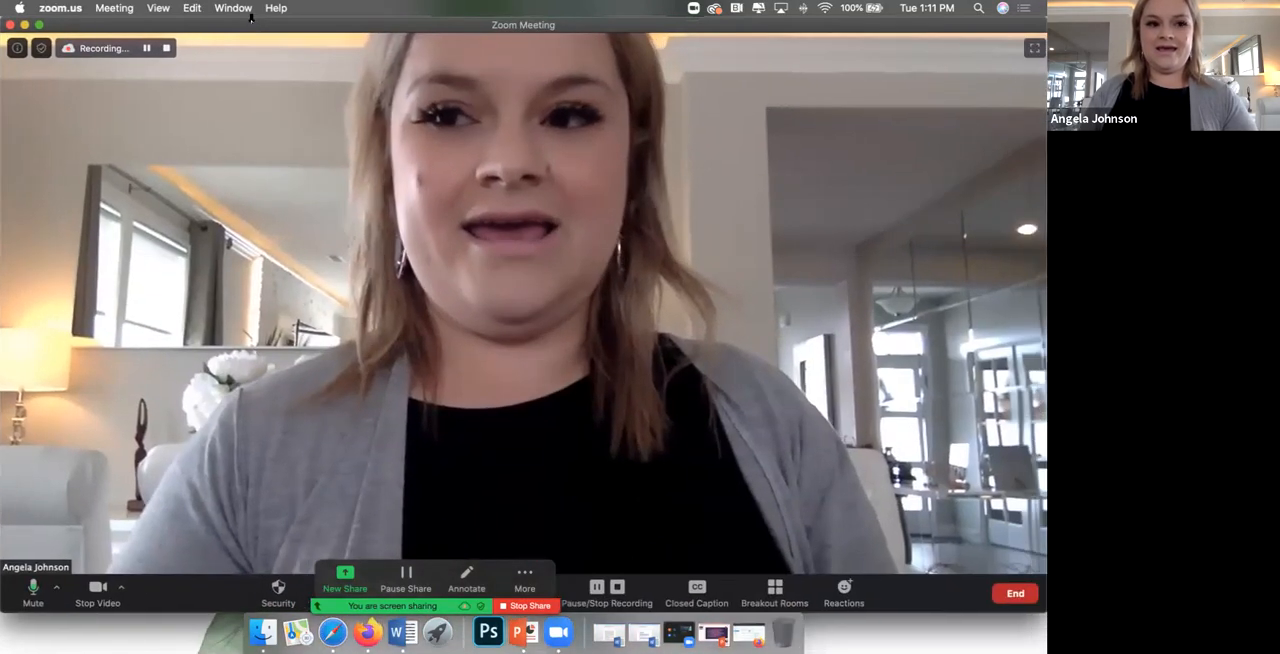
left_click(749, 633)
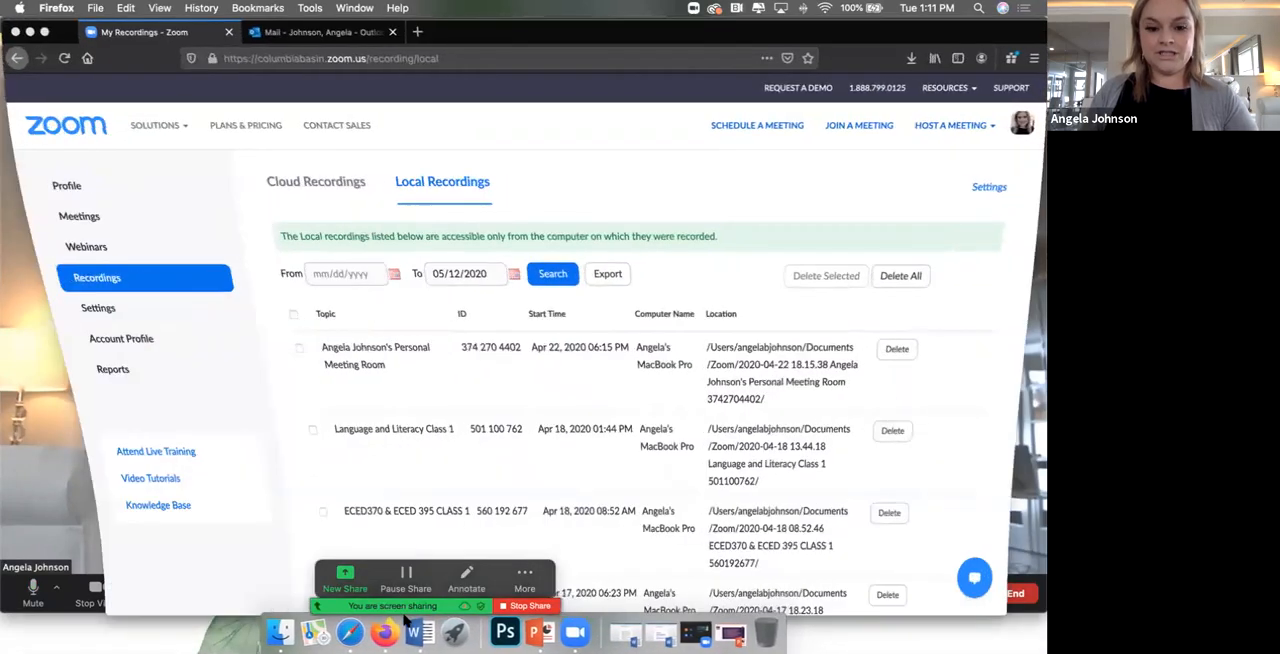
Step: In the cloud recordings, view the May 12, 2020 11:45 AM recording's detailed sharing information, highlight its link and close the sharing settings
left_click(315, 181)
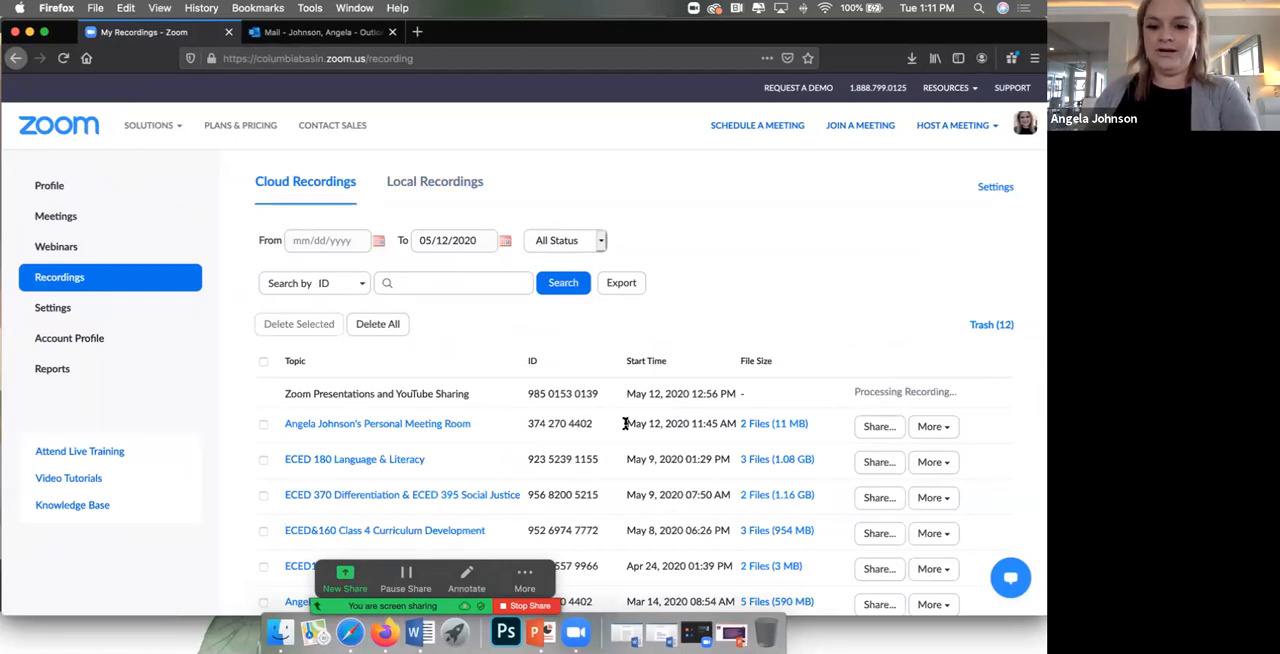
left_click(880, 427)
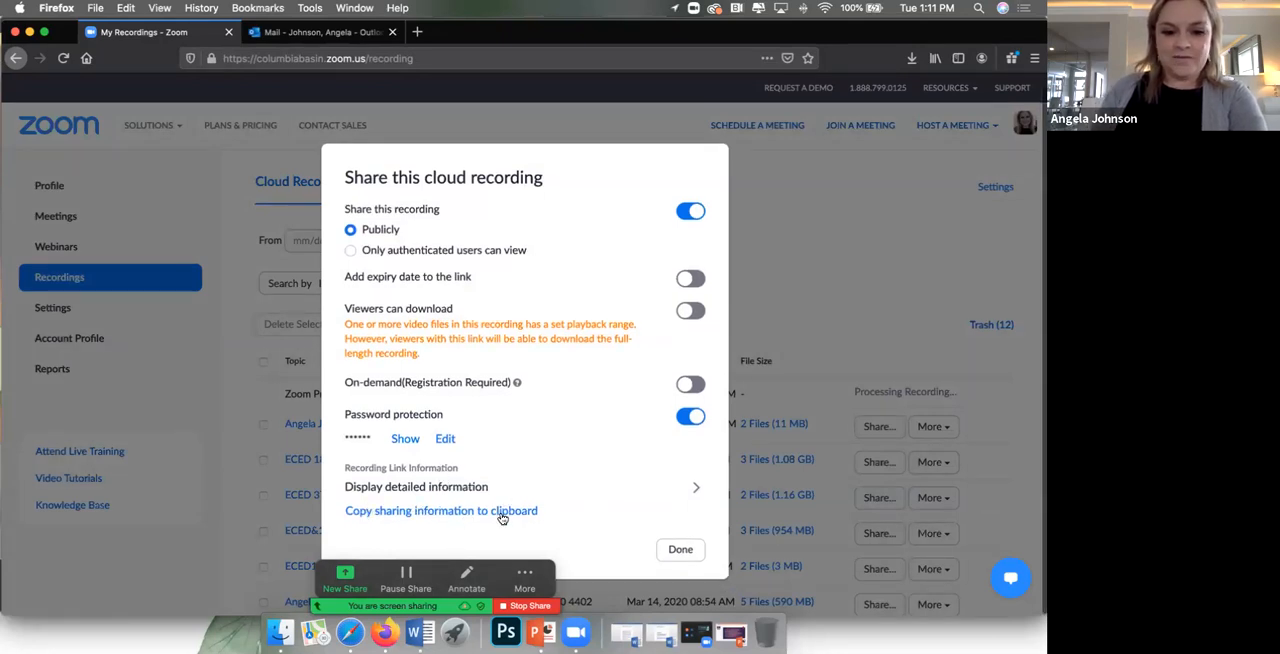
left_click(699, 492)
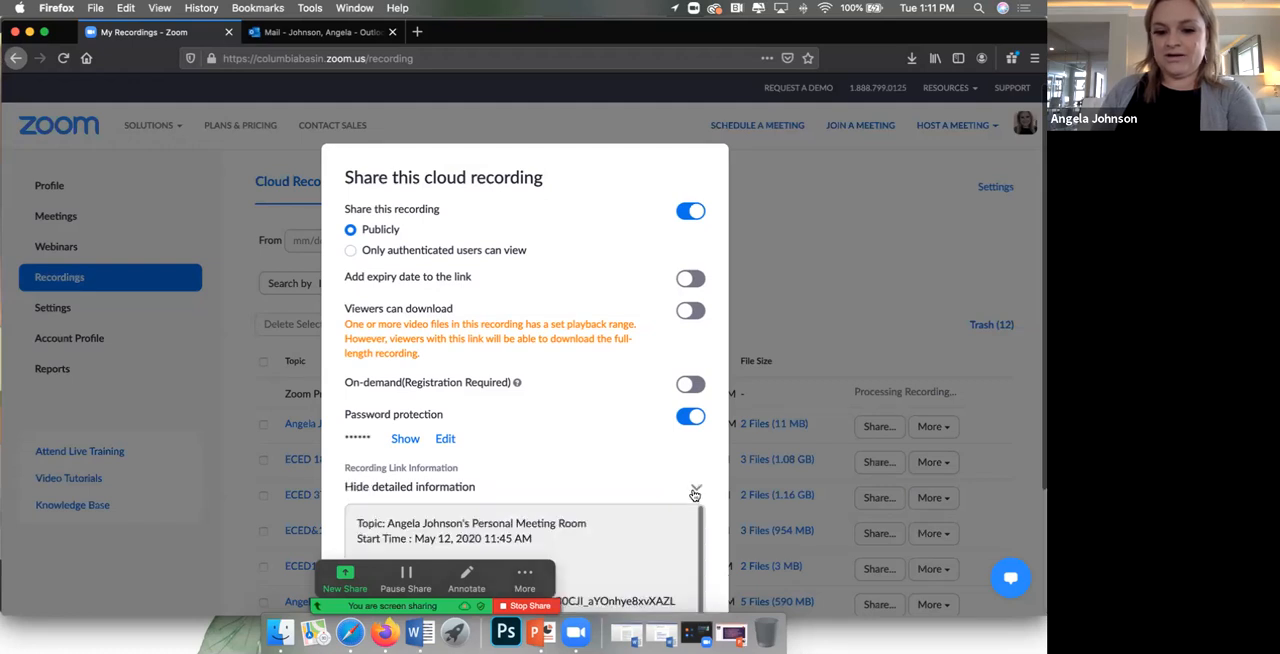
scroll(575, 489, "down", 1)
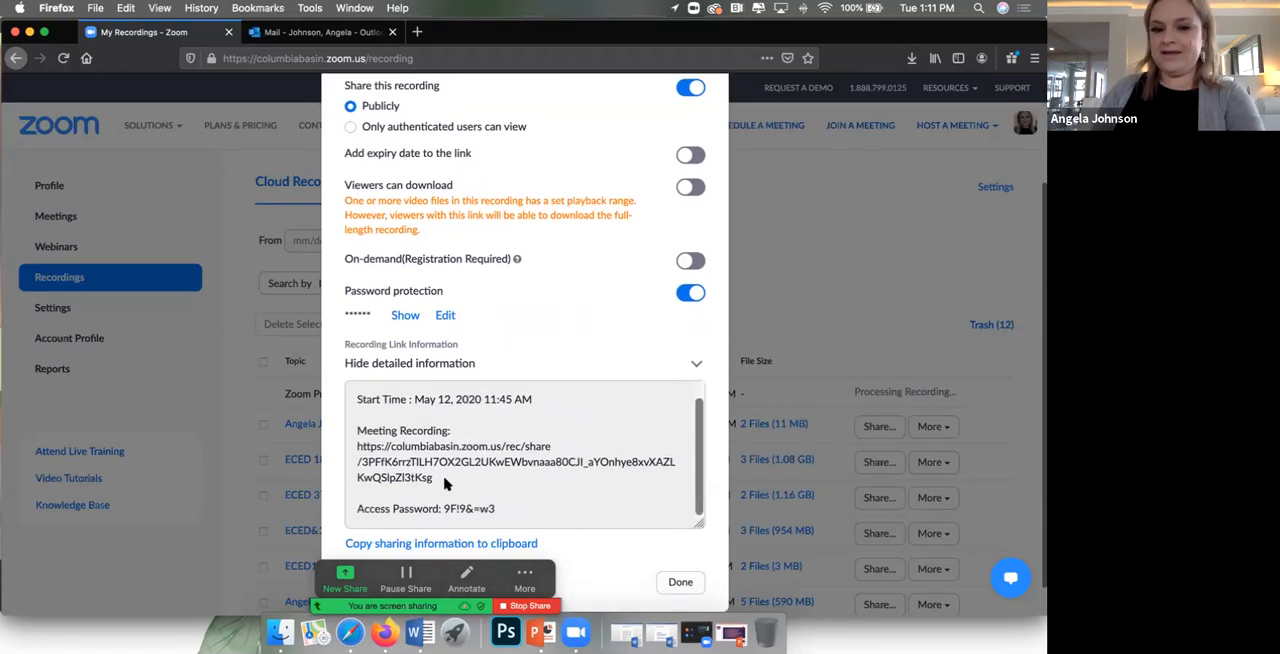
left_click_drag(438, 480, 352, 447)
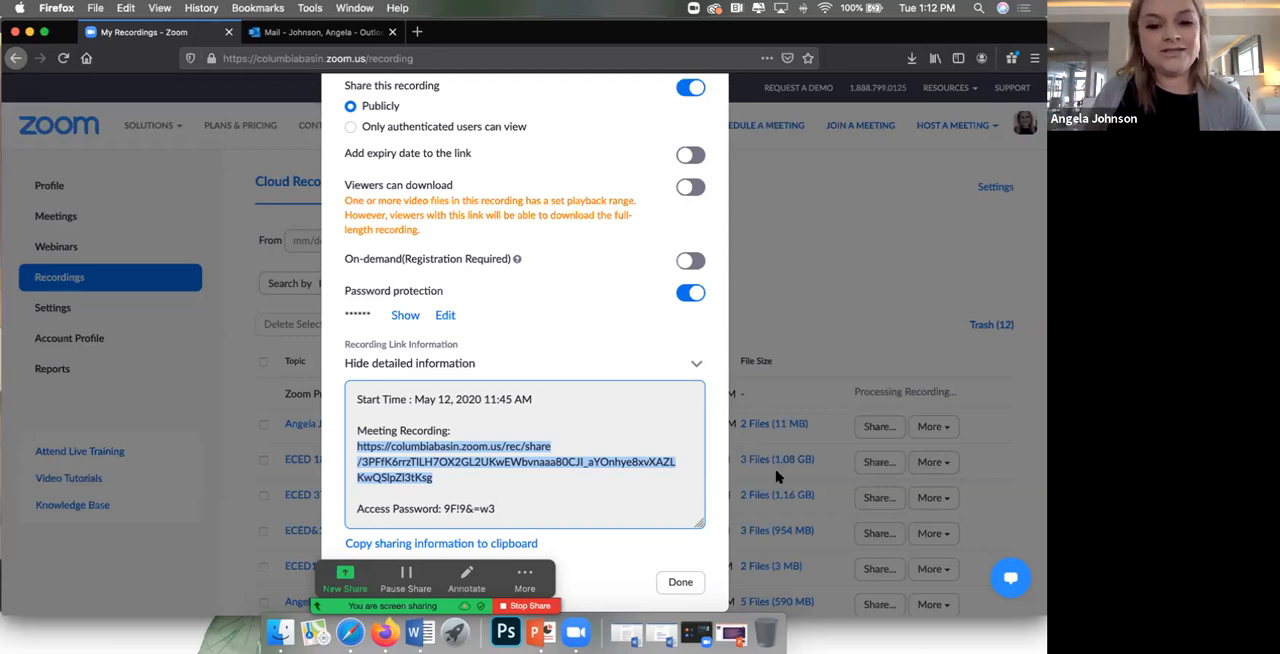
left_click(692, 583)
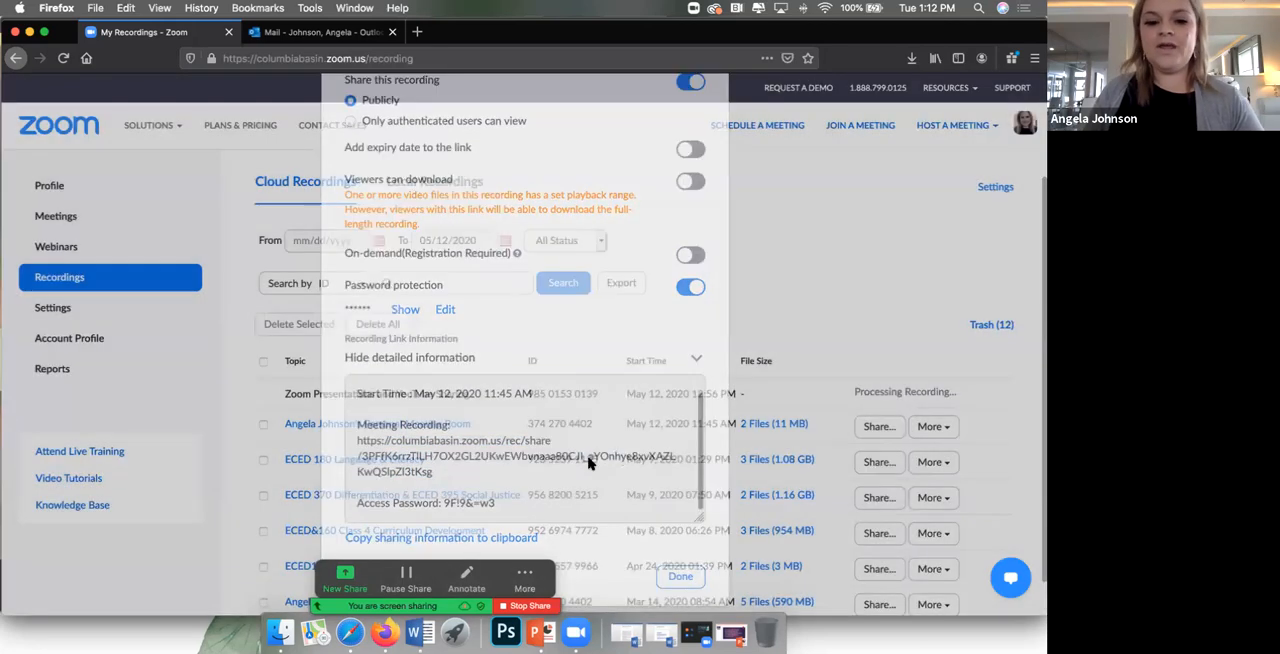
Step: Download and save both files of the May 12, 2020 11:45 AM cloud recording, and open the downloaded MP4 video
left_click(946, 428)
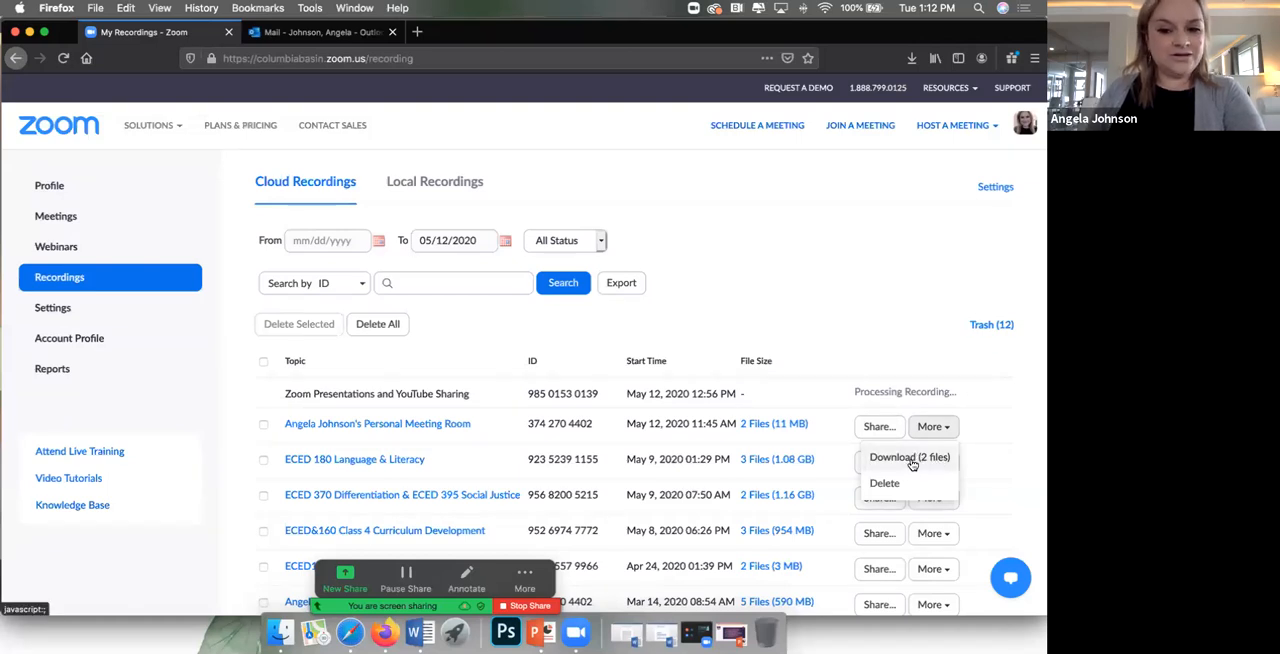
left_click(910, 459)
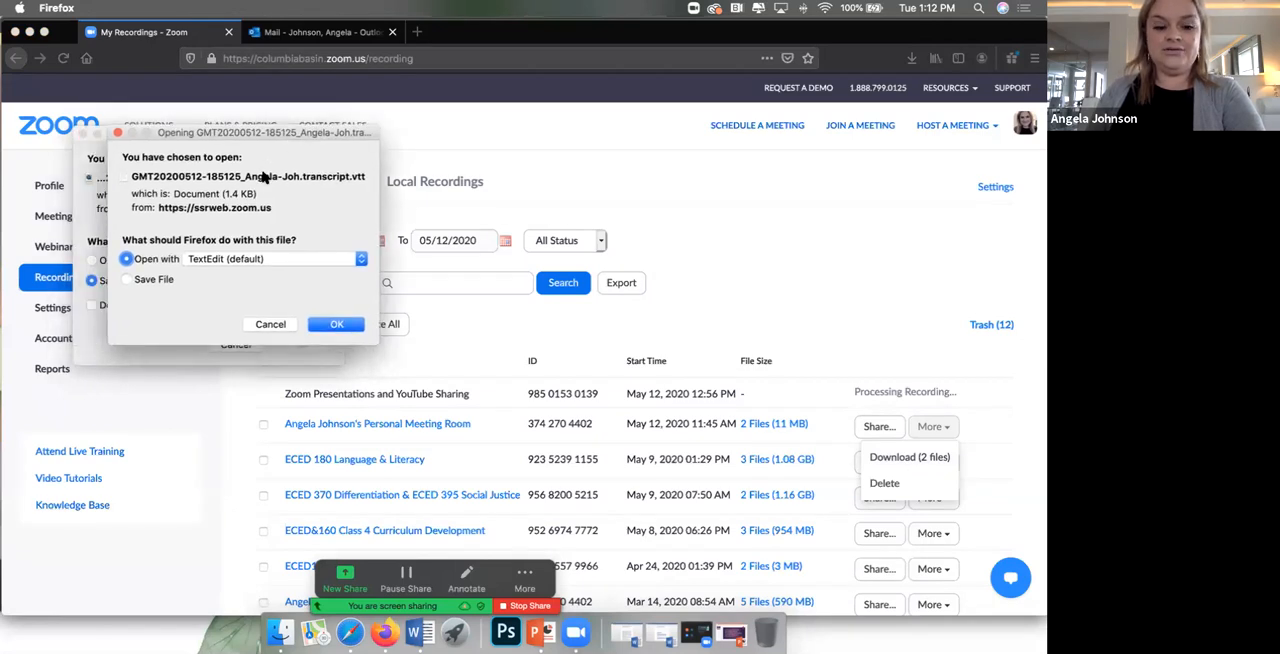
left_click(128, 281)
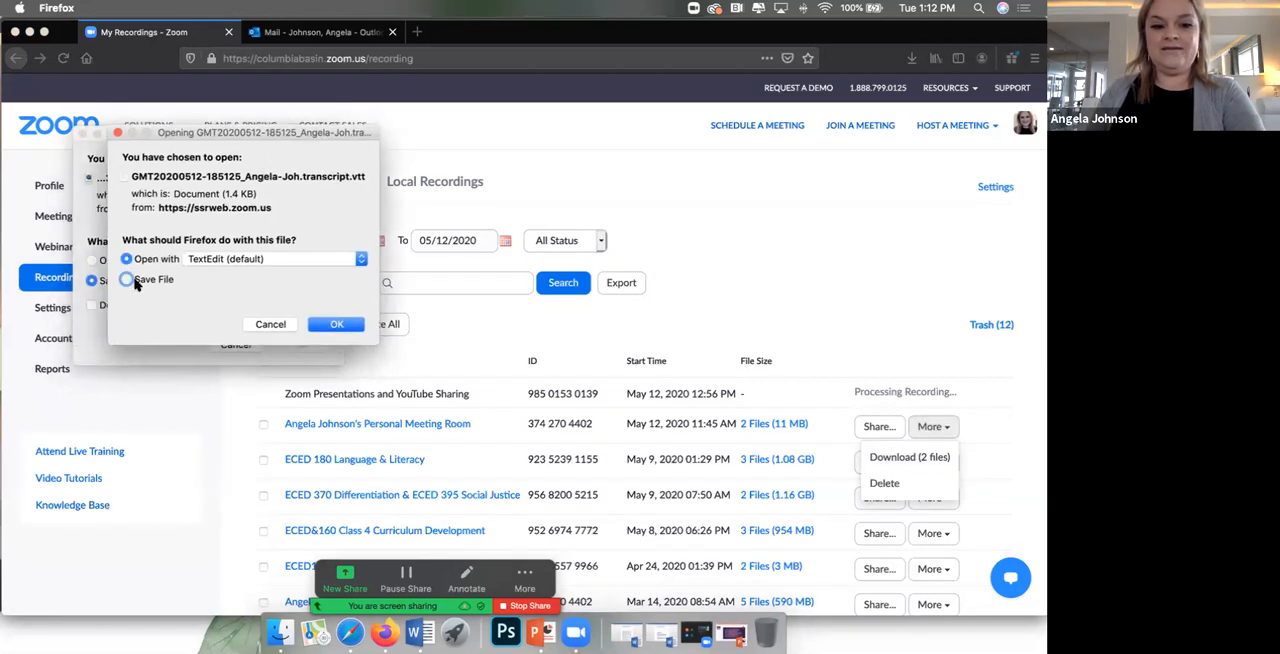
left_click(328, 328)
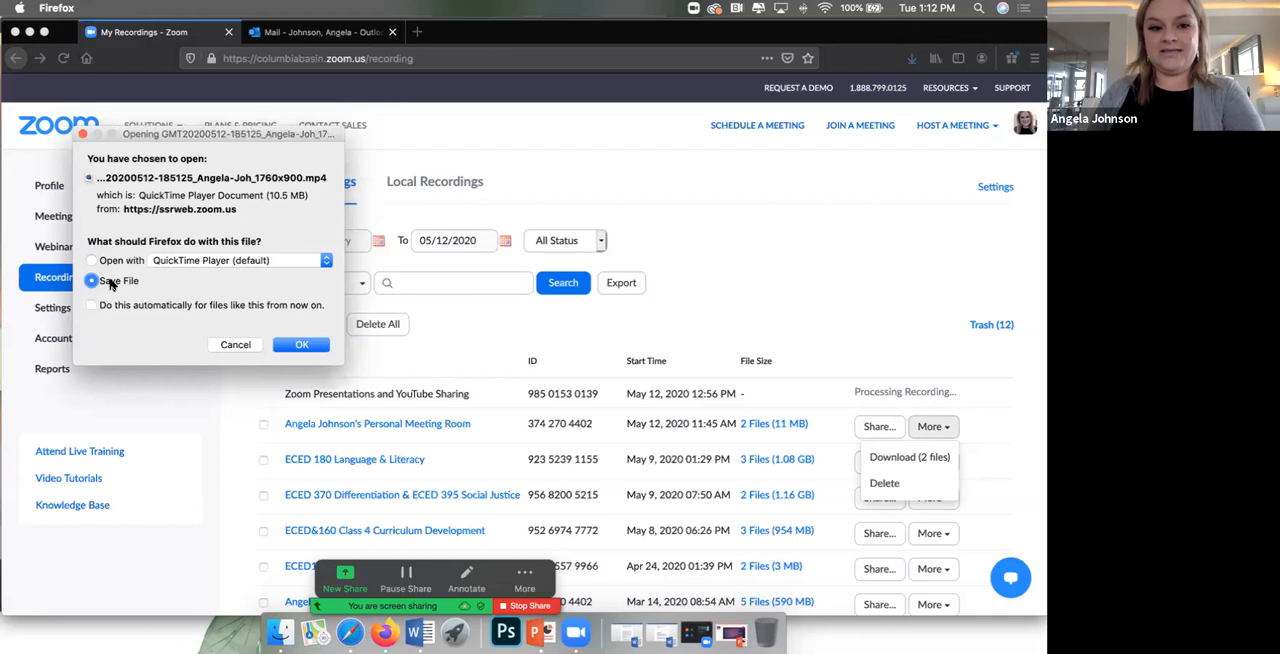
left_click(288, 346)
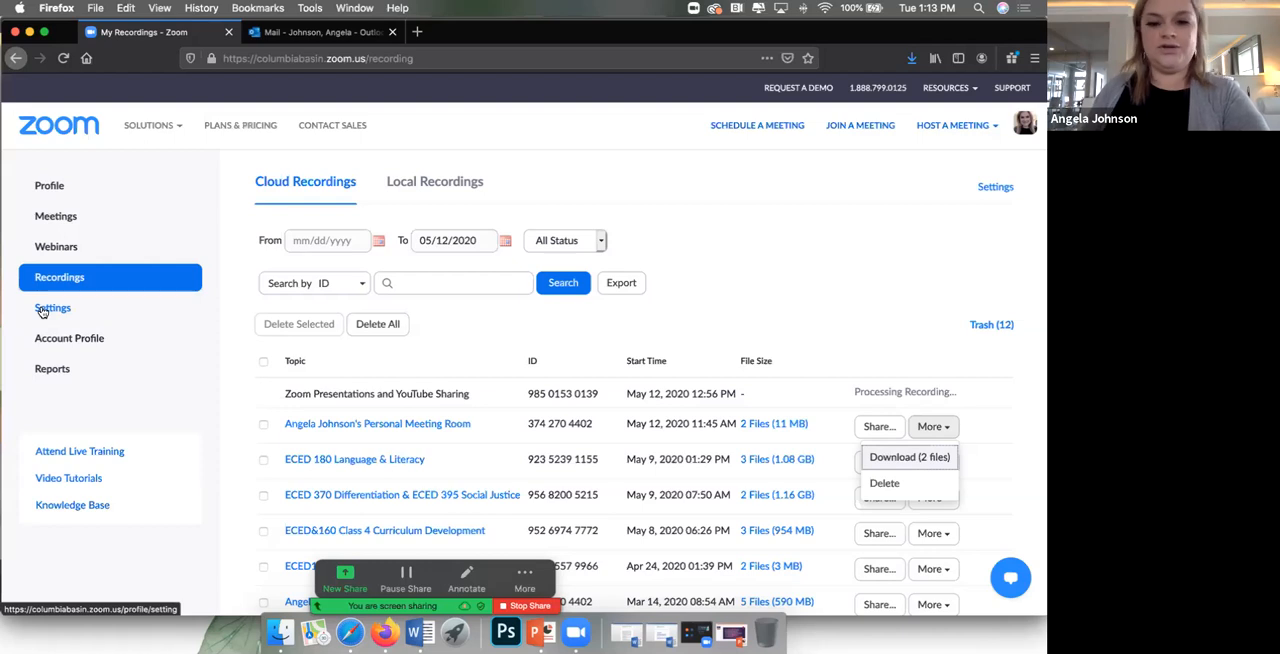
left_click(911, 60)
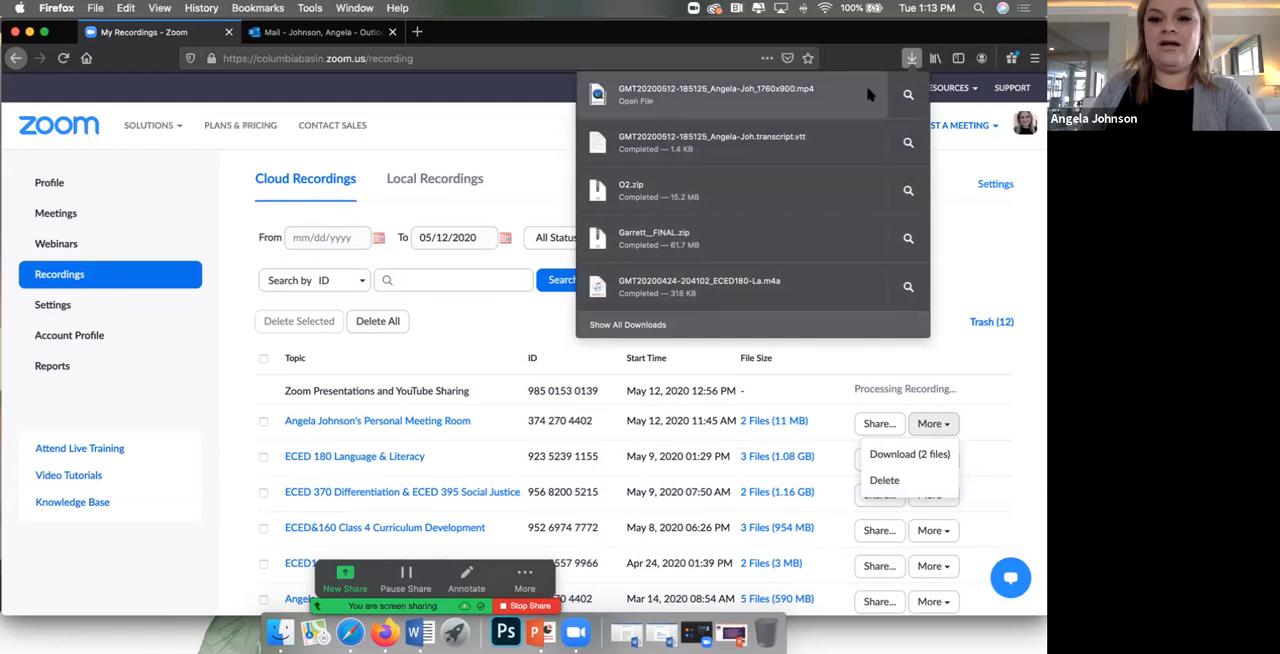
left_click(789, 97)
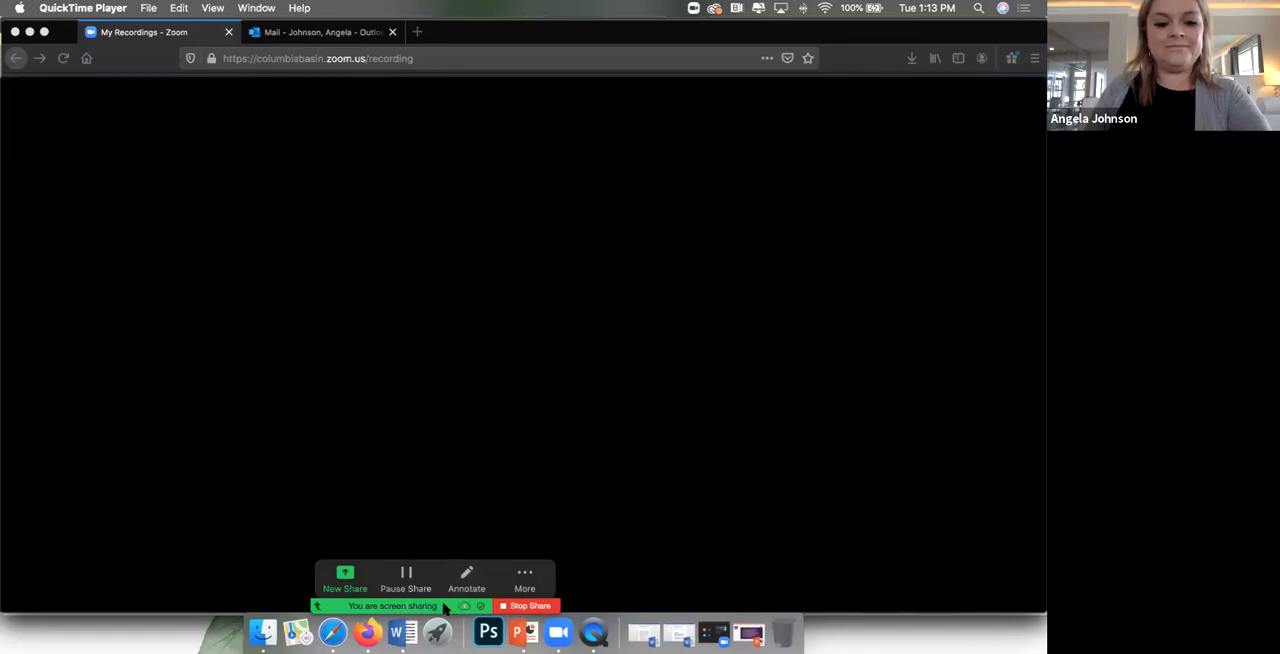
Step: Preview the downloaded MP4 recording, skipping ahead to about 00:10 and 00:27, and close the video
mouse_move(541, 462)
left_click(523, 494)
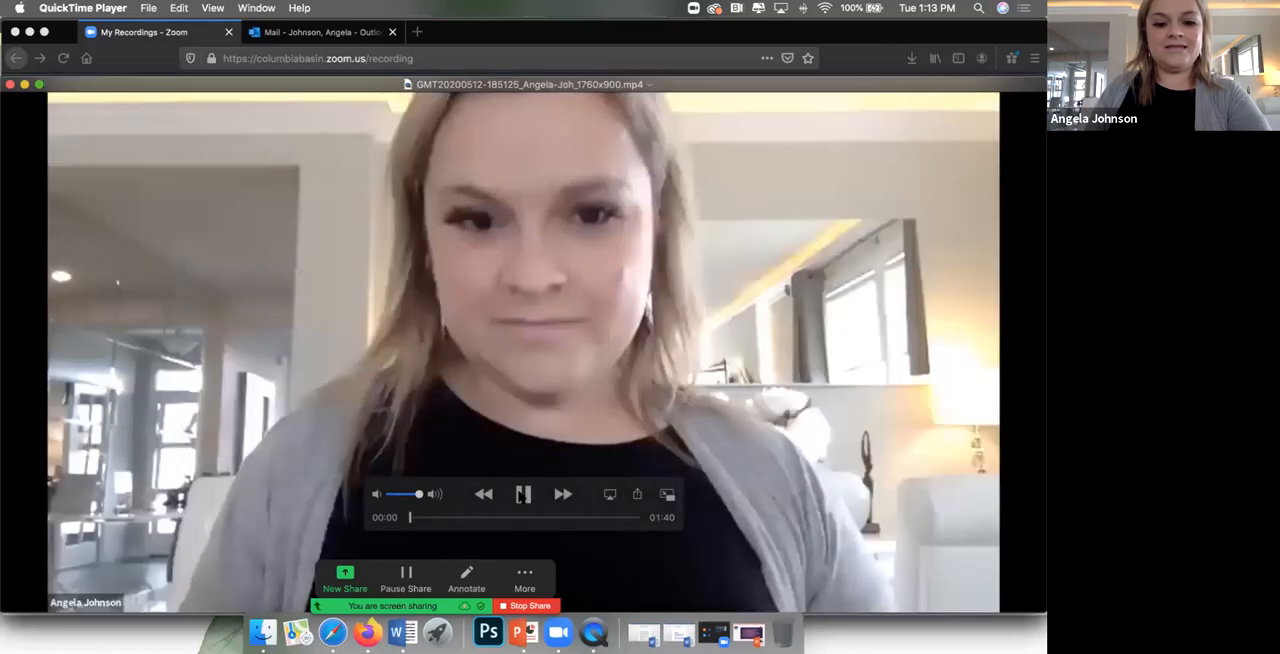
left_click(423, 517)
left_click(432, 518)
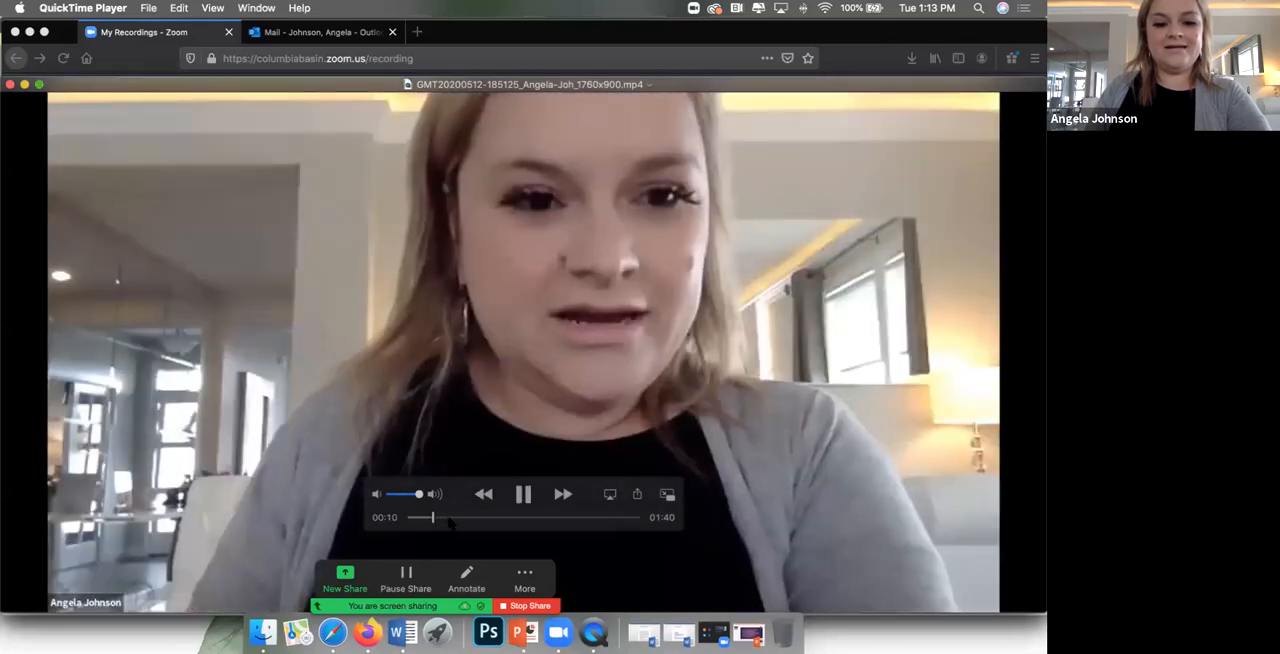
left_click(470, 518)
left_click(519, 498)
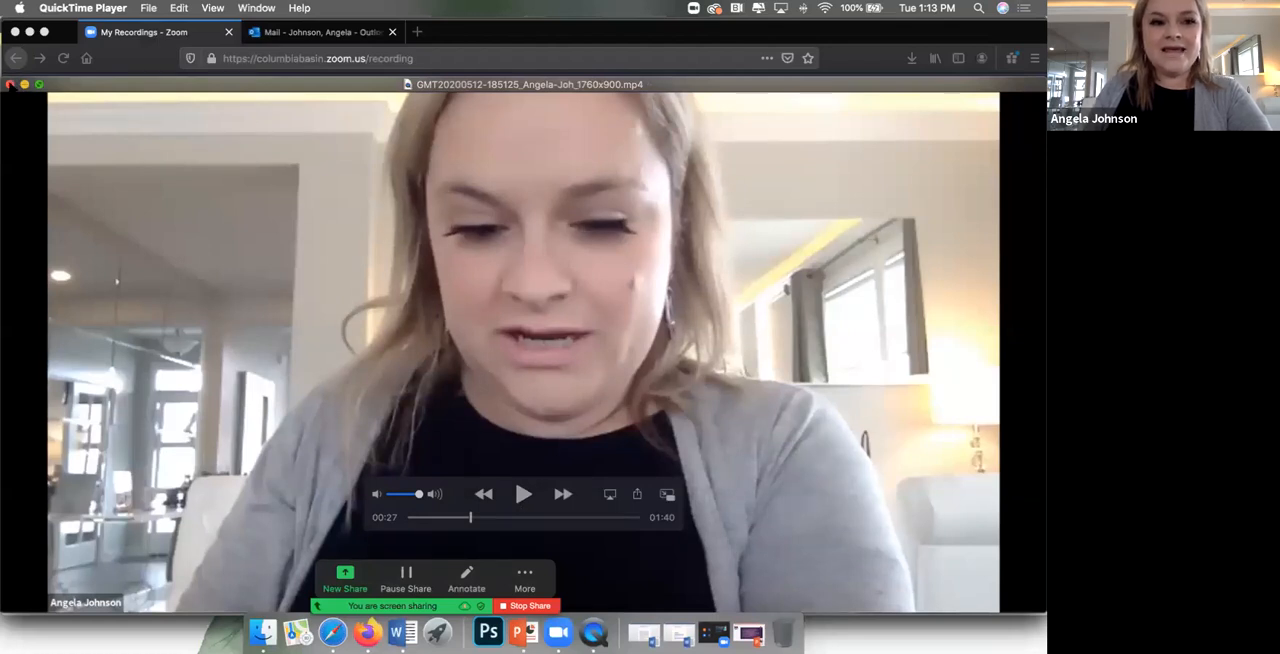
left_click(11, 85)
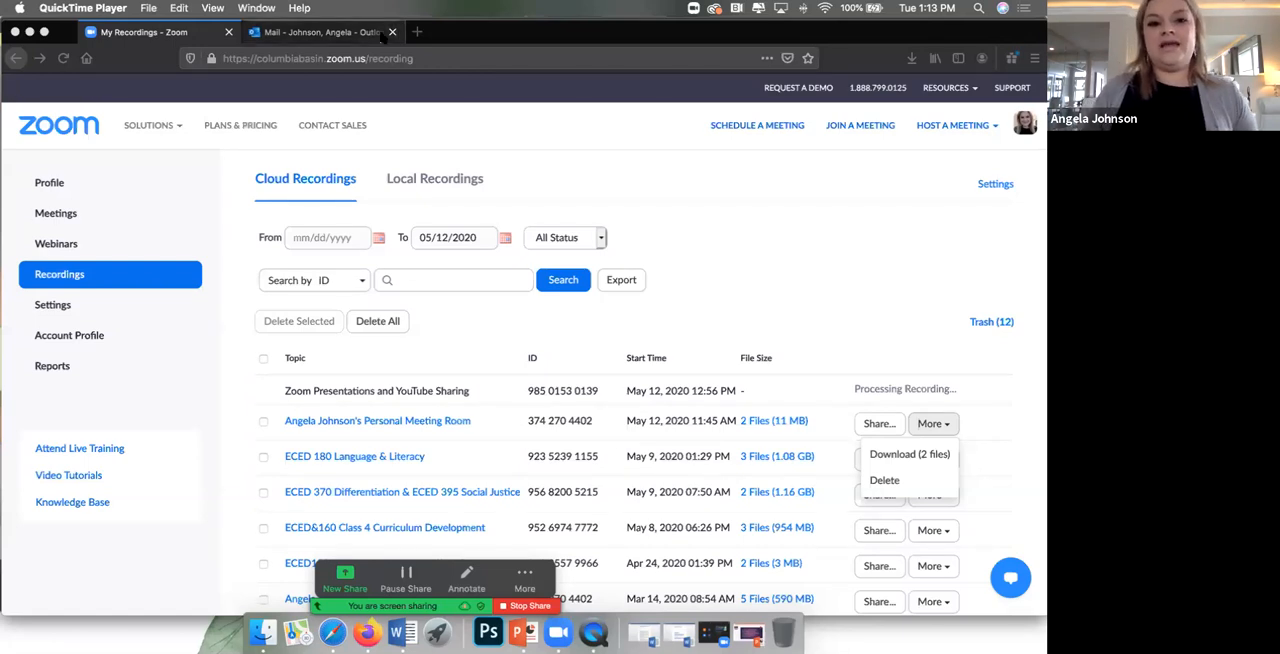
Step: Open YouTube in a new Firefox tab and go to the signed-in account's channel page
left_click(418, 32)
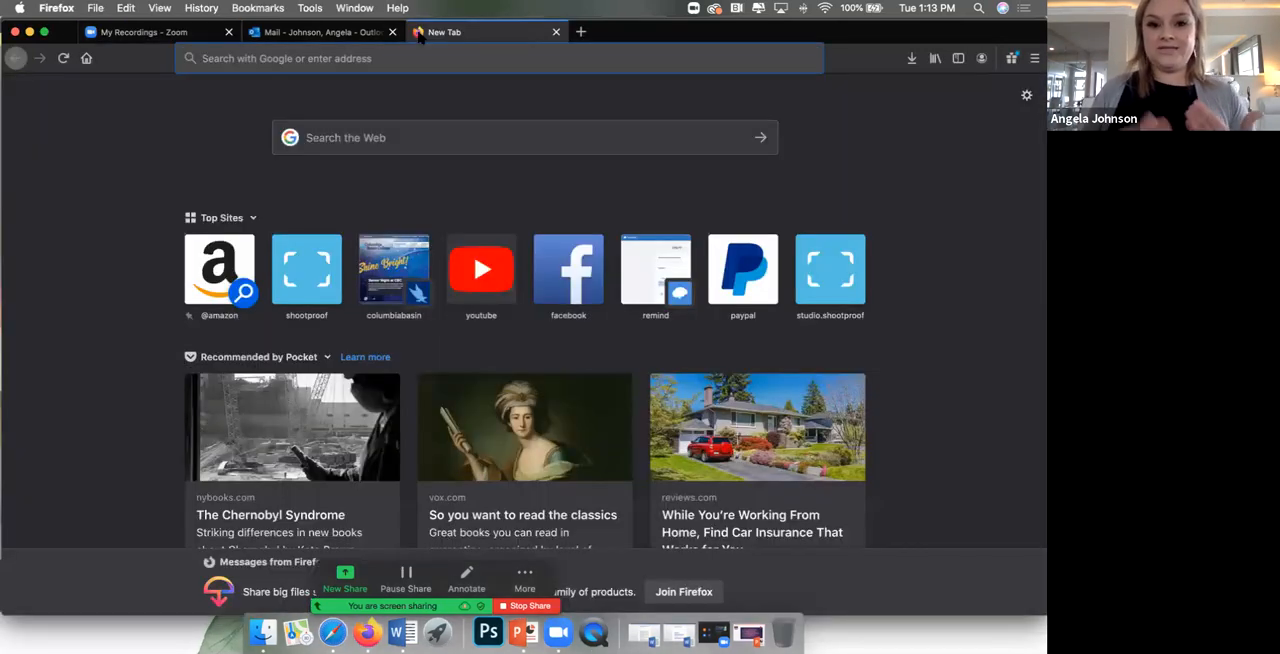
type("youtube.com/")
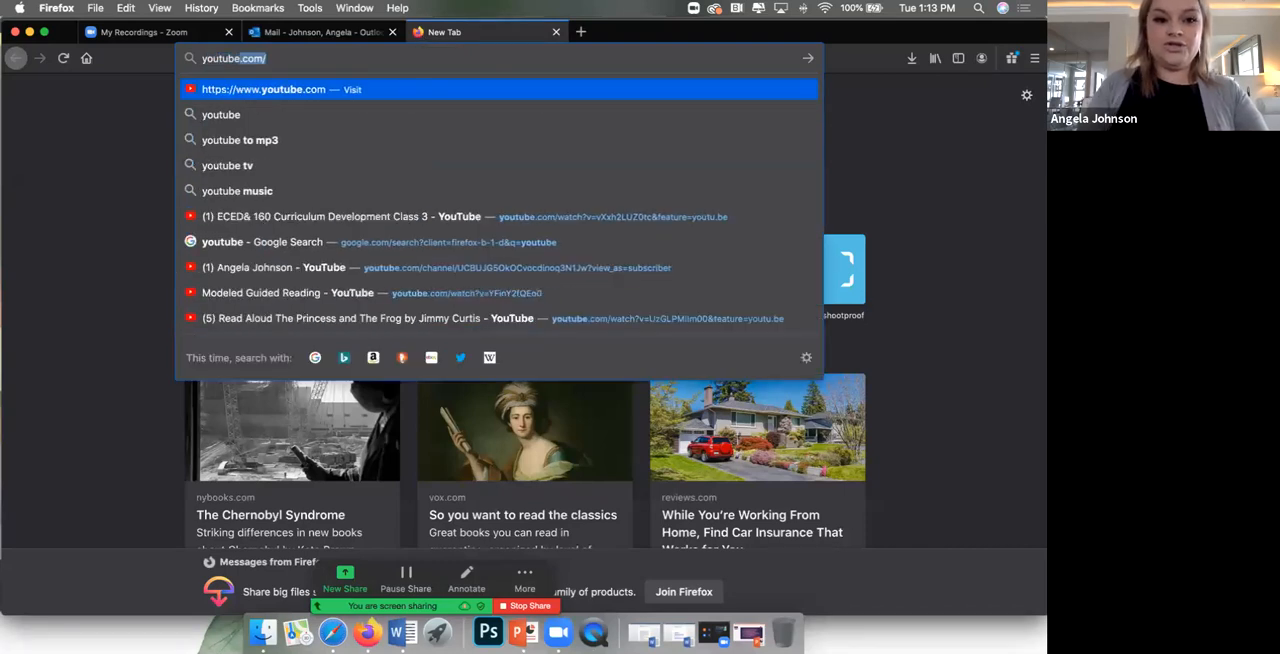
key("Return")
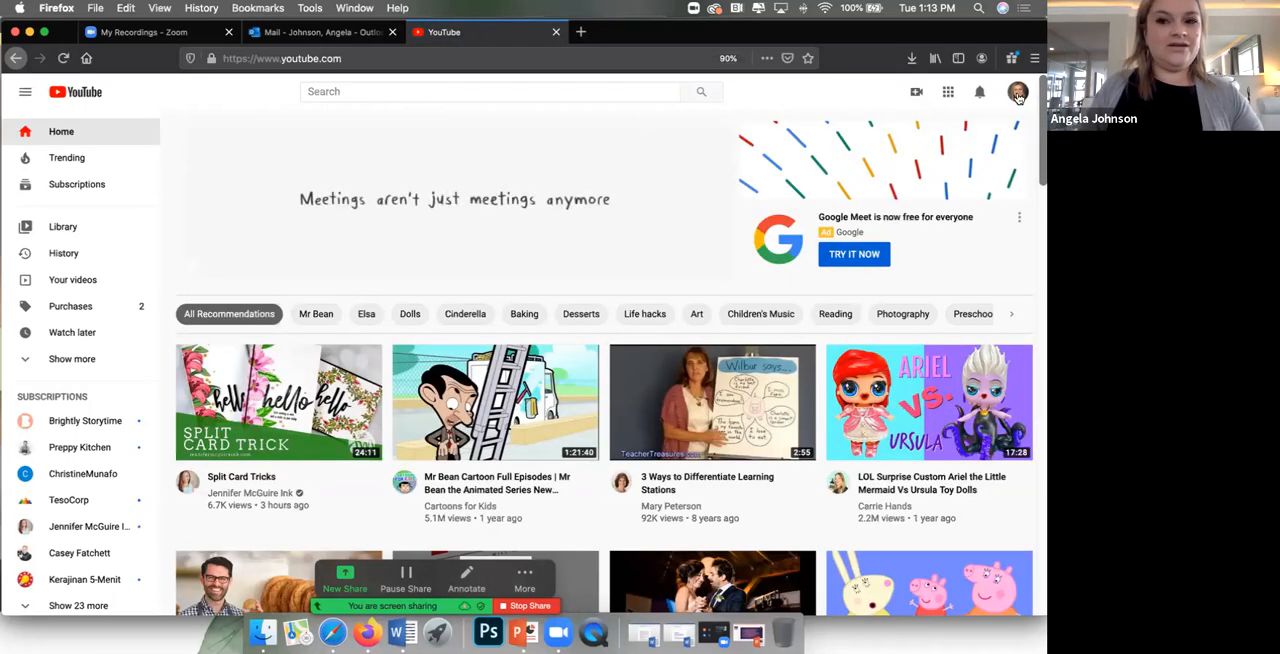
left_click(1018, 94)
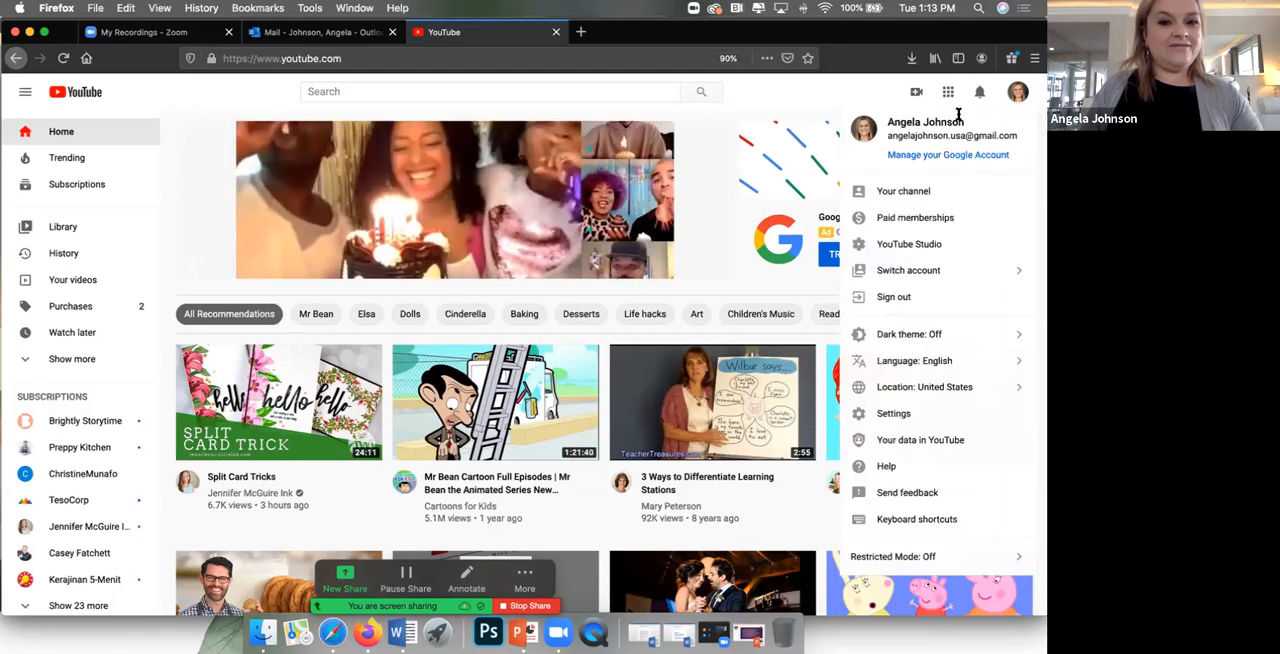
left_click(890, 195)
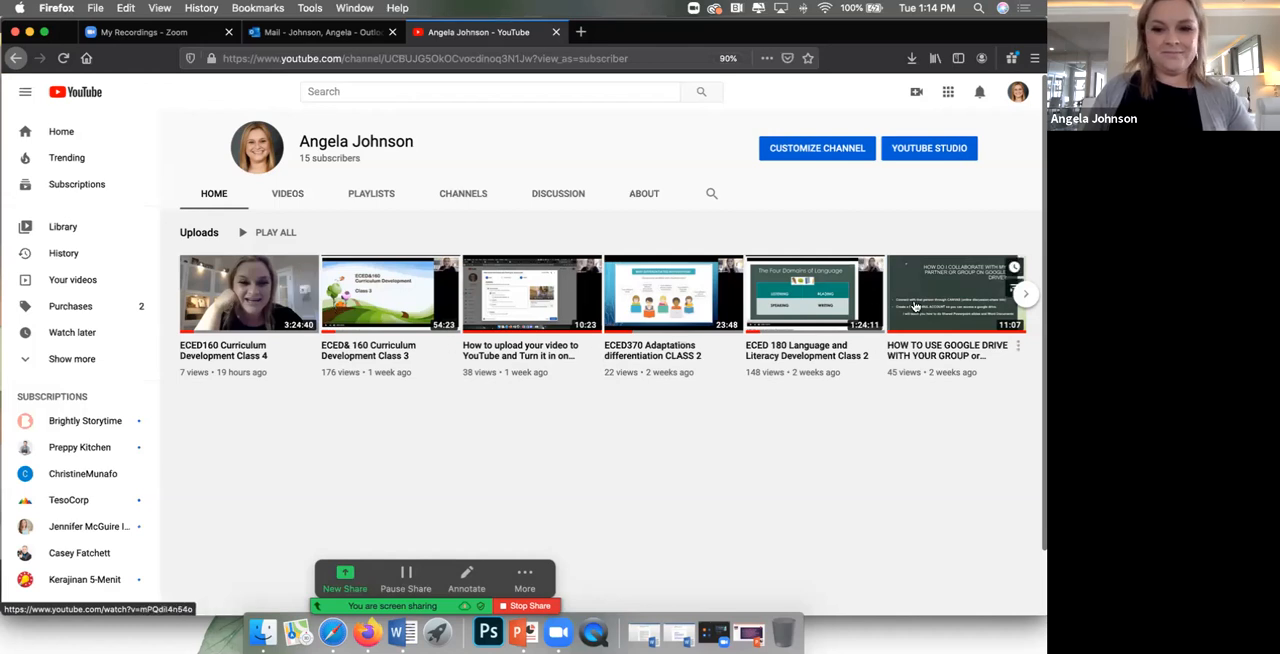
Step: Browse the channel's uploaded videos forward and return to the beginning of the row
left_click(1025, 295)
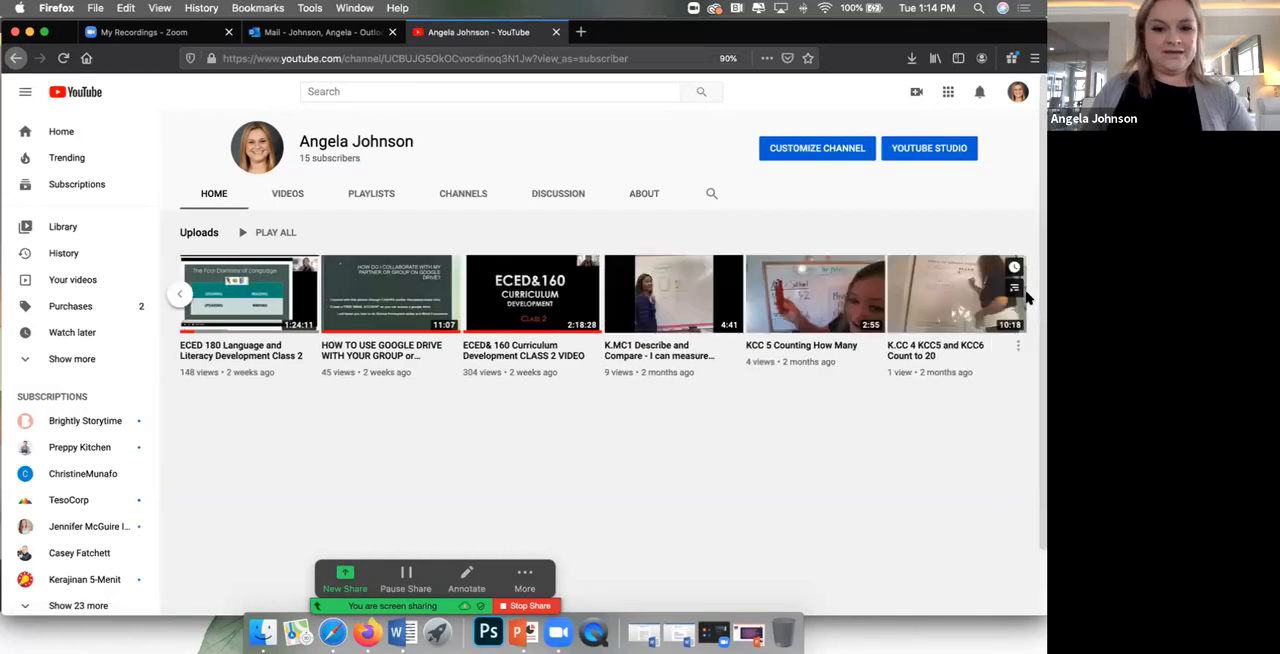
left_click(175, 294)
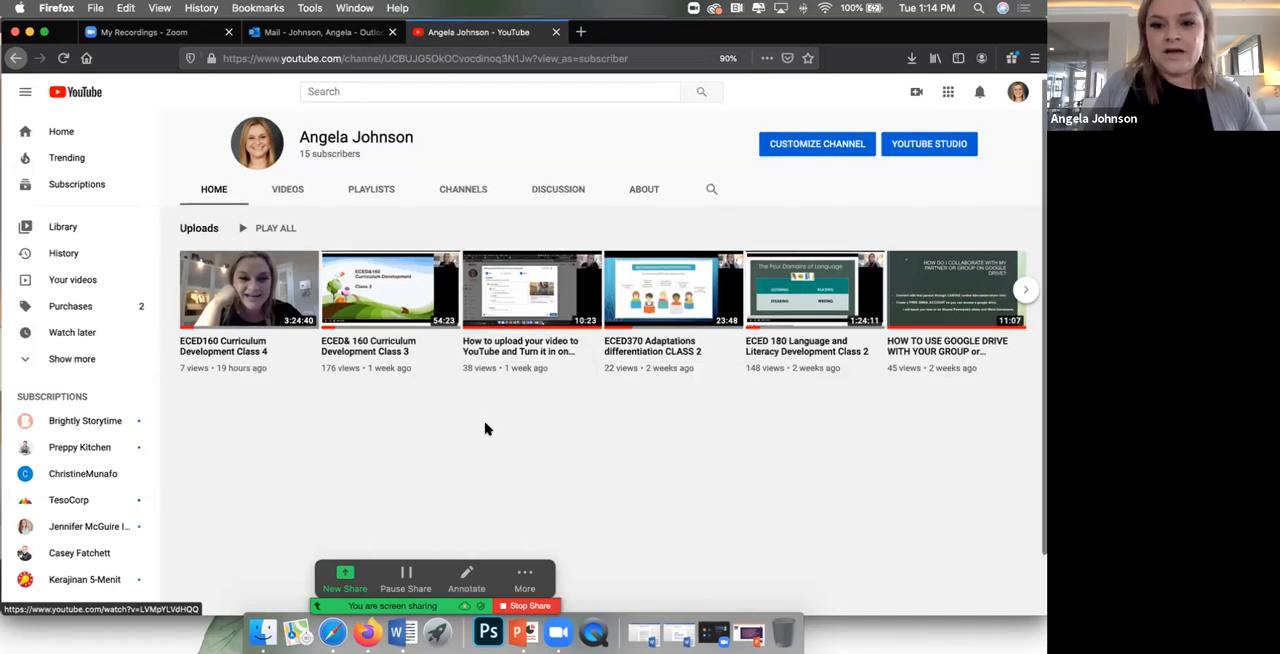
scroll(486, 429, "down", 2)
scroll(486, 429, "up", 2)
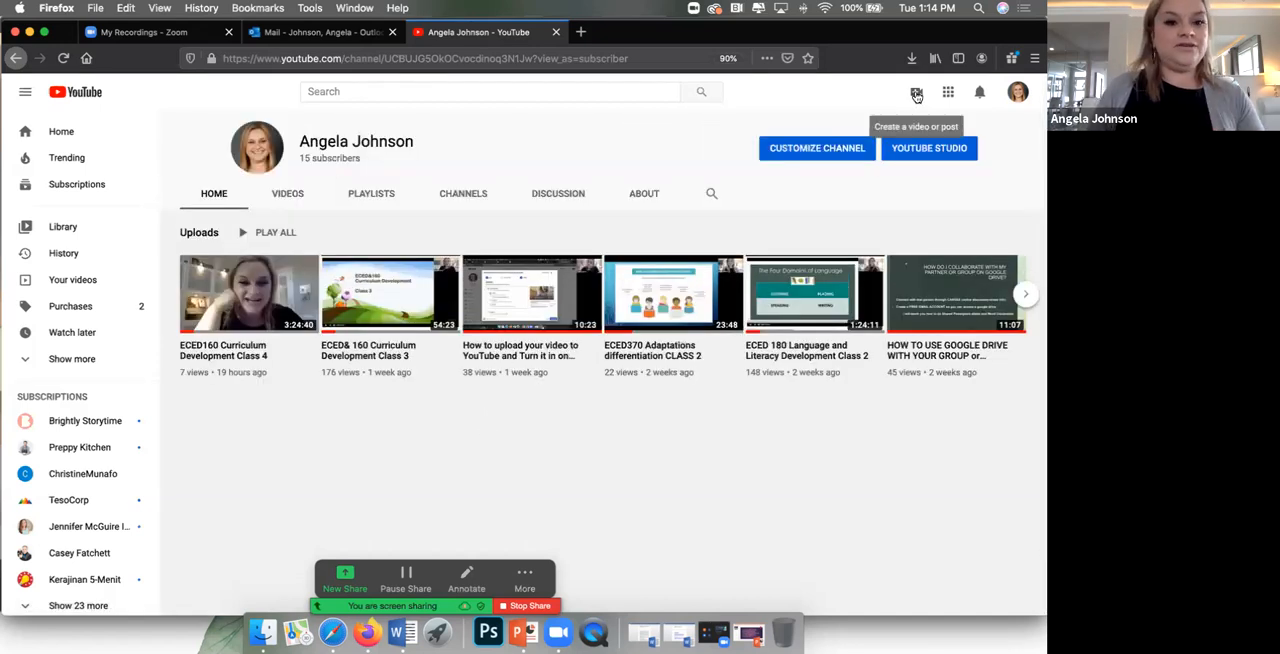
Step: Sign out of the YouTube account and open the Google account chooser for signing in again
left_click(1018, 94)
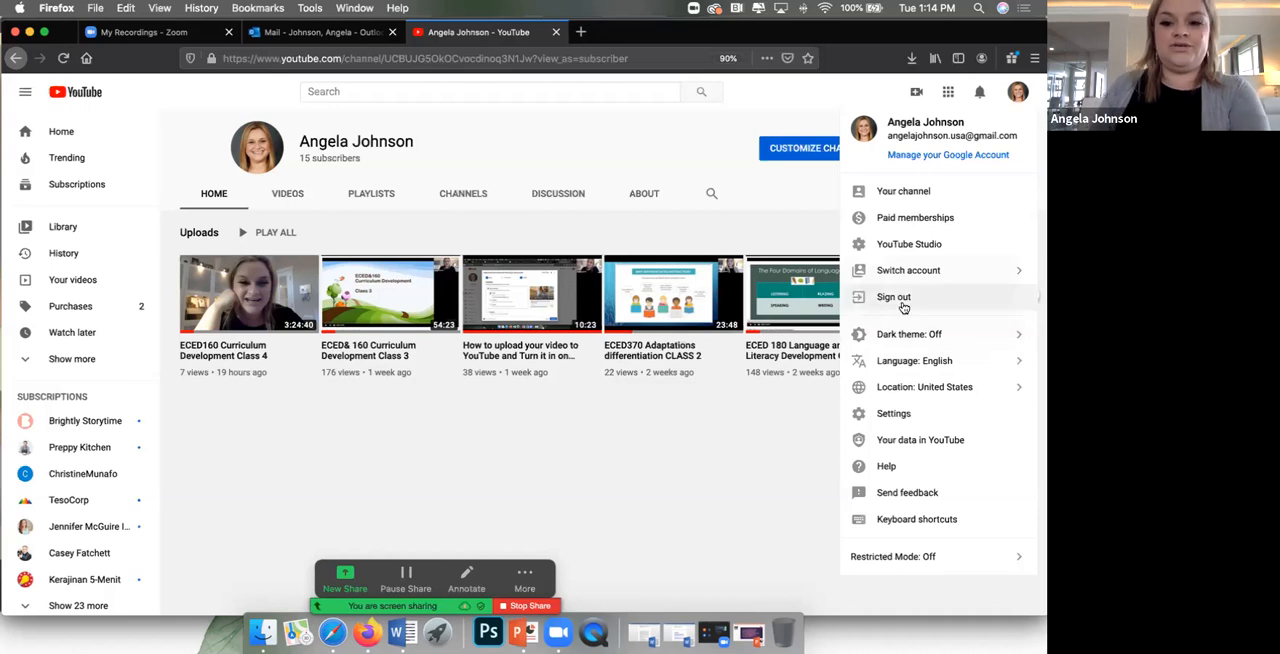
left_click(843, 298)
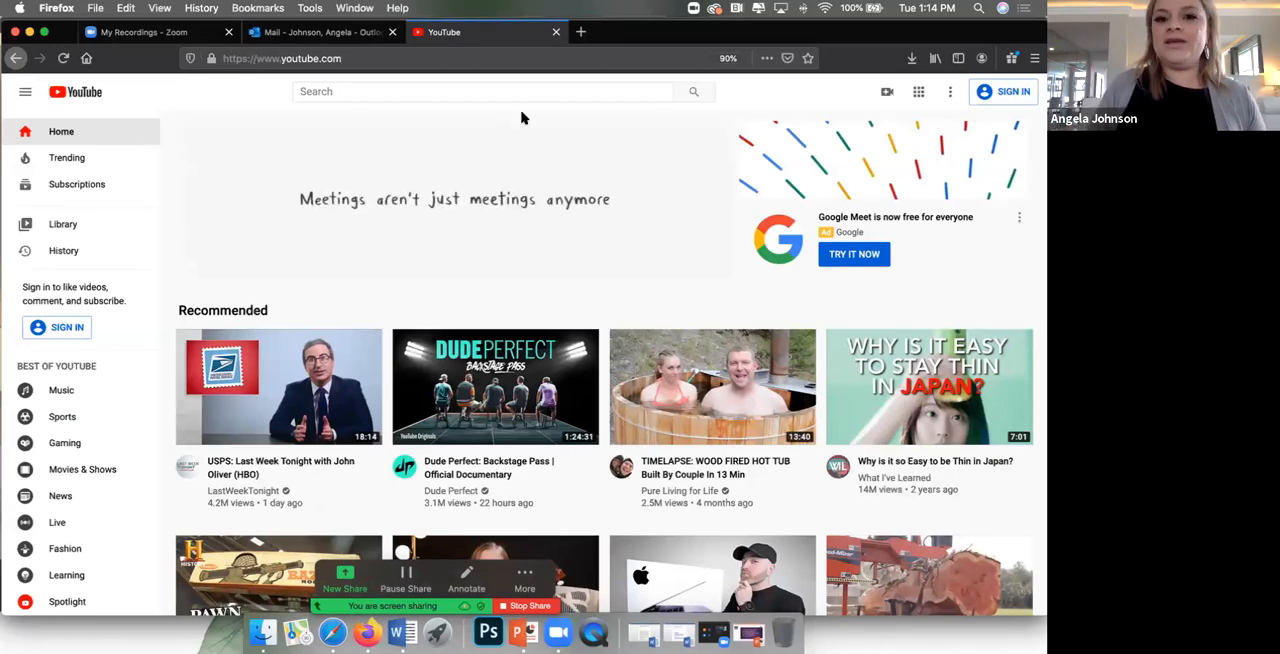
left_click(1001, 96)
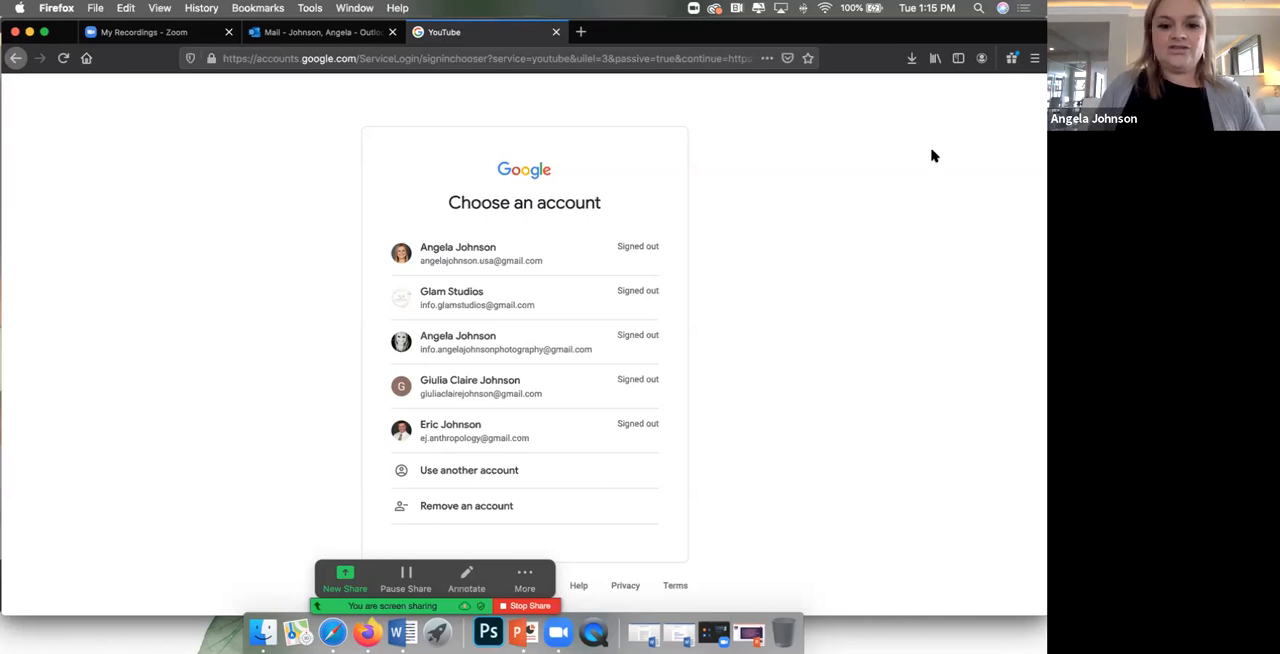
Step: Try to sign in to the fourth listed Google account with its saved password, and decline saving the login
left_click(487, 393)
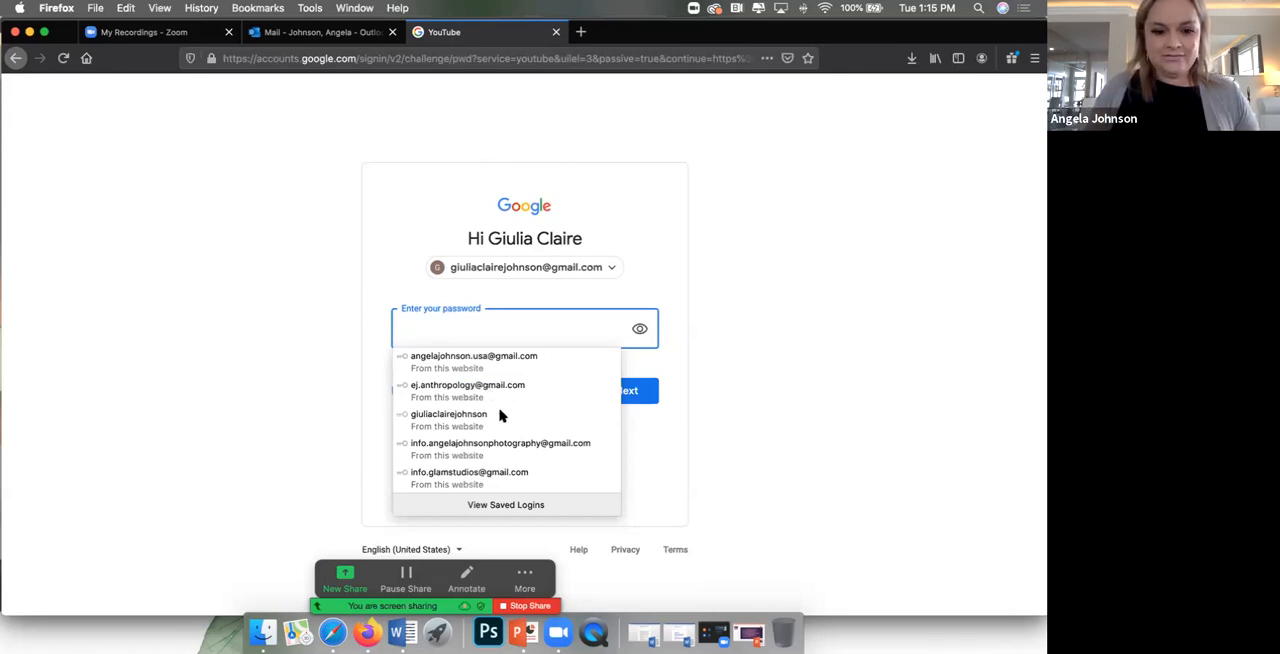
left_click(468, 420)
left_click(618, 401)
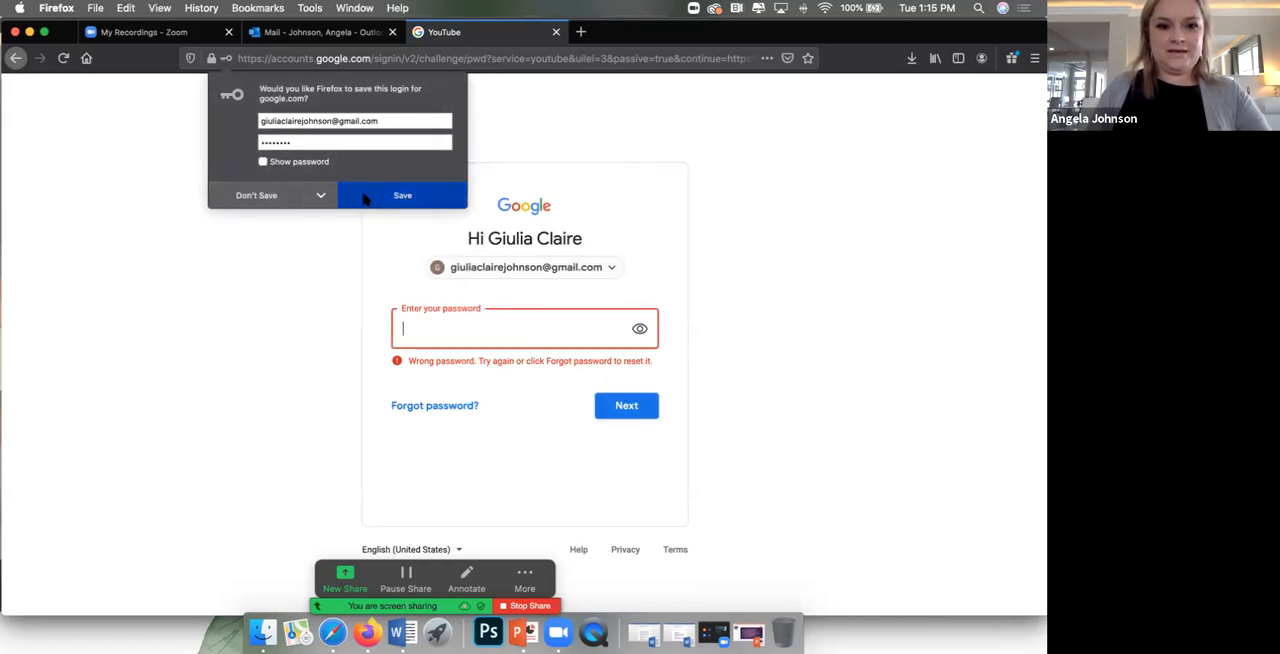
left_click(250, 199)
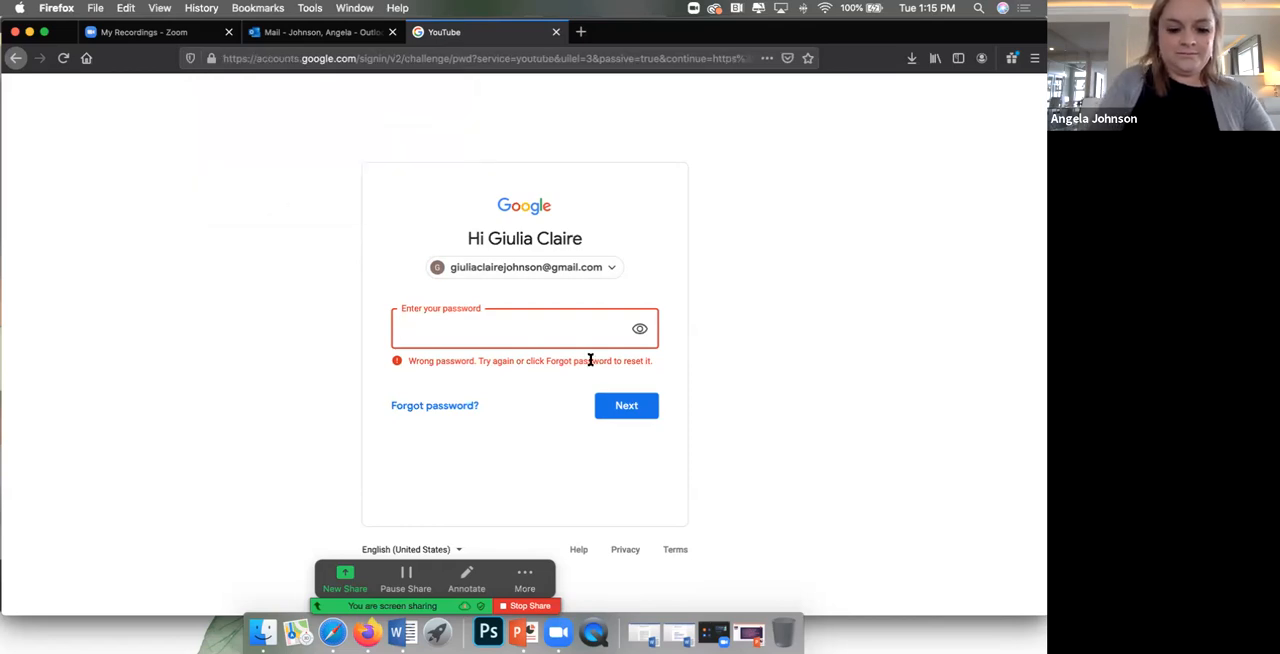
Step: Try to sign in to the same Google account by entering the account password, and dismiss the save-login prompt
type("••")
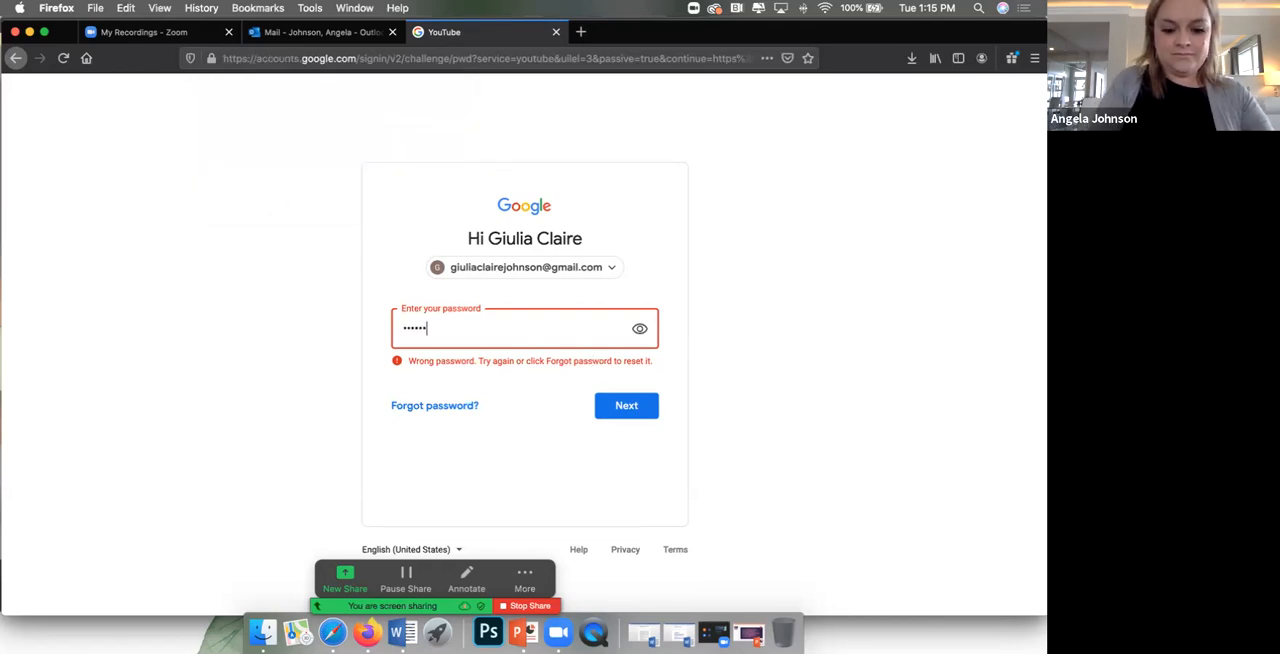
type("****")
key("Return")
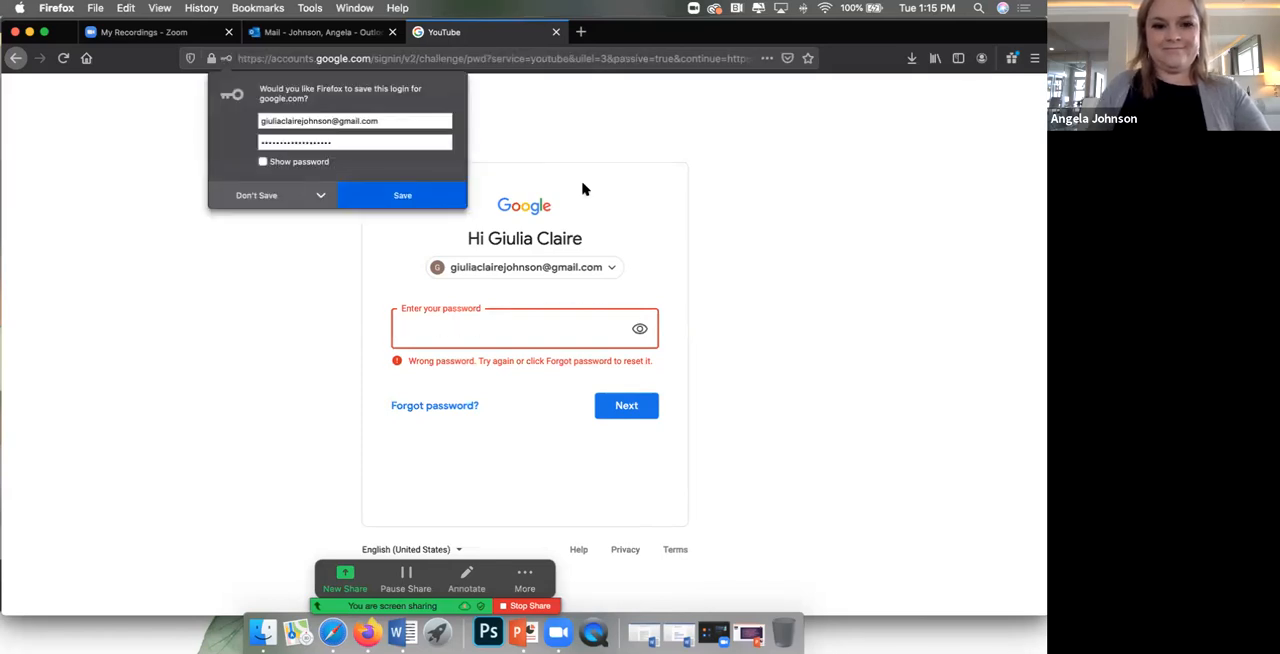
left_click(656, 166)
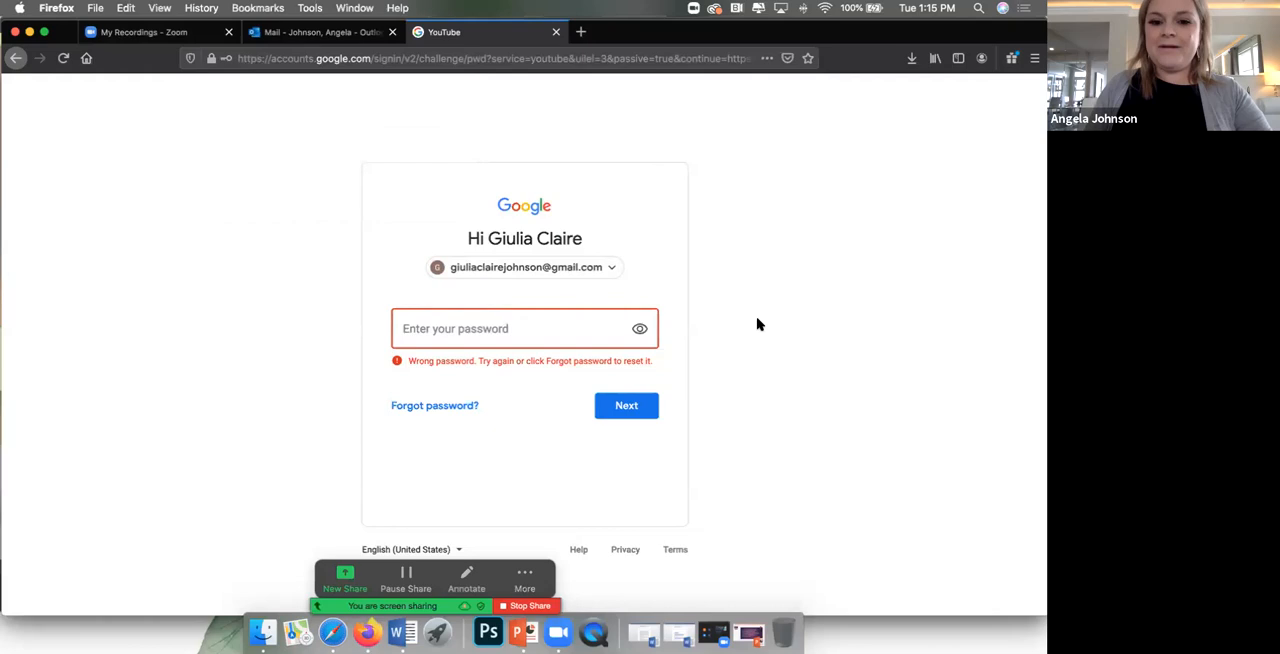
Step: Retry the account password twice for the selected Google account, dismissing the offer to save the login
left_click(551, 330)
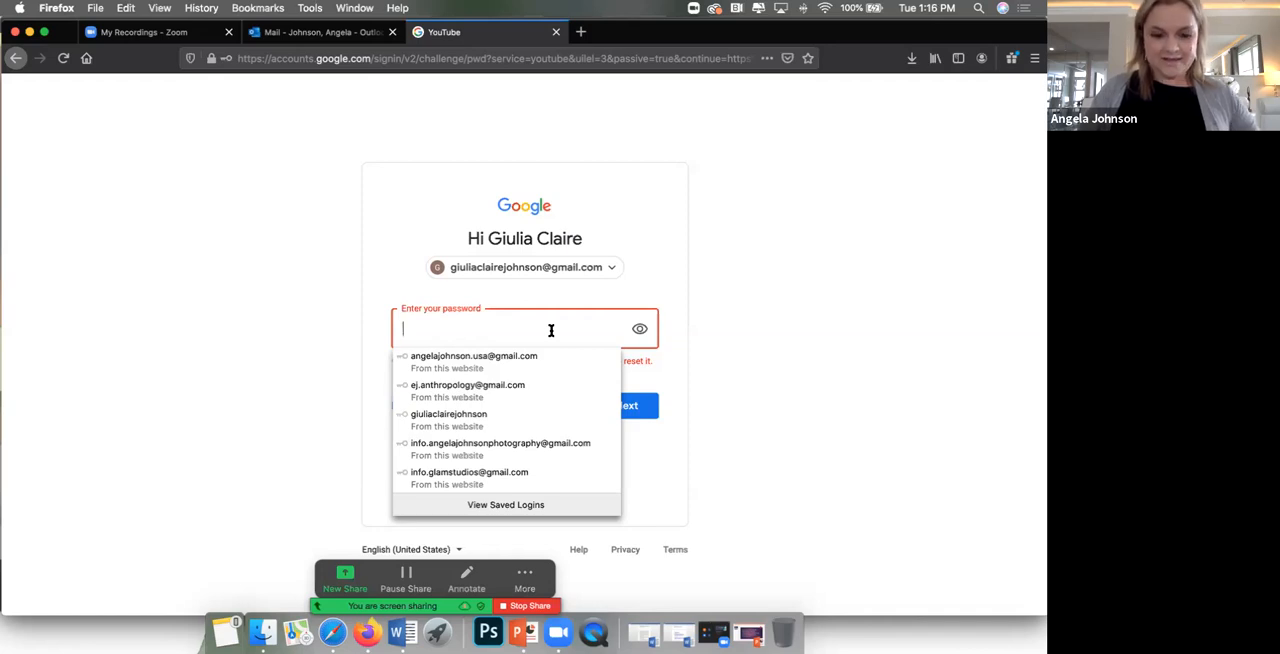
type("••")
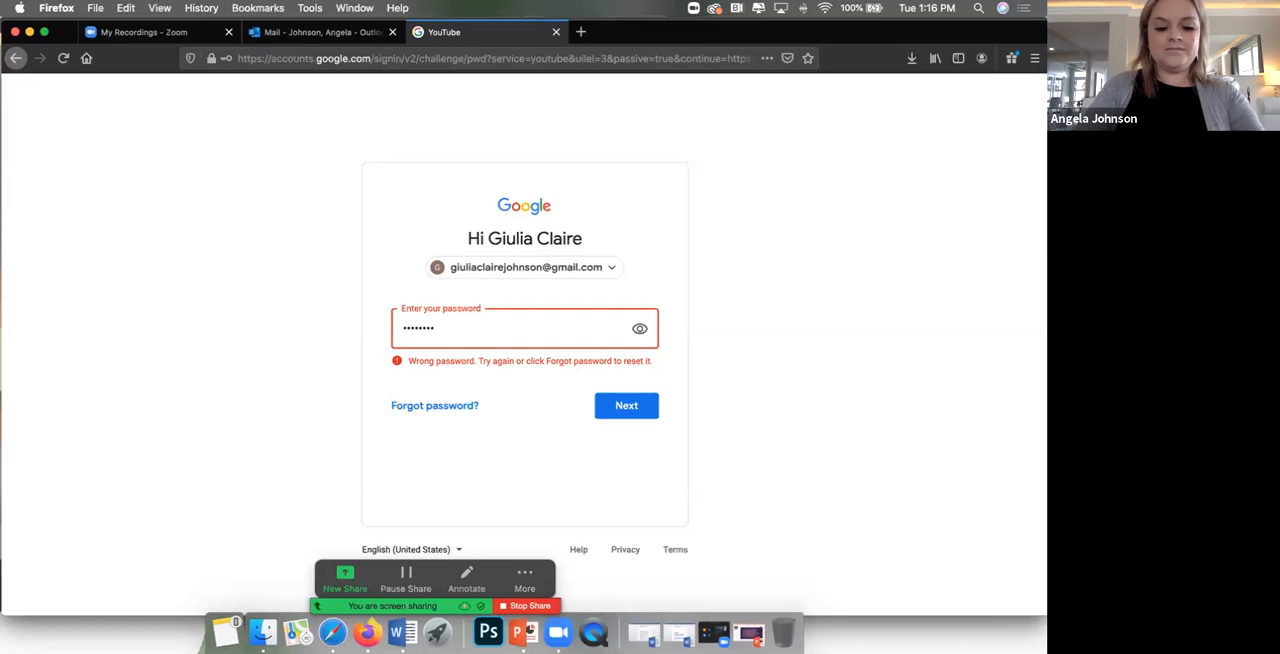
key("Return")
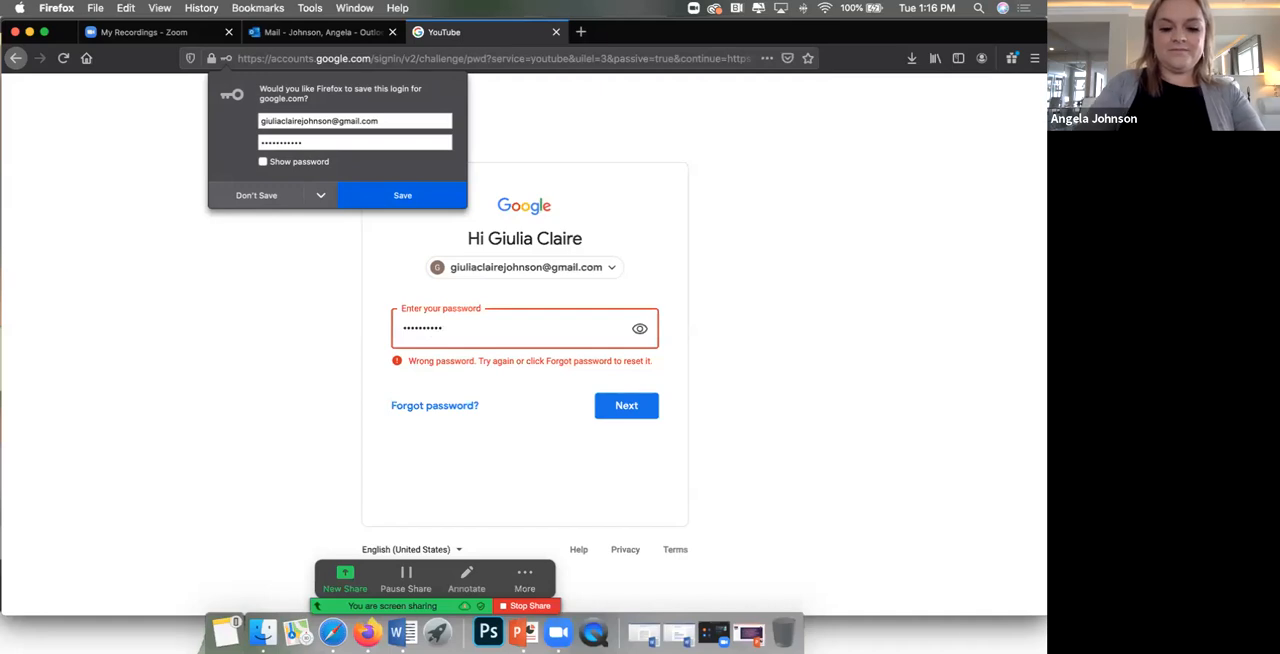
left_click(631, 409)
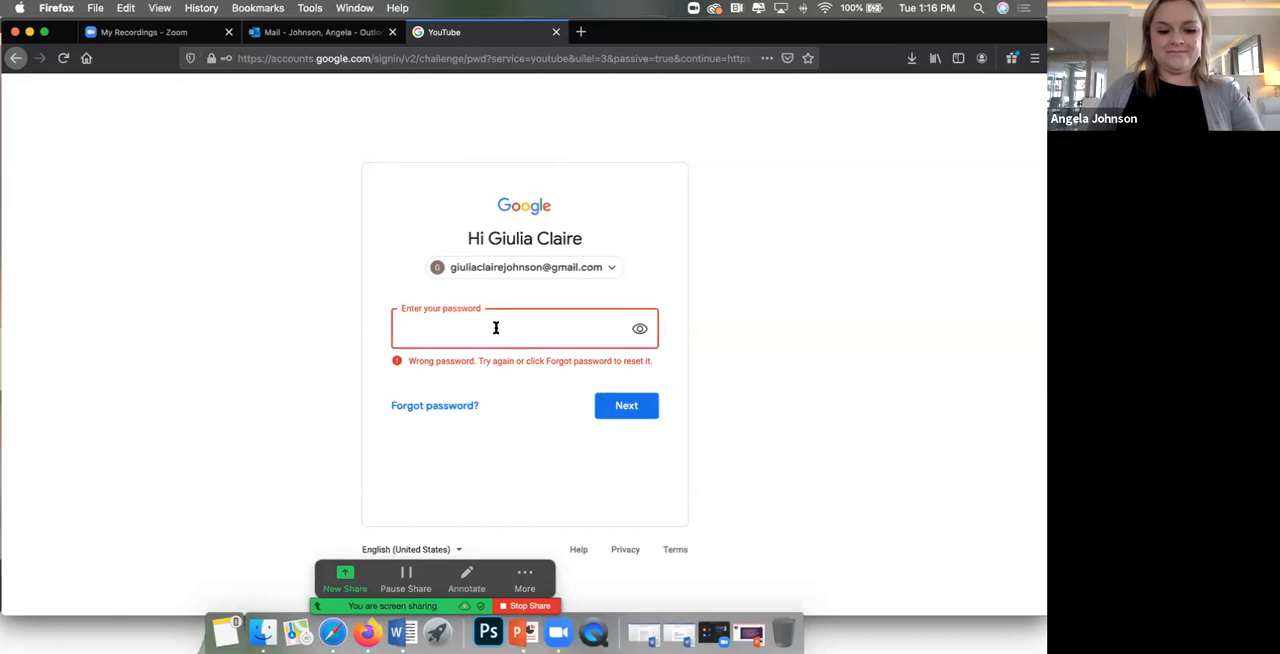
type("••")
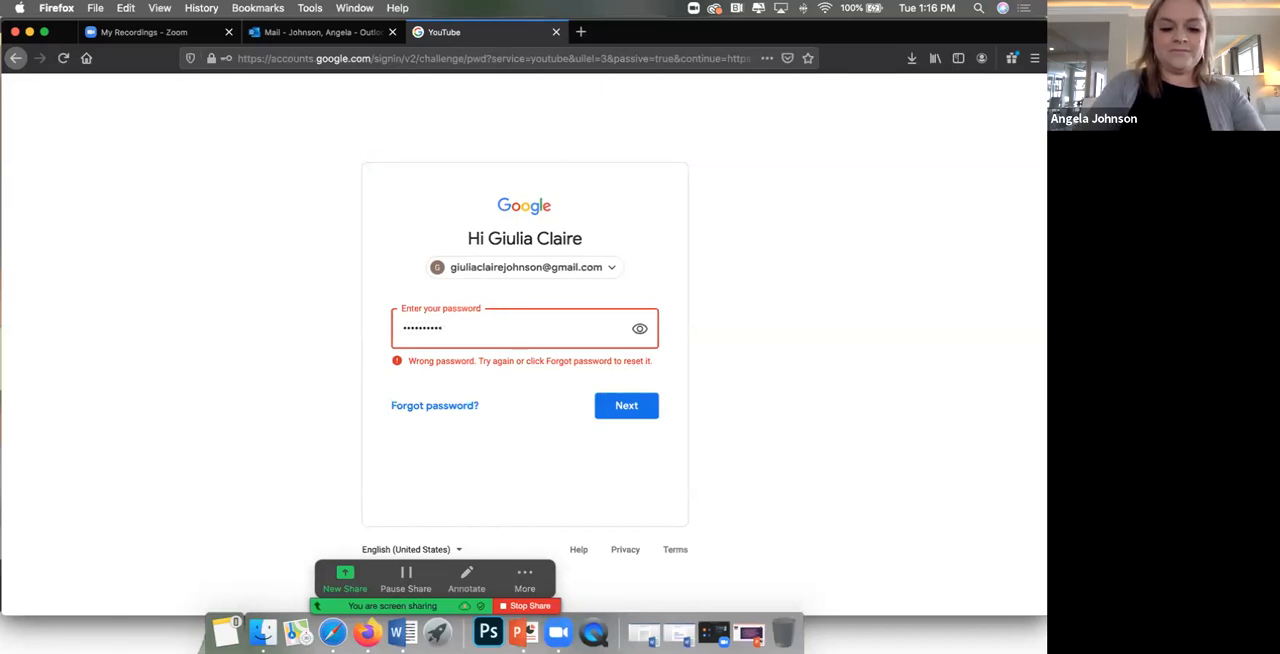
key("Return")
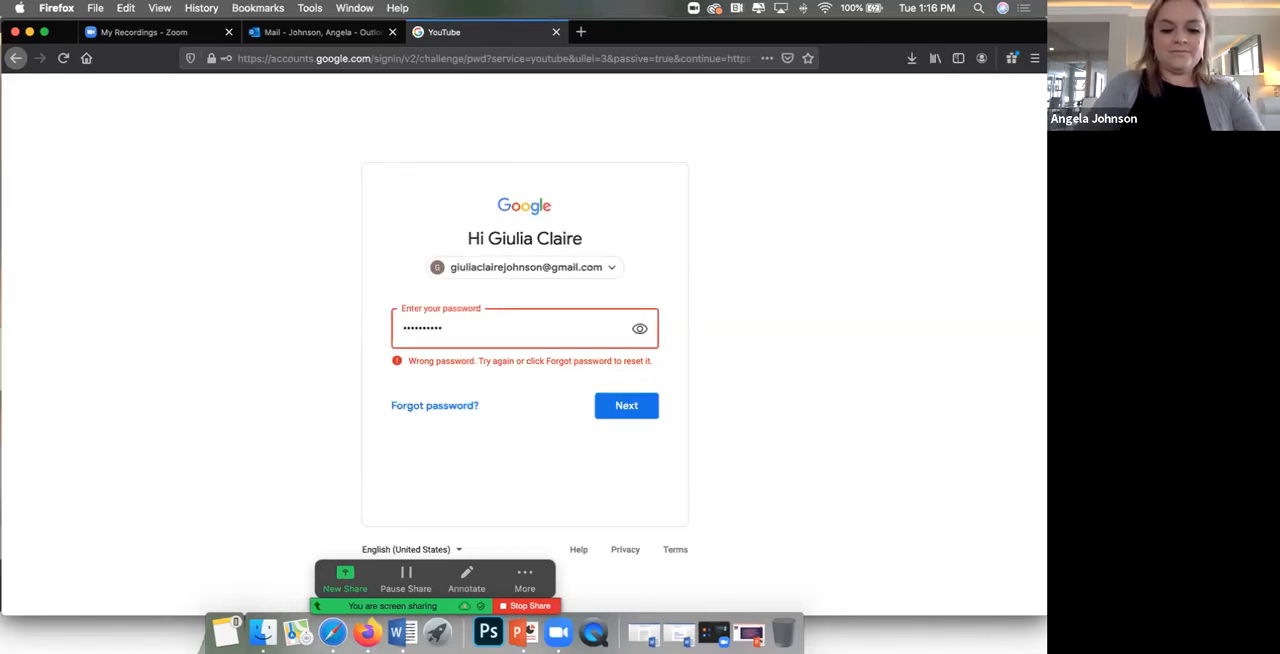
key("Return")
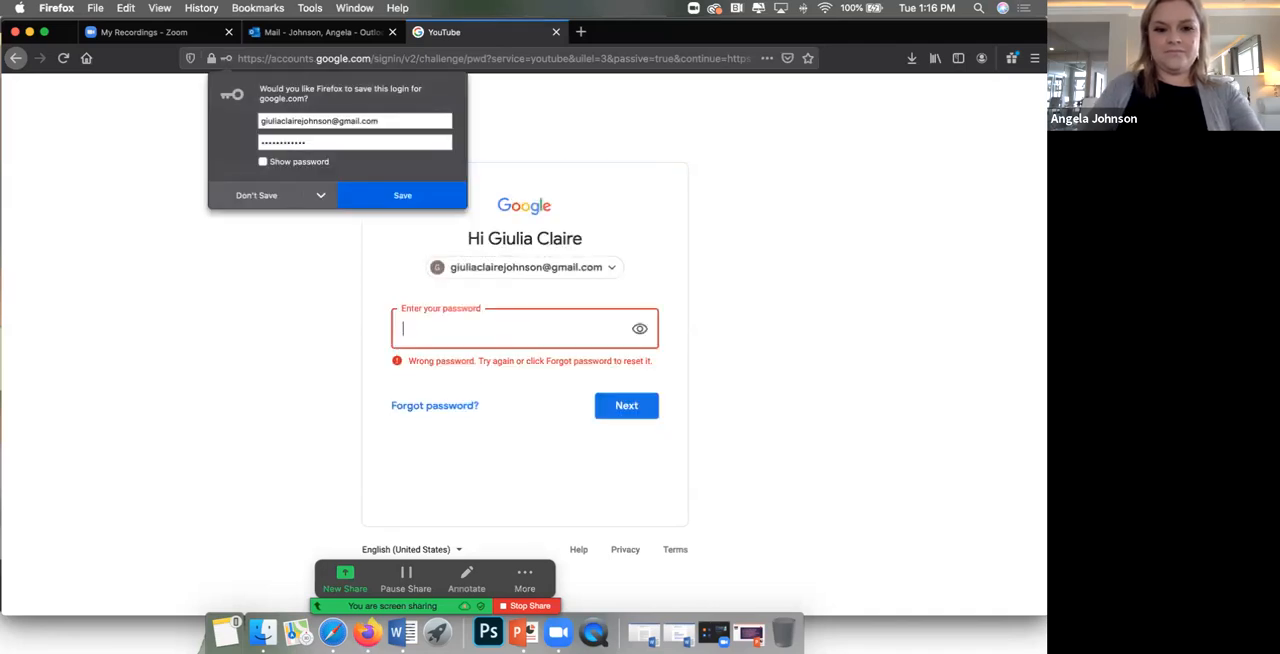
left_click(383, 231)
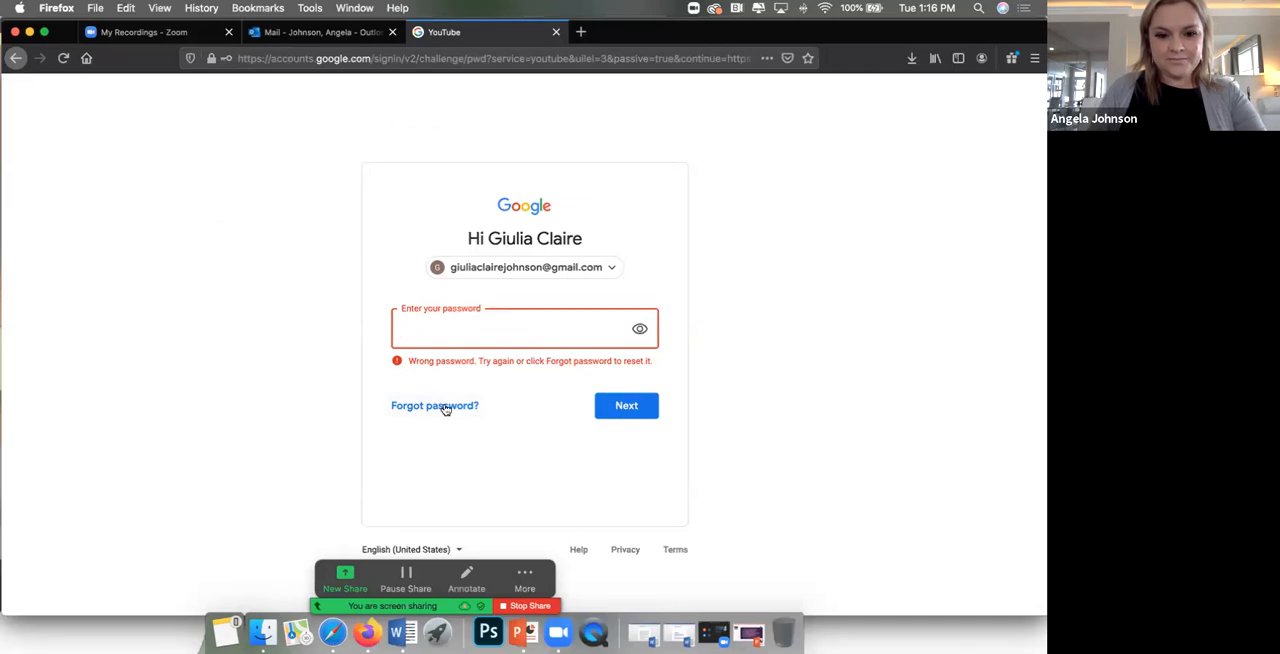
Step: Return to the account chooser and sign in to the first listed Google account with its prefilled account password
left_click(15, 60)
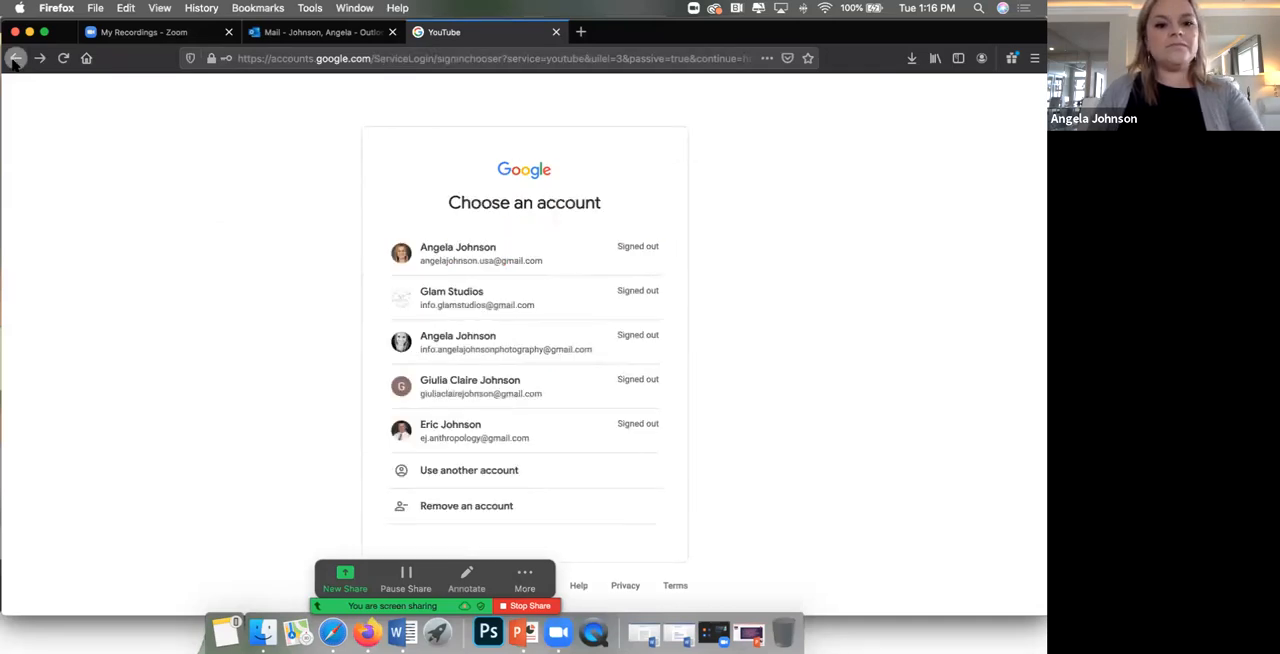
left_click(525, 263)
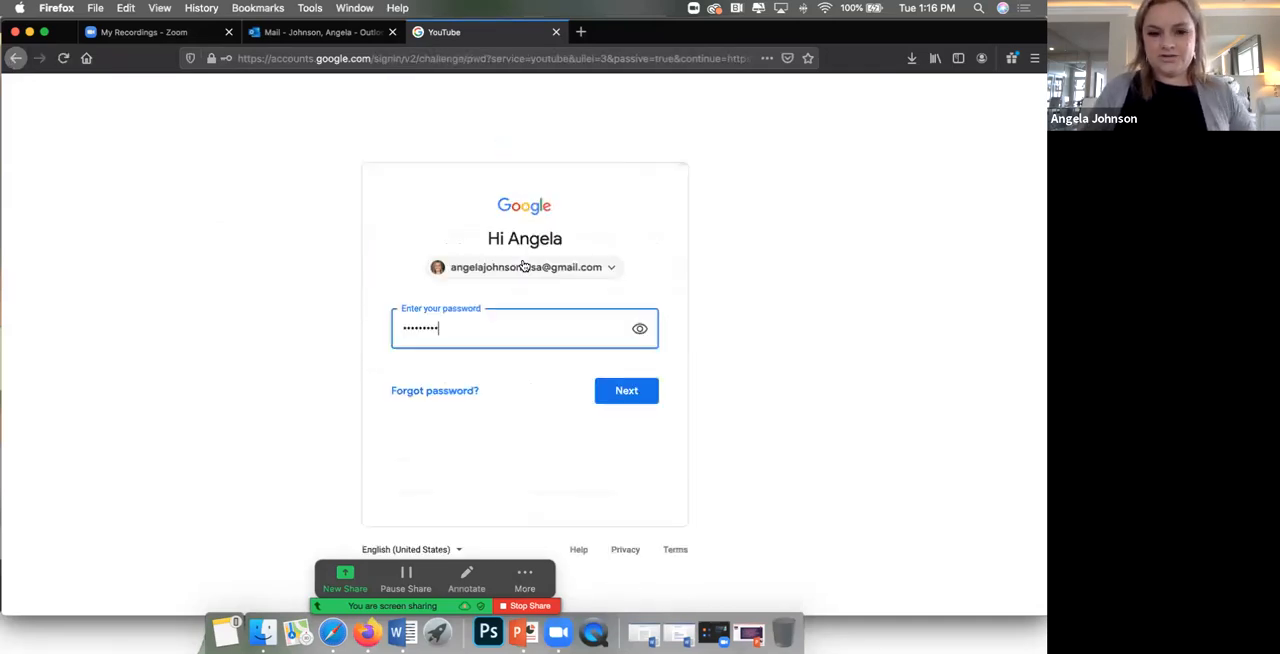
left_click(617, 395)
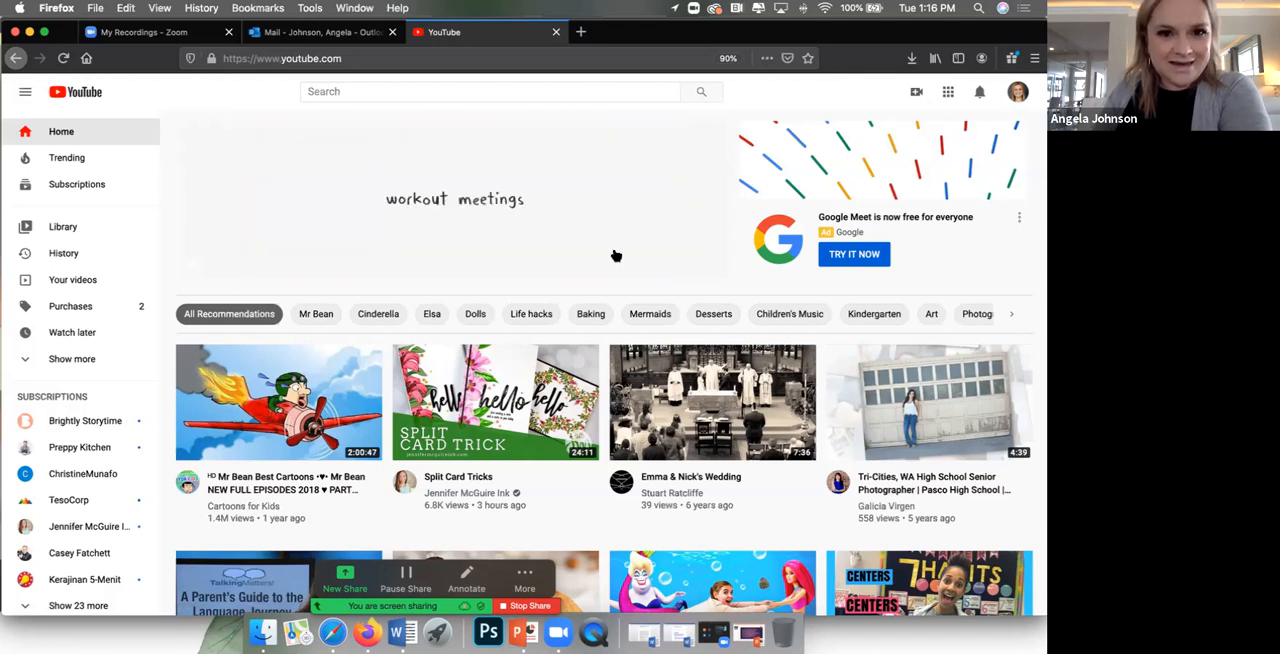
Step: Go to the signed-in account's YouTube channel, start a new video upload and open the file selection
left_click(1018, 93)
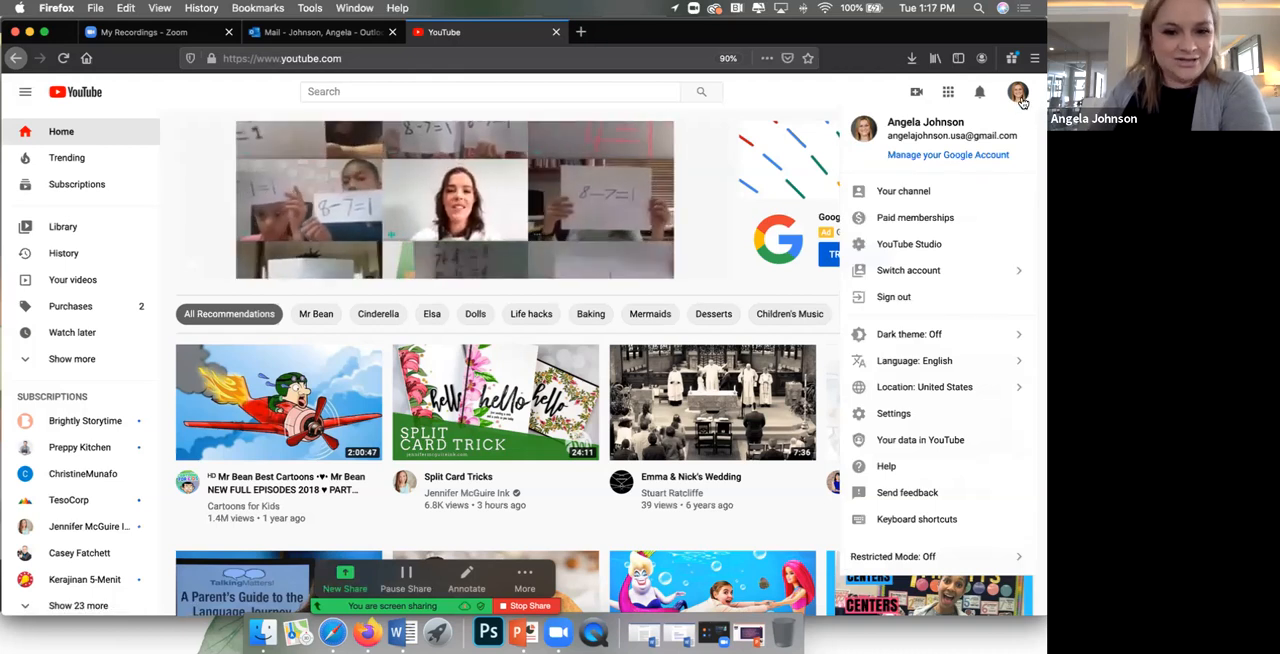
left_click(901, 192)
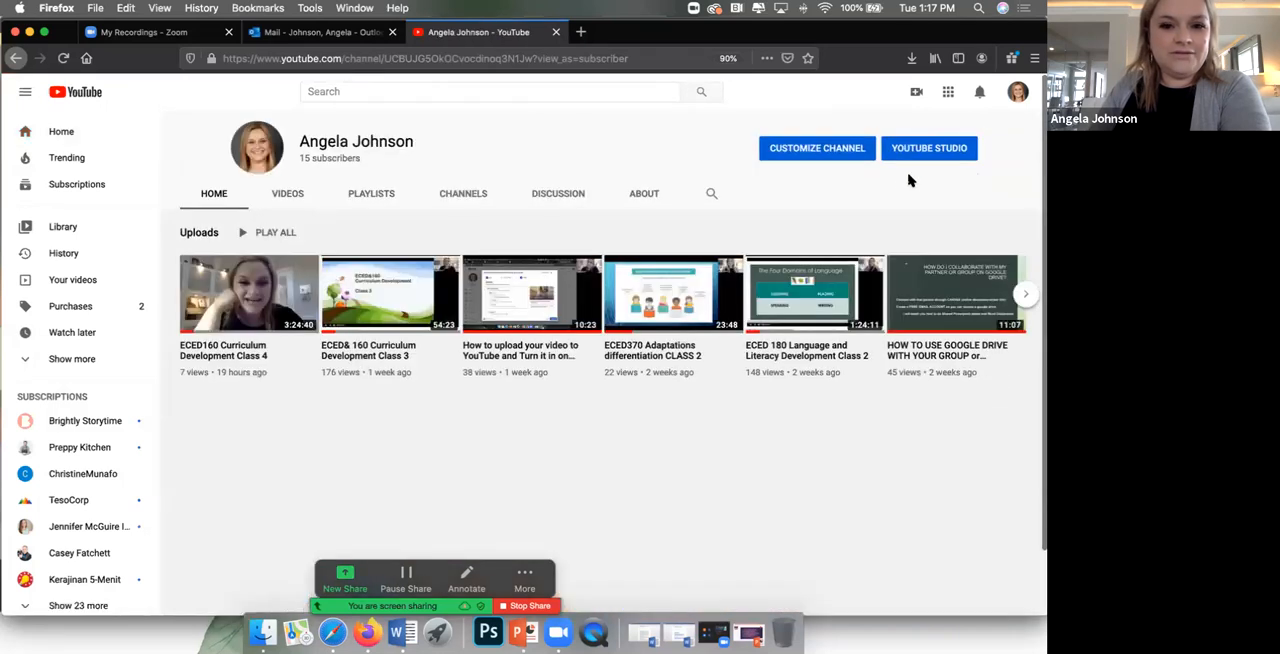
left_click(917, 94)
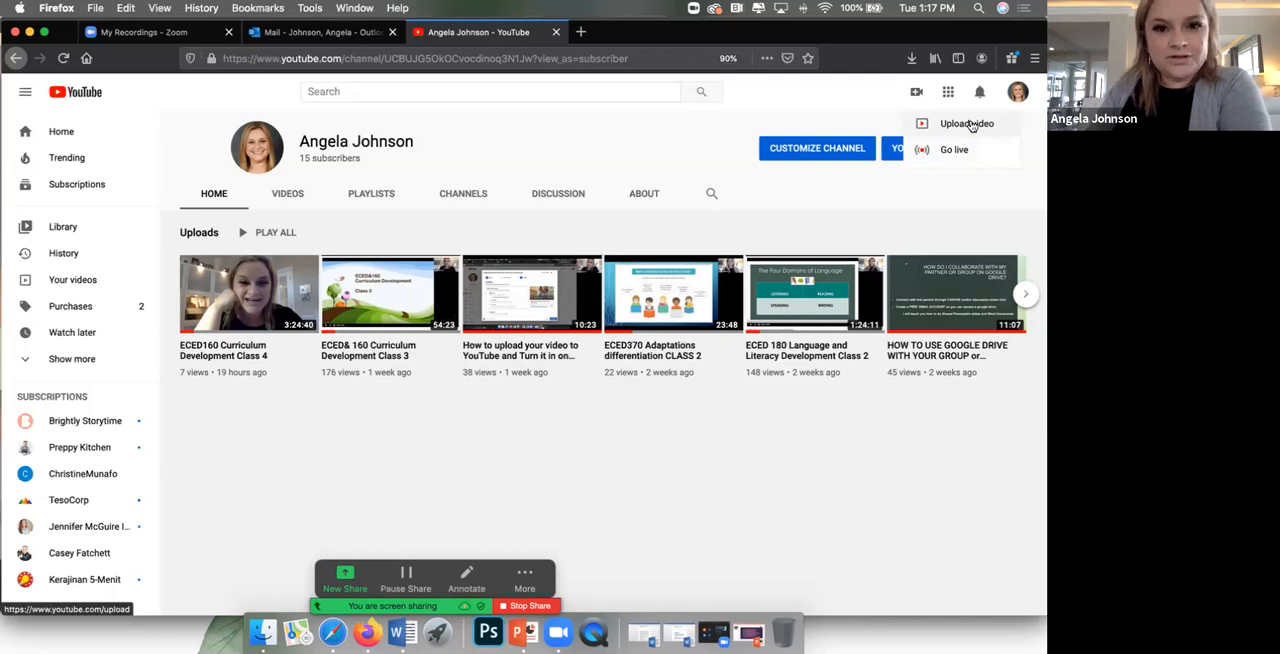
left_click(969, 125)
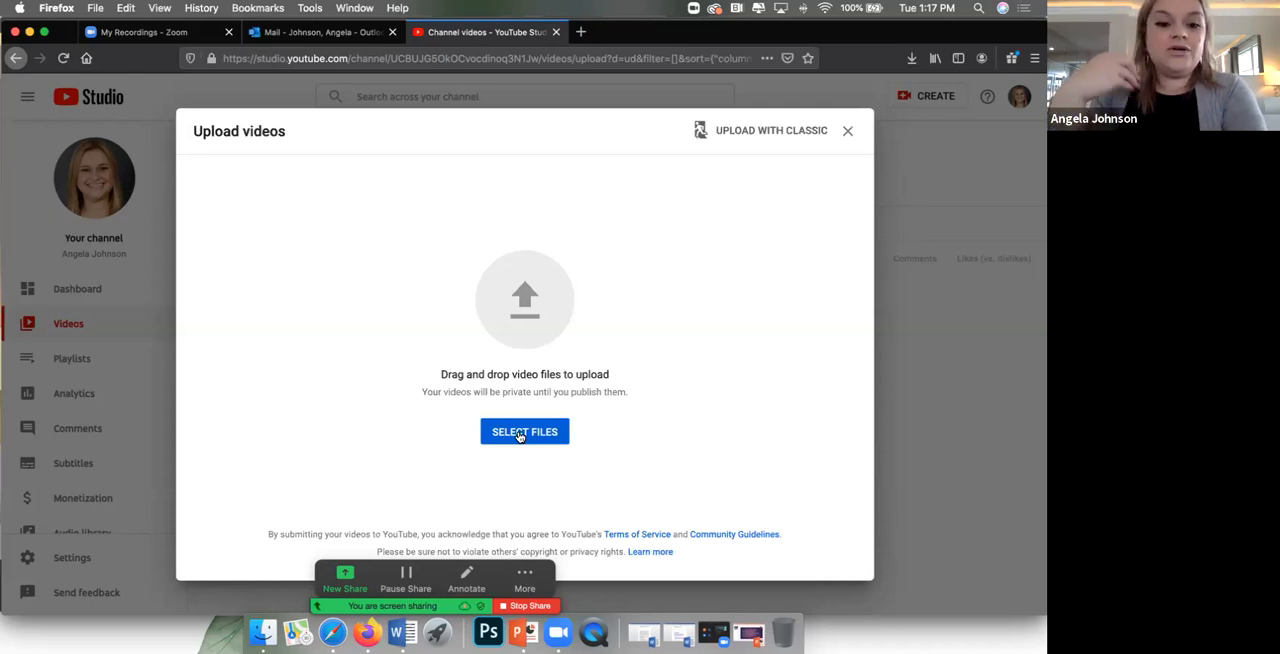
left_click(519, 436)
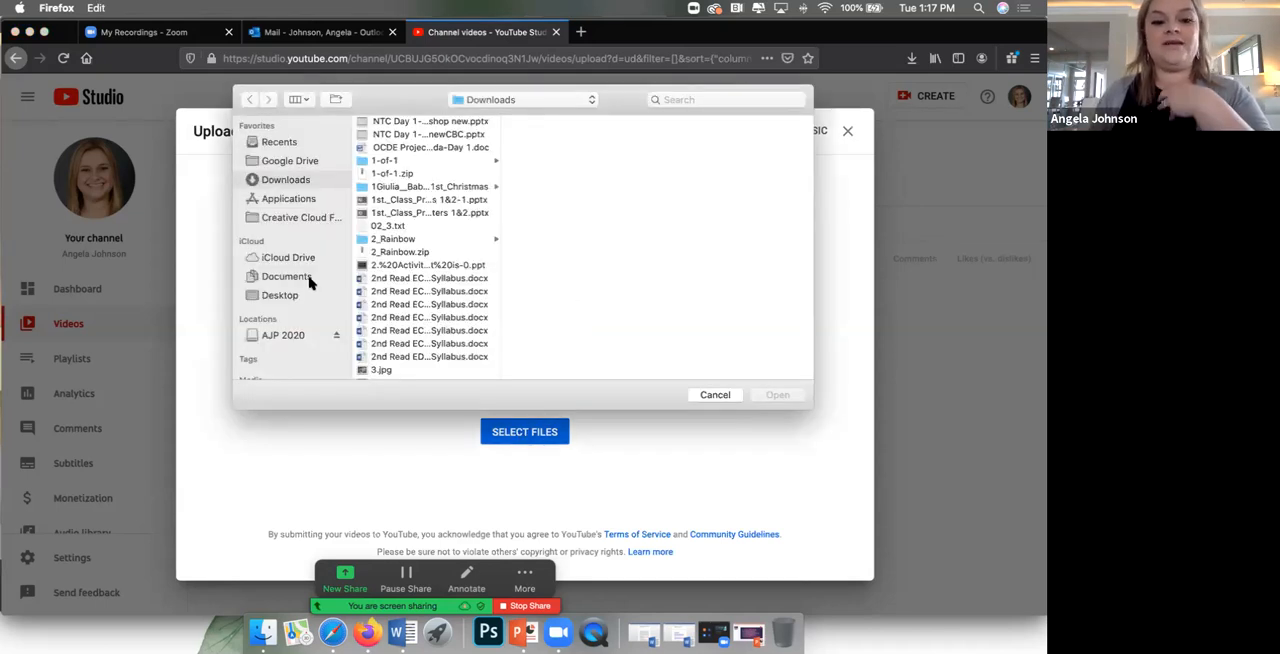
Step: Browse to the Zoom folder inside Documents
left_click(309, 278)
scroll(480, 312, "down", 5)
scroll(445, 315, "down", 5)
left_click(390, 372)
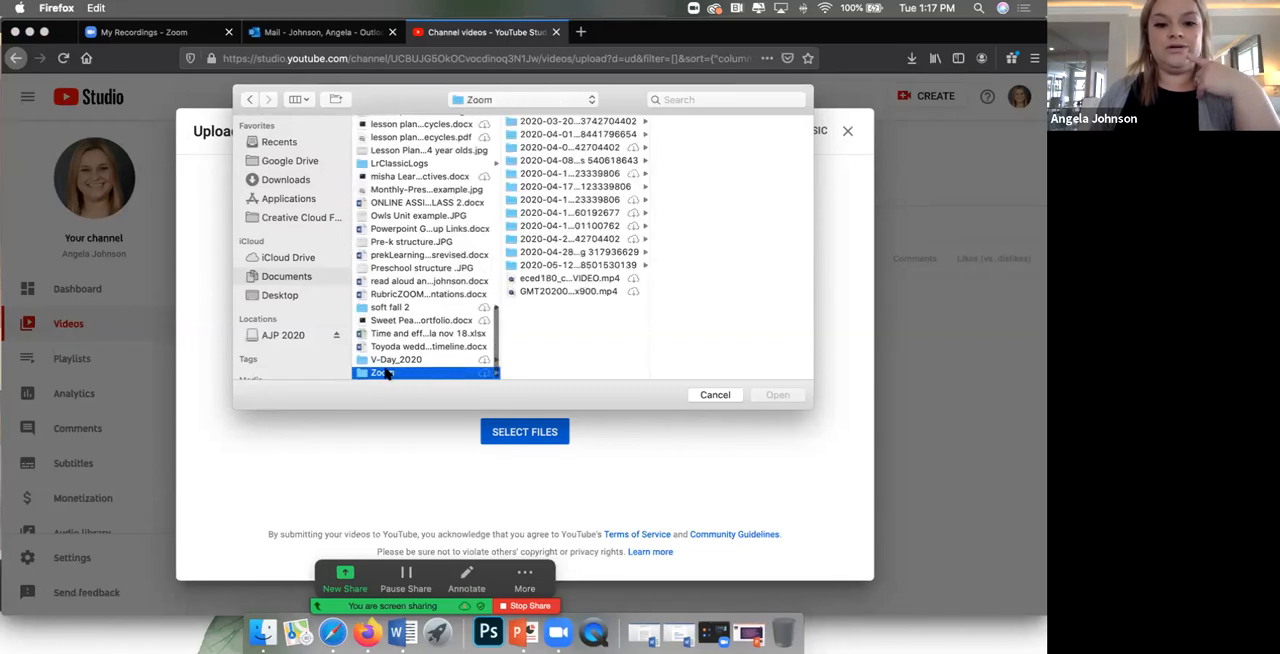
Step: Look through the dated recording folders and upload zoom_0.mp4 from the 2020-04-17 14.01.42 folder
left_click(570, 122)
left_click(568, 147)
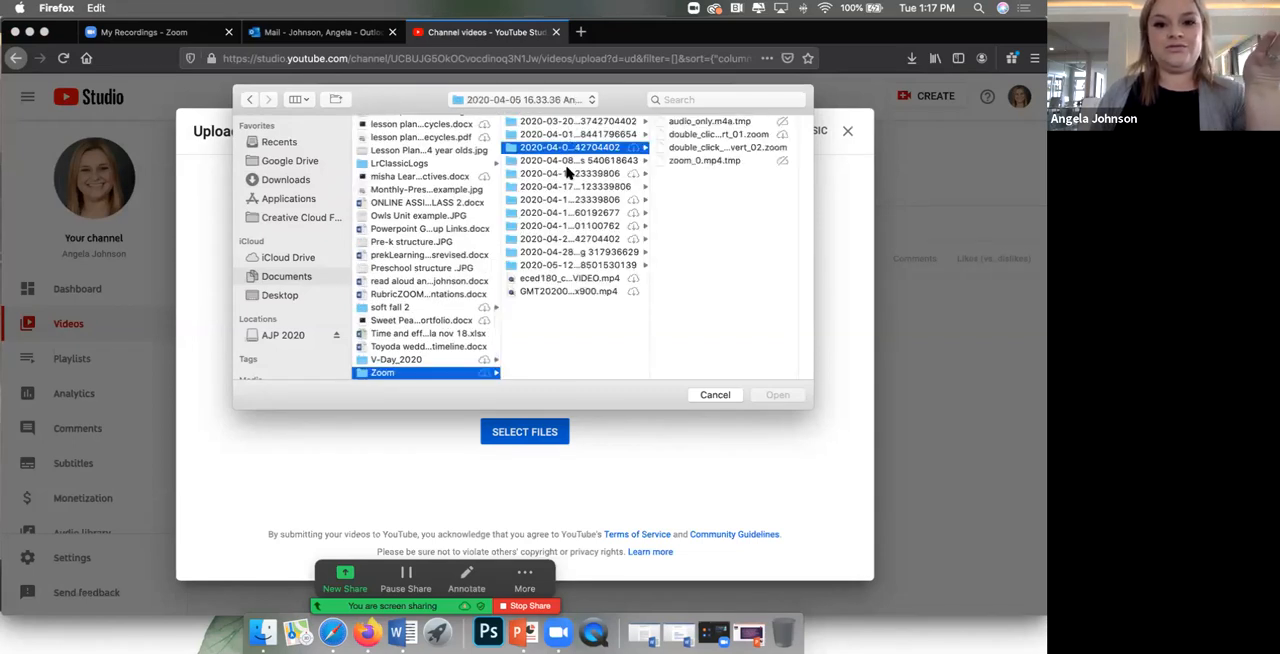
left_click(568, 173)
left_click(558, 199)
left_click(555, 212)
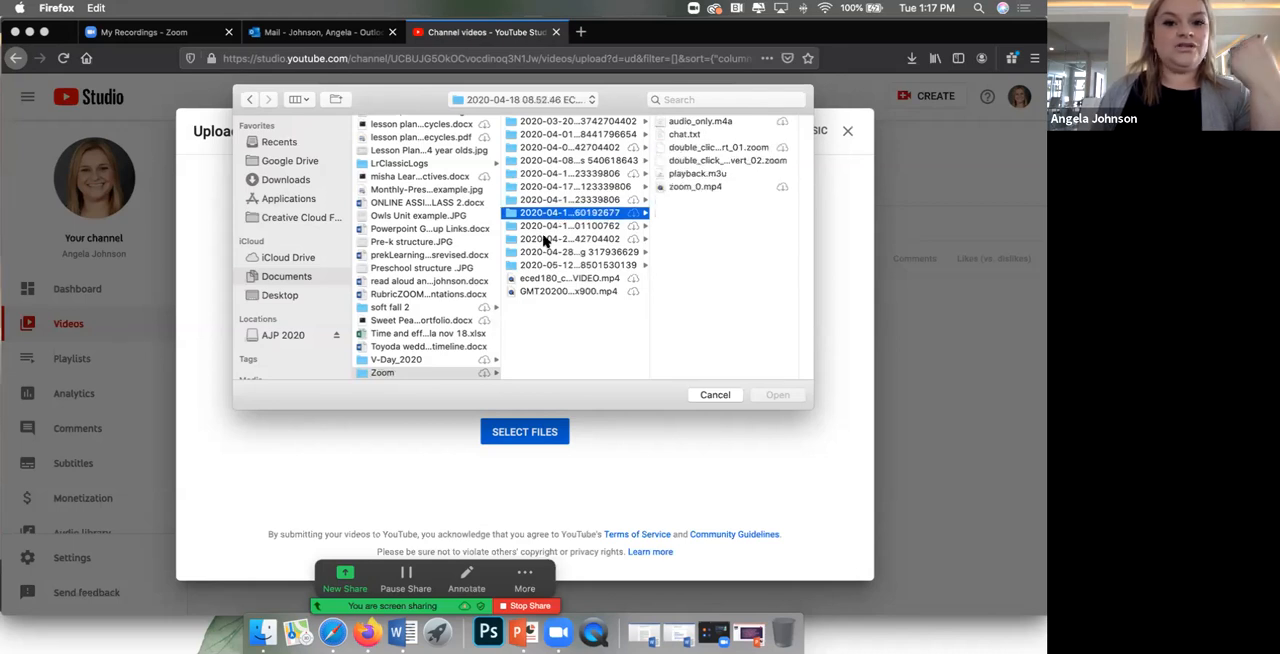
left_click(545, 240)
left_click(579, 176)
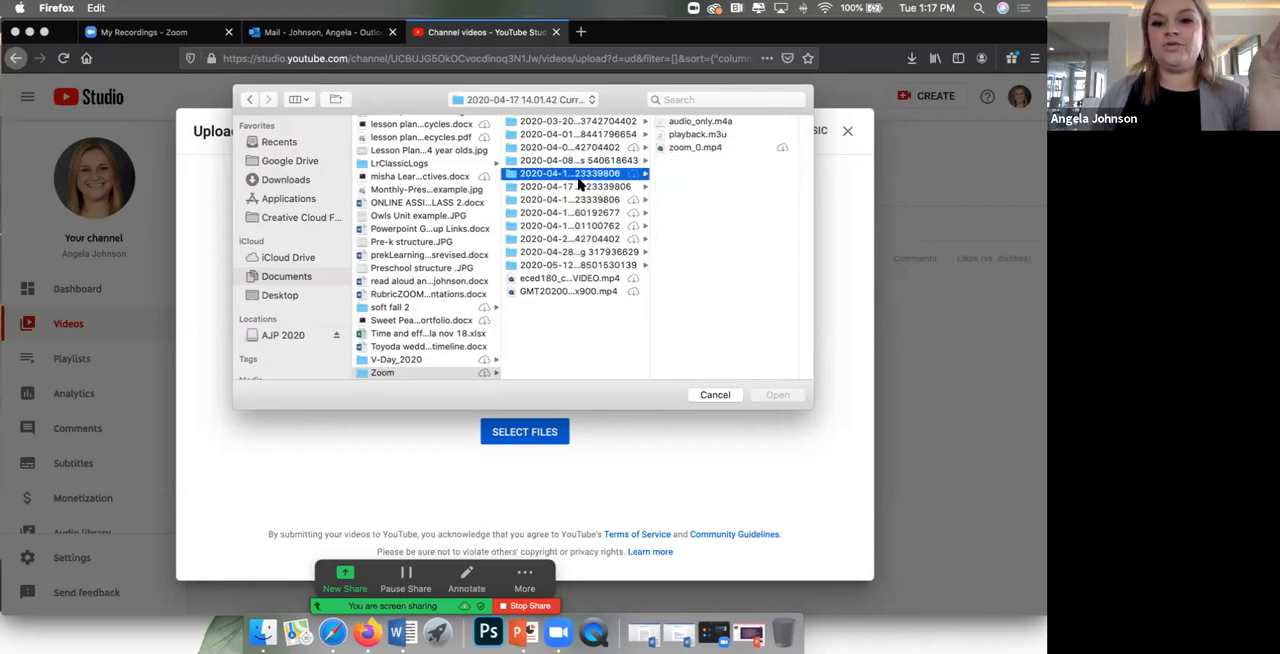
left_click(718, 148)
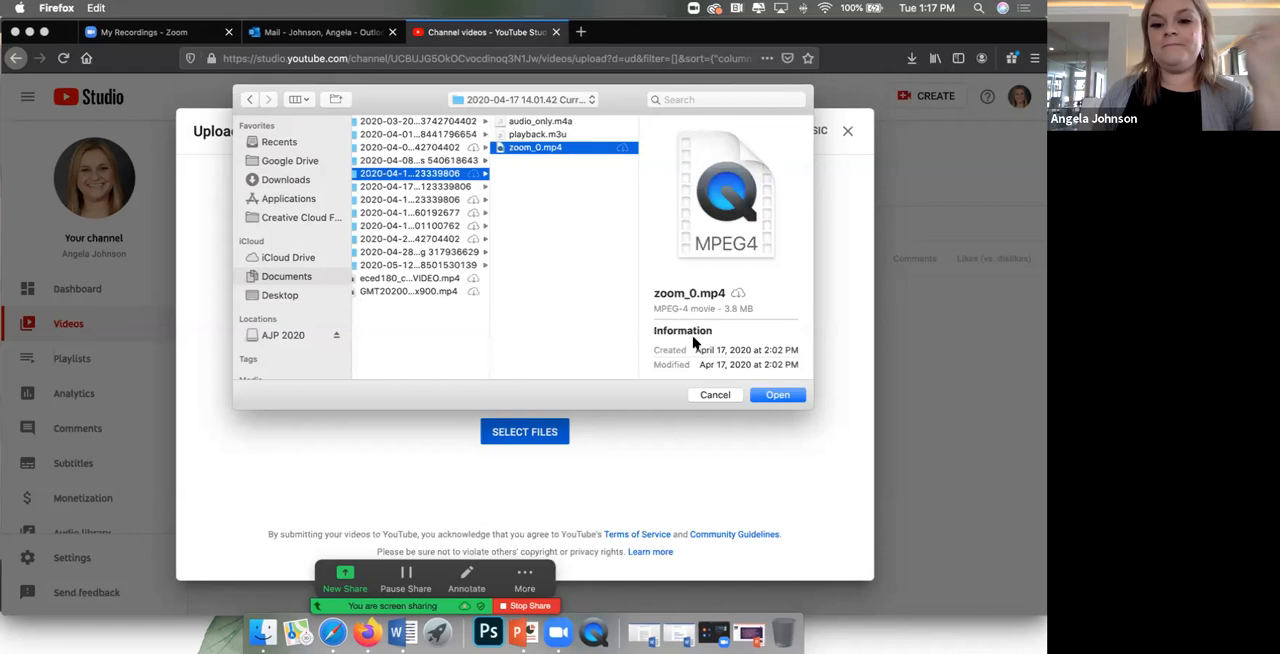
left_click(772, 395)
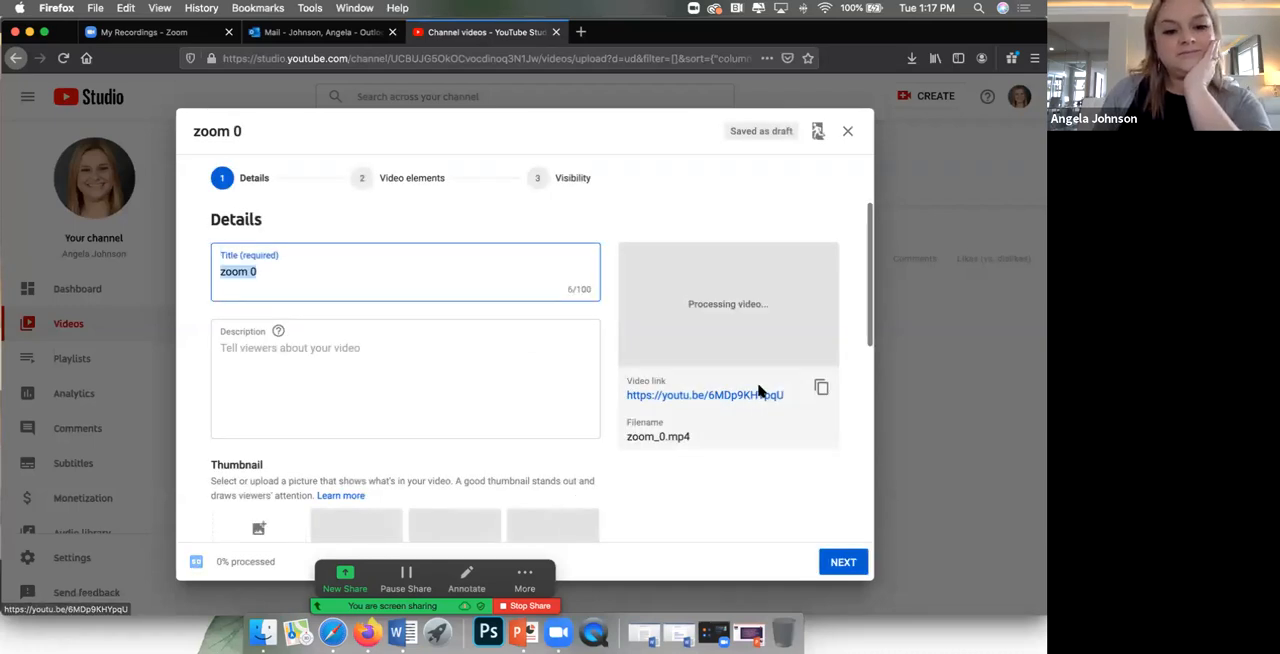
Step: Review the upload's details form from the title down to the audience question
scroll(448, 477, "down", 2)
scroll(449, 477, "down", 2)
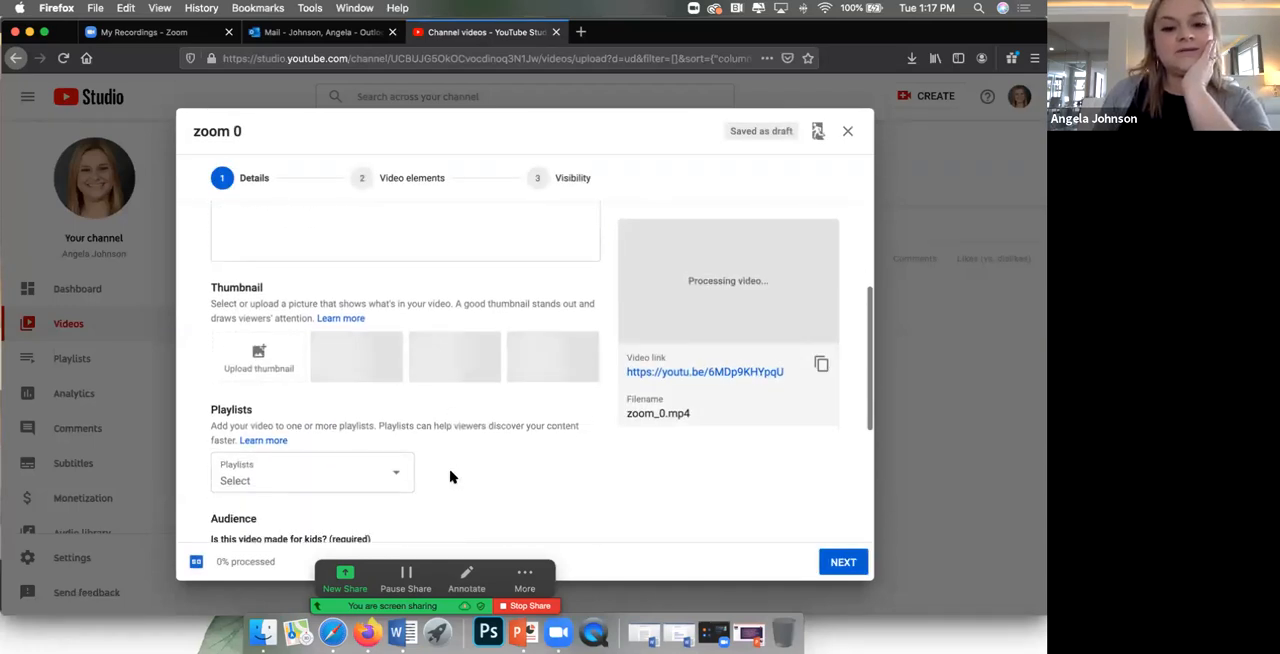
scroll(454, 475, "down", 3)
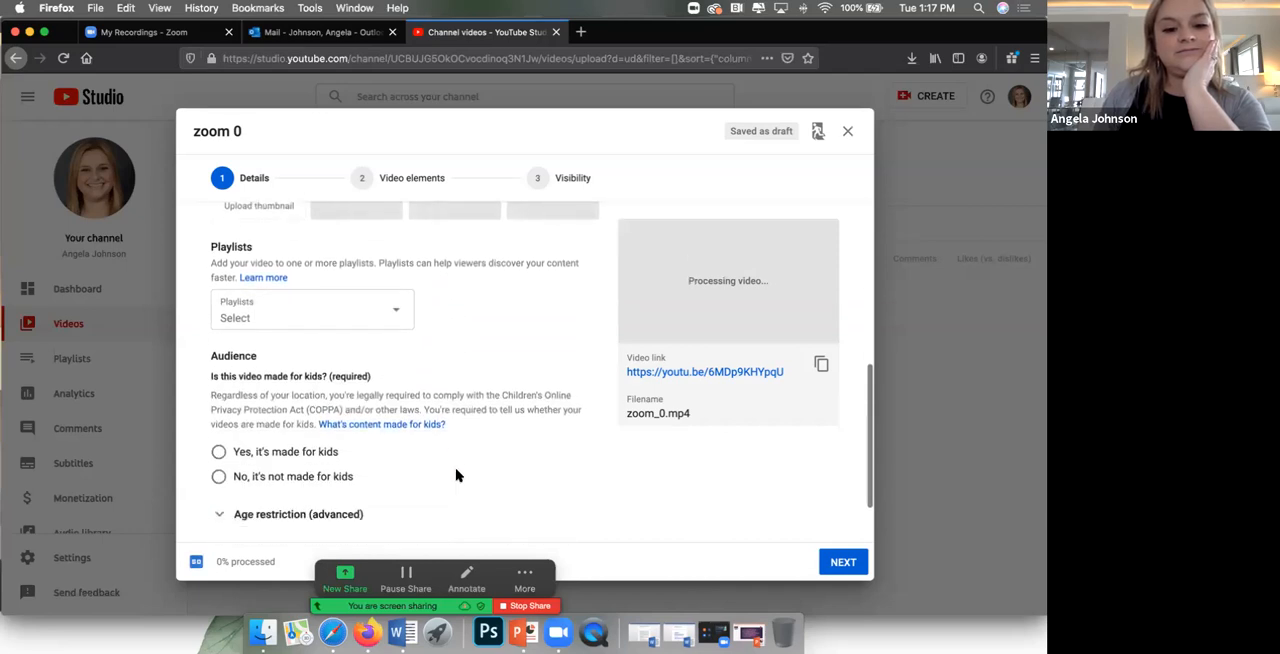
scroll(456, 474, "up", 4)
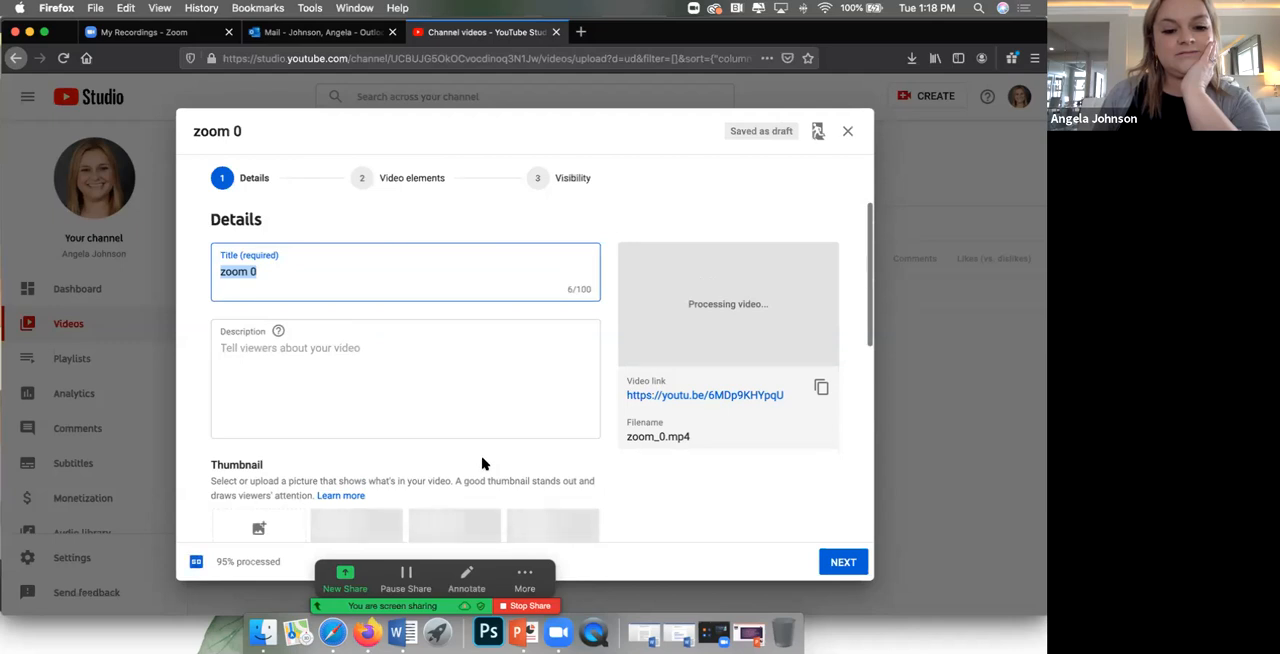
scroll(480, 463, "down", 2)
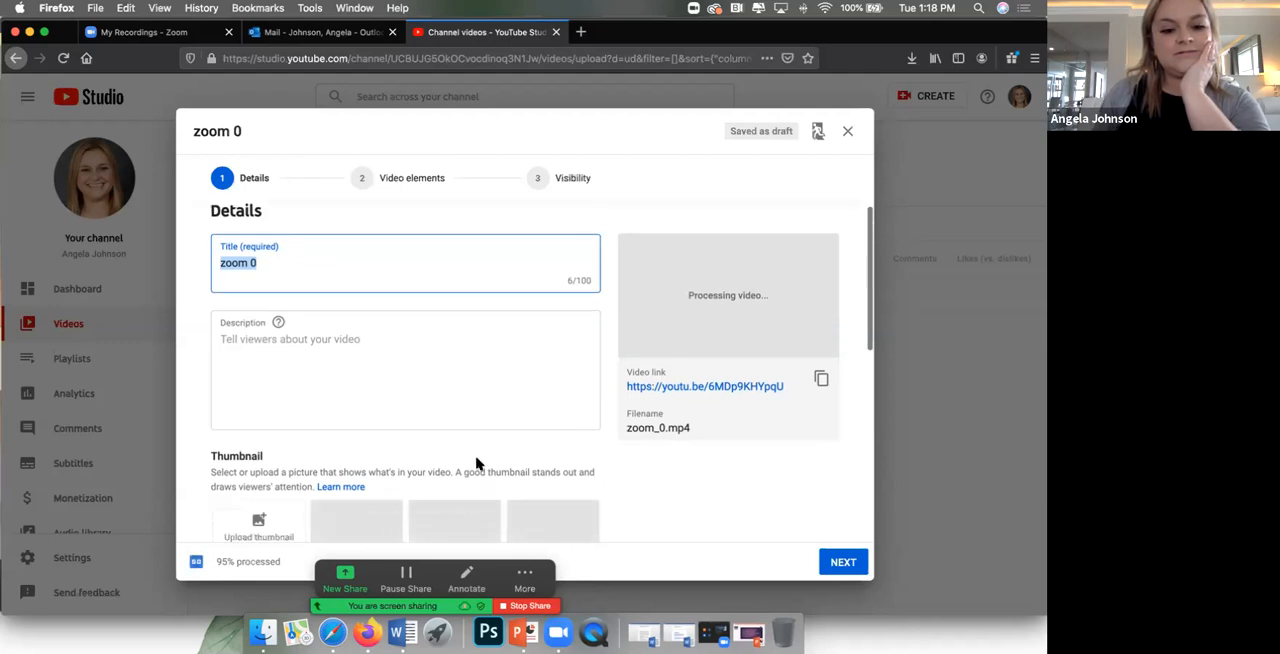
scroll(477, 460, "up", 2)
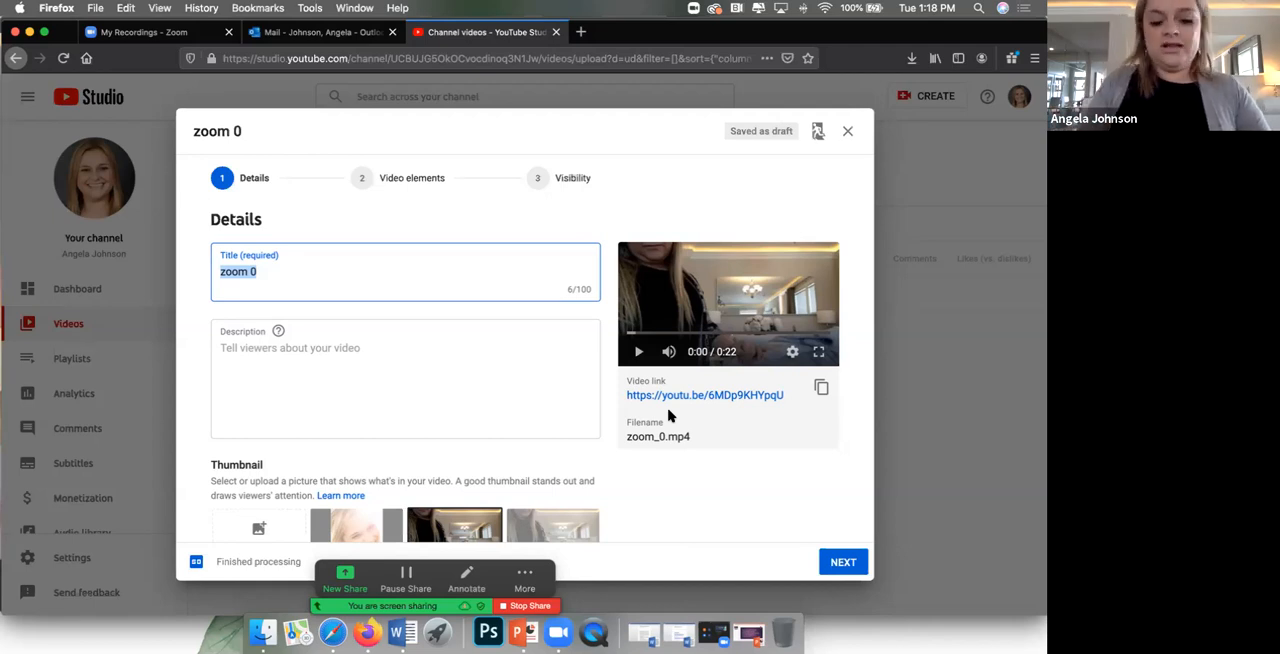
Step: Replace the video's title with "Test Video"
type("Tes")
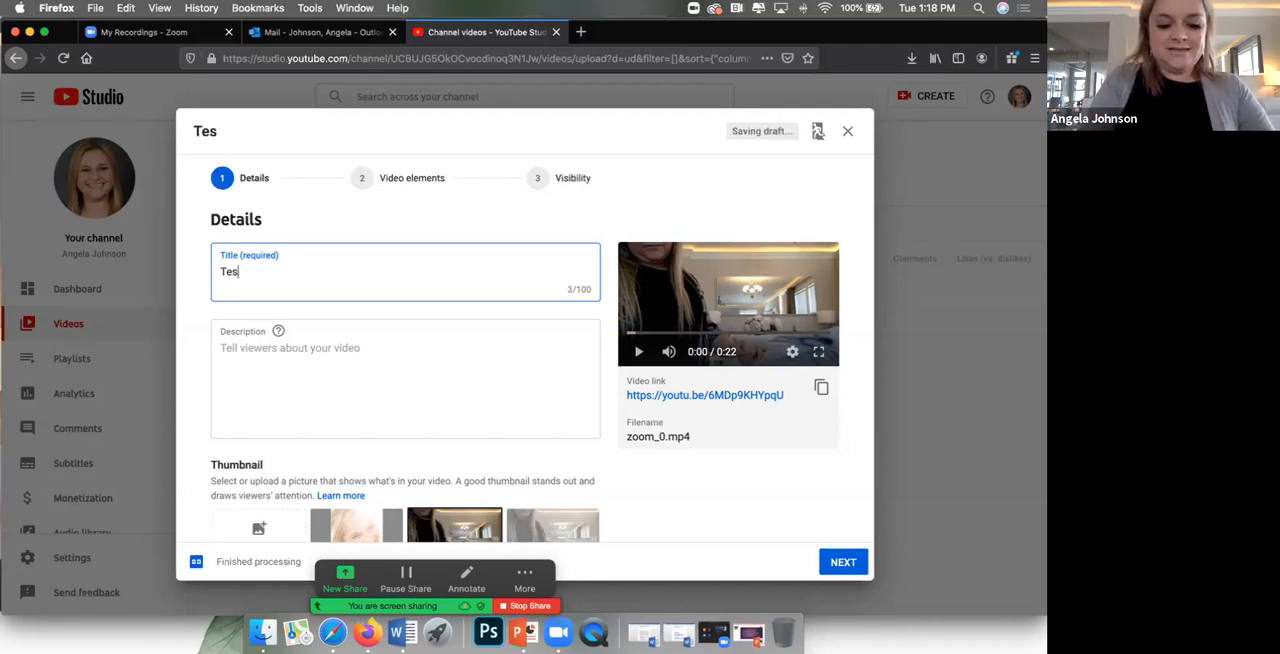
type("t Viudo")
key("BackSpace")
key("BackSpace")
key("BackSpace")
type("deo")
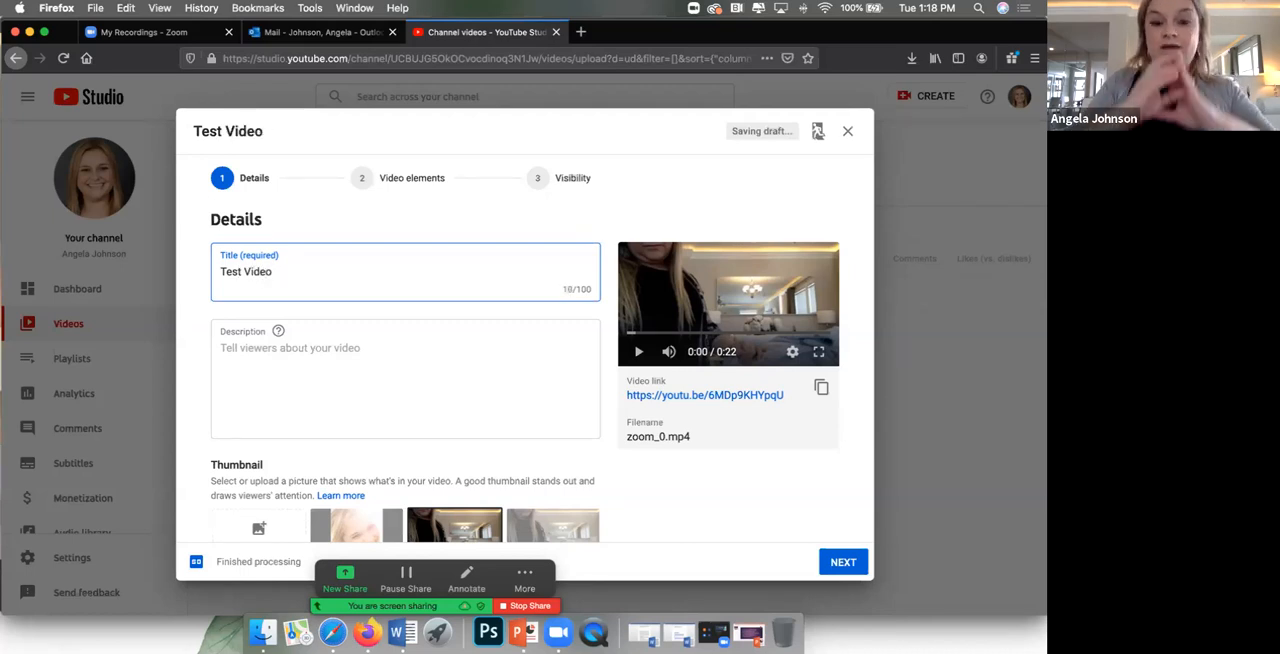
Step: Enter the description "This video is about_____....." and choose the first suggested thumbnail for the video
left_click(465, 402)
type("This video ")
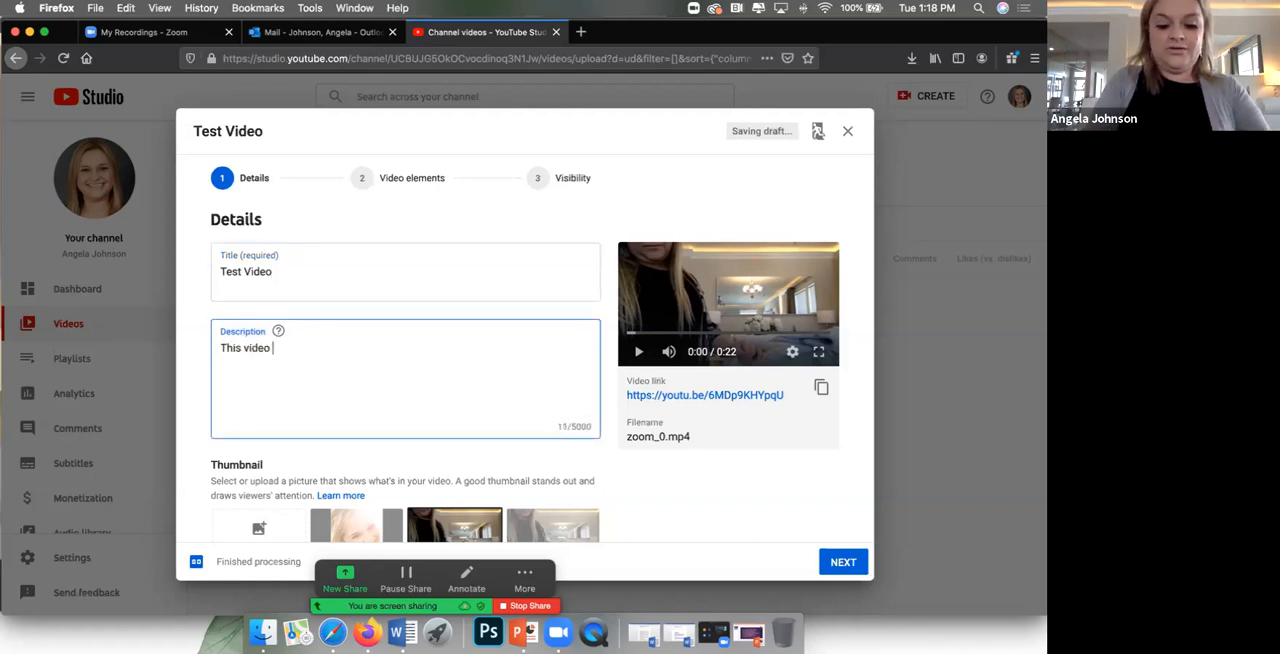
type("is about_____")
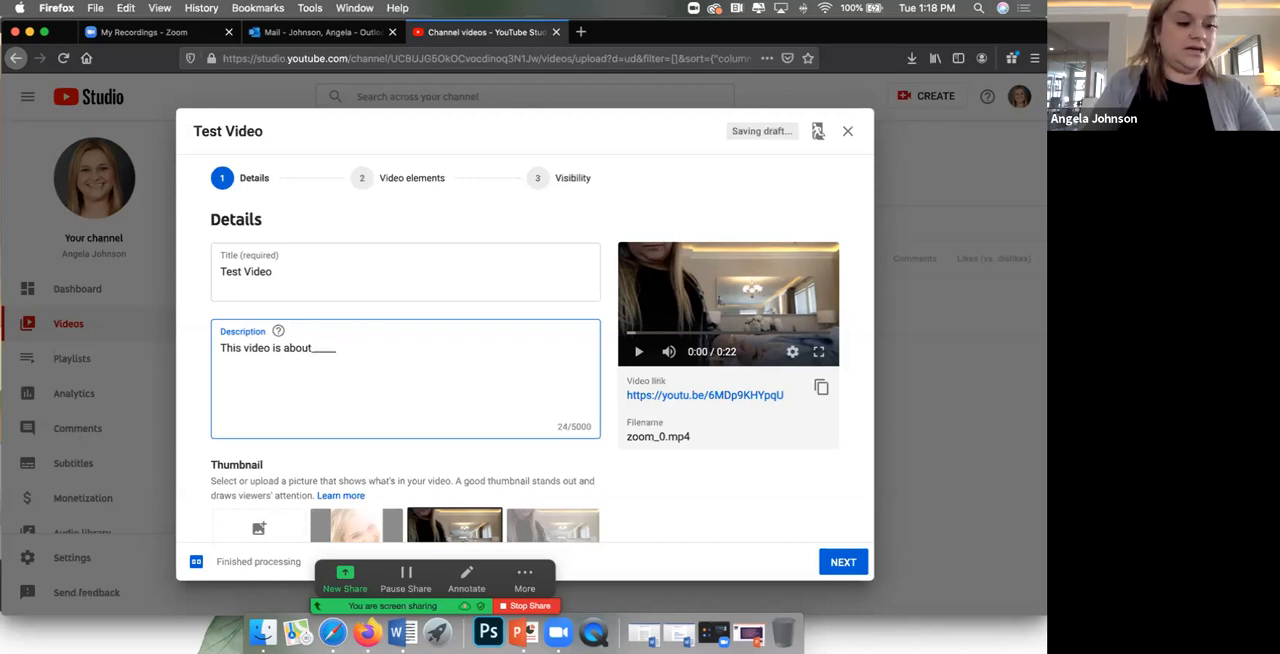
type(".....")
key("Tab")
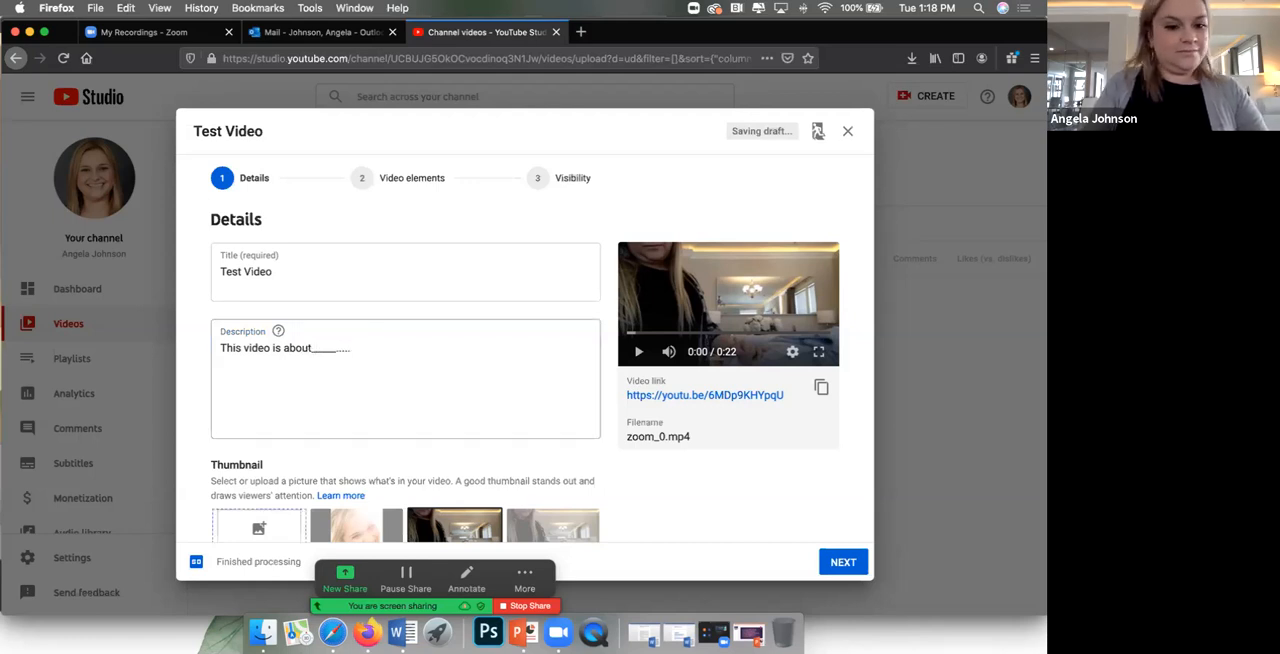
left_click(405, 356)
scroll(414, 371, "down", 2)
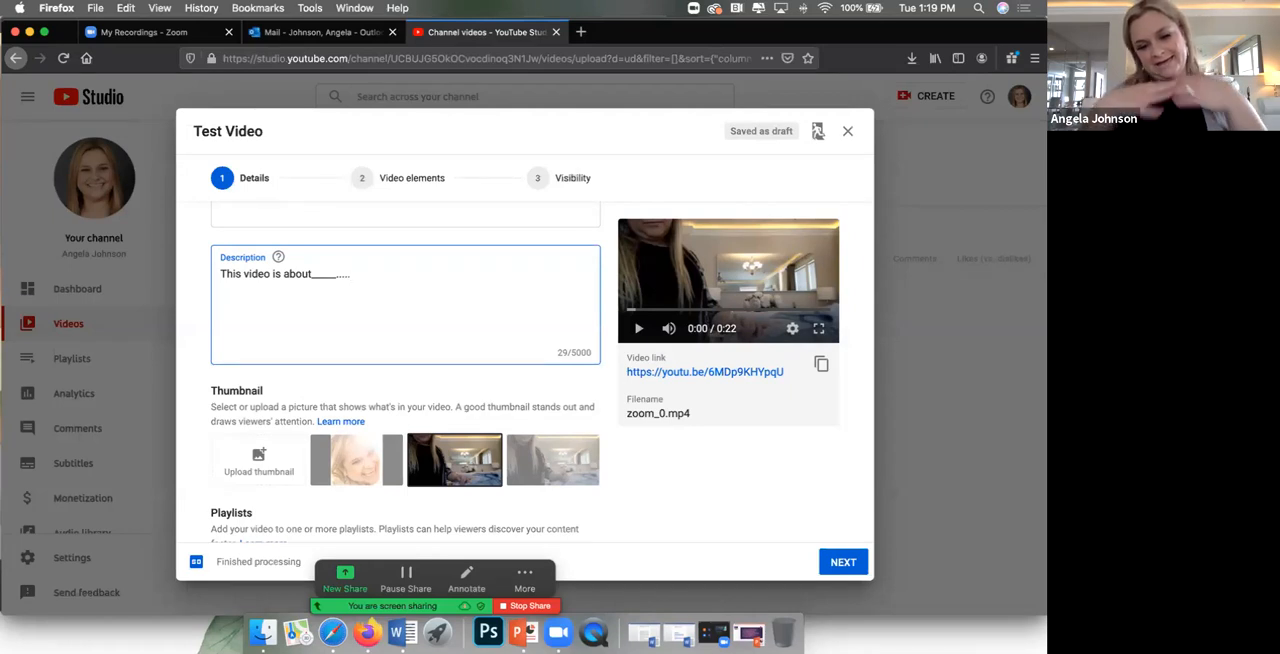
left_click(359, 462)
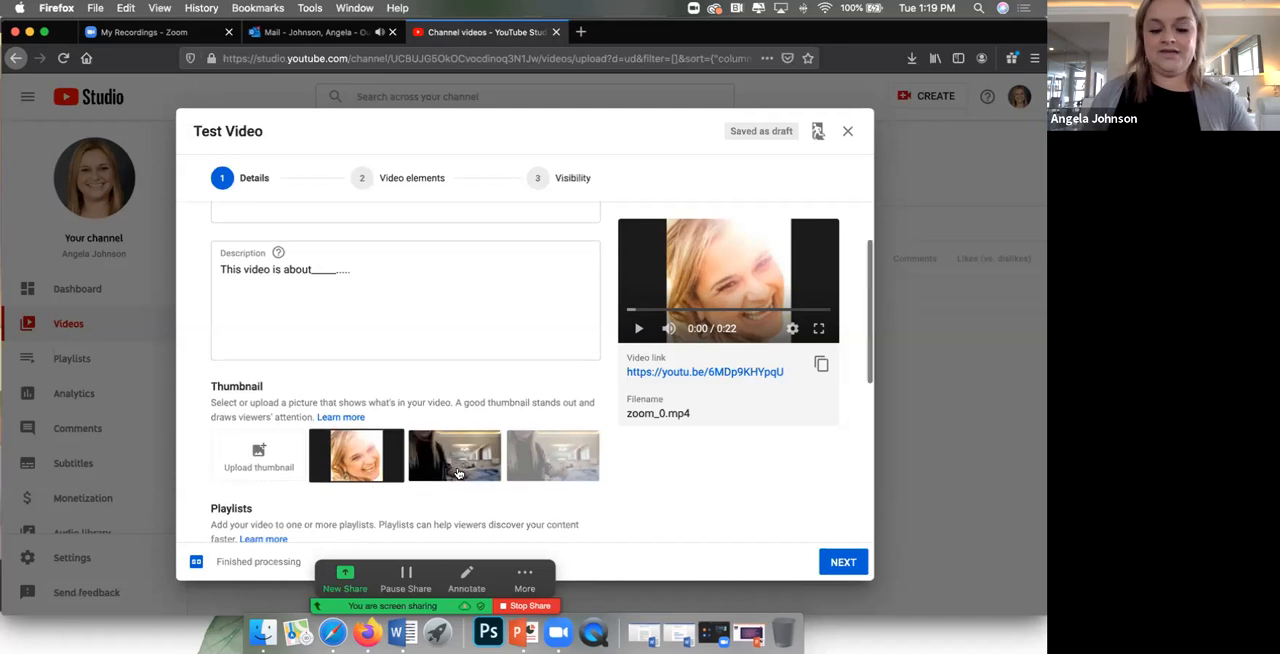
scroll(505, 463, "down", 2)
scroll(506, 470, "down", 3)
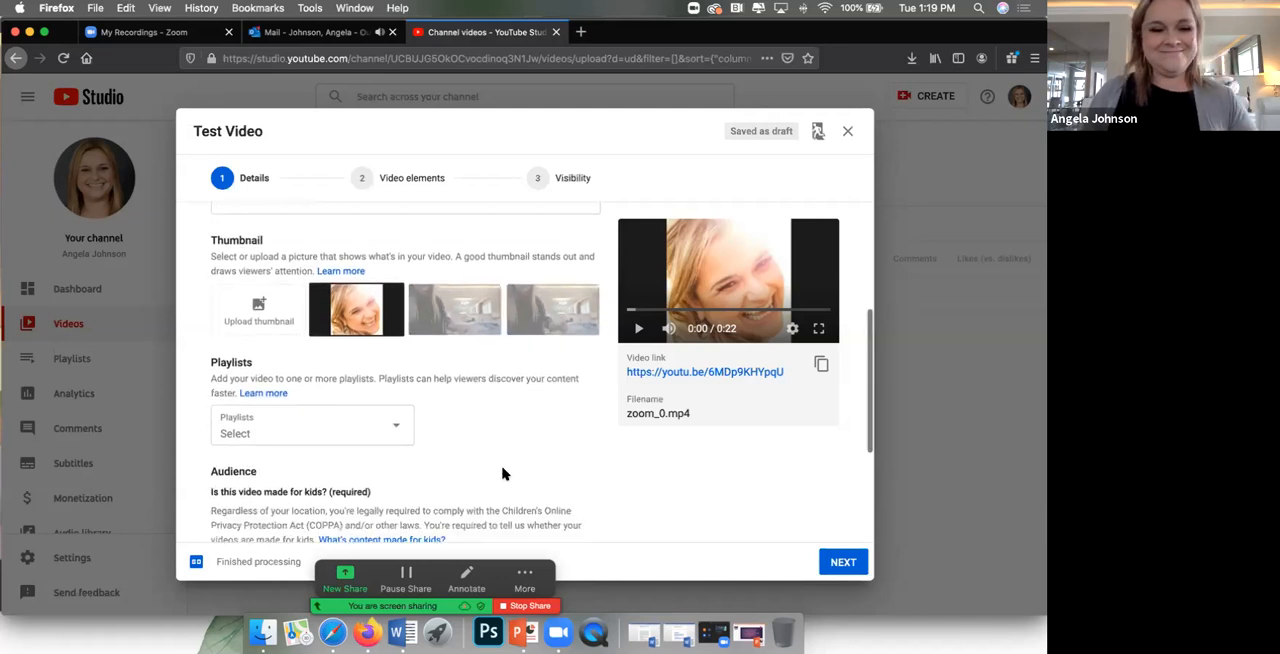
left_click(397, 404)
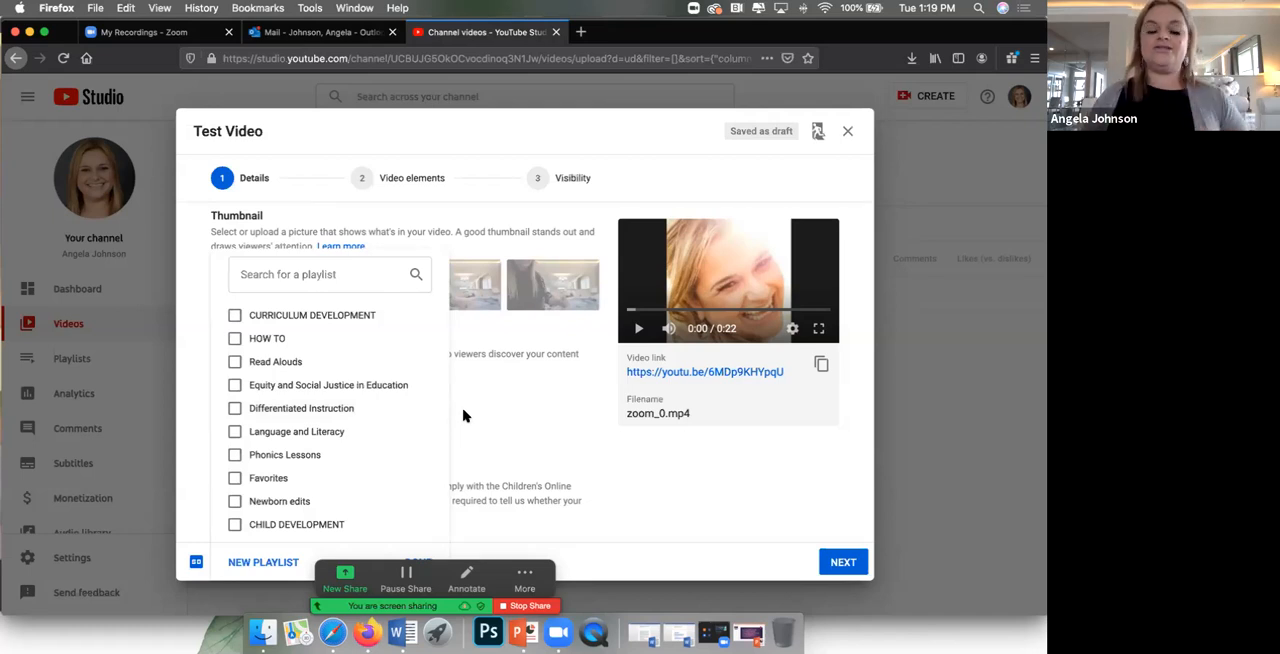
left_click(265, 566)
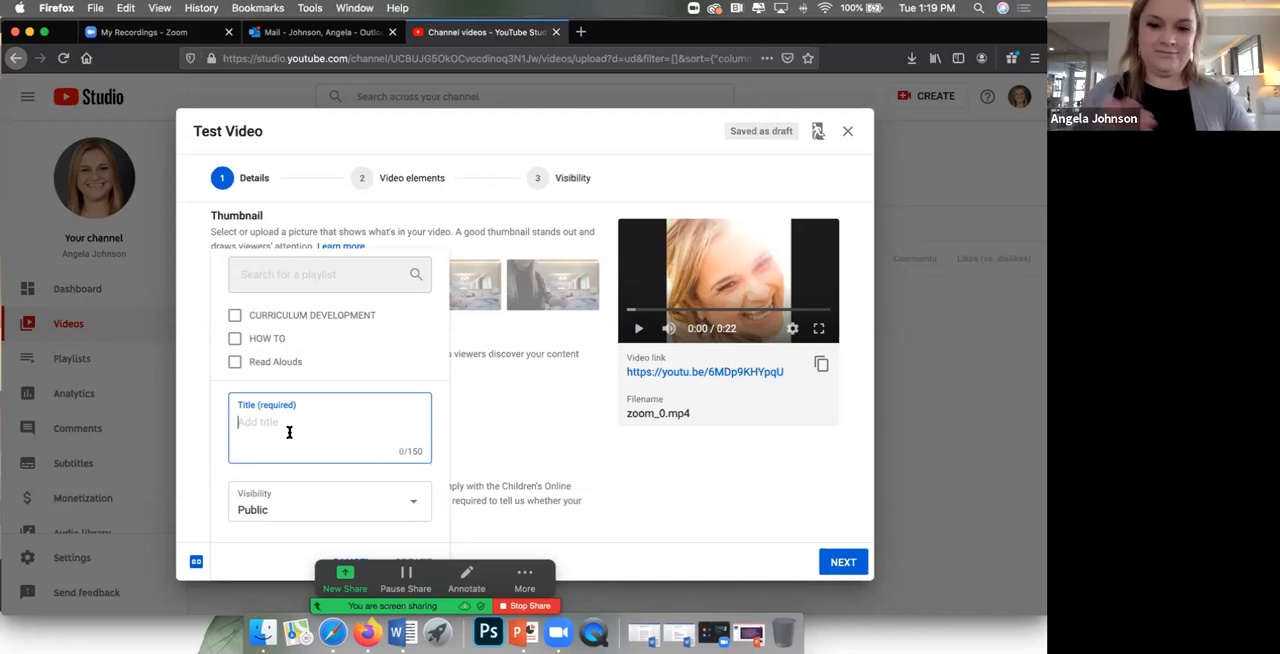
double_click(235, 341)
left_click(234, 341)
double_click(234, 341)
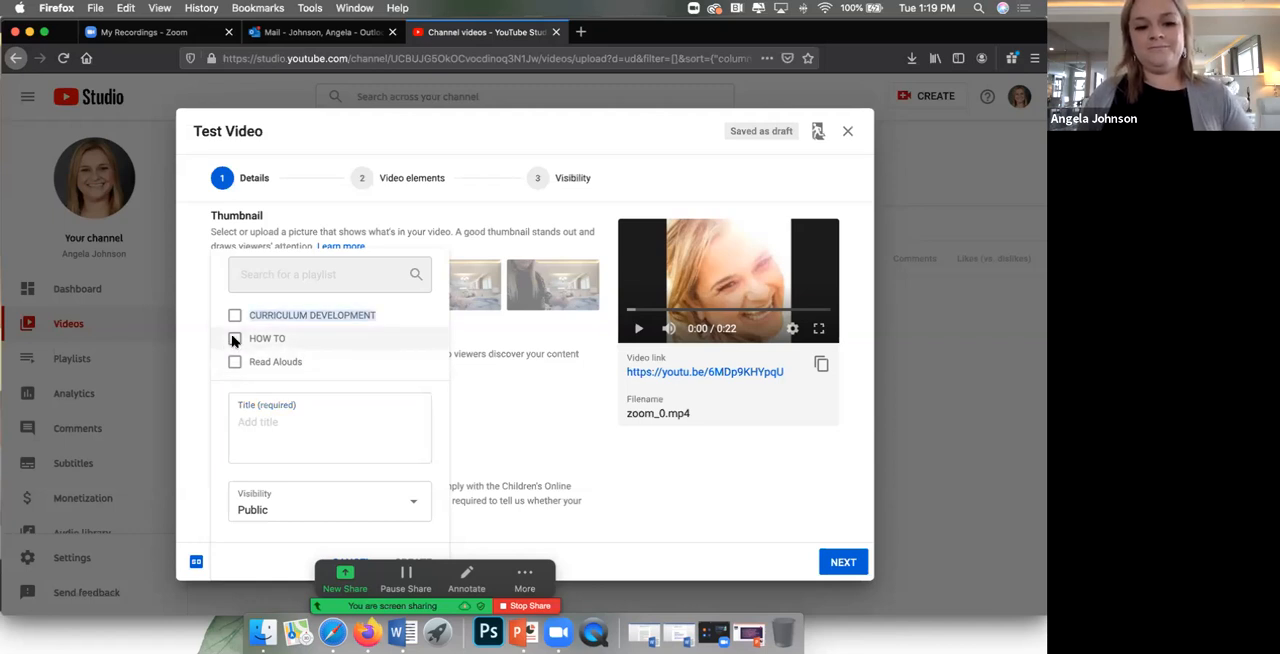
double_click(234, 341)
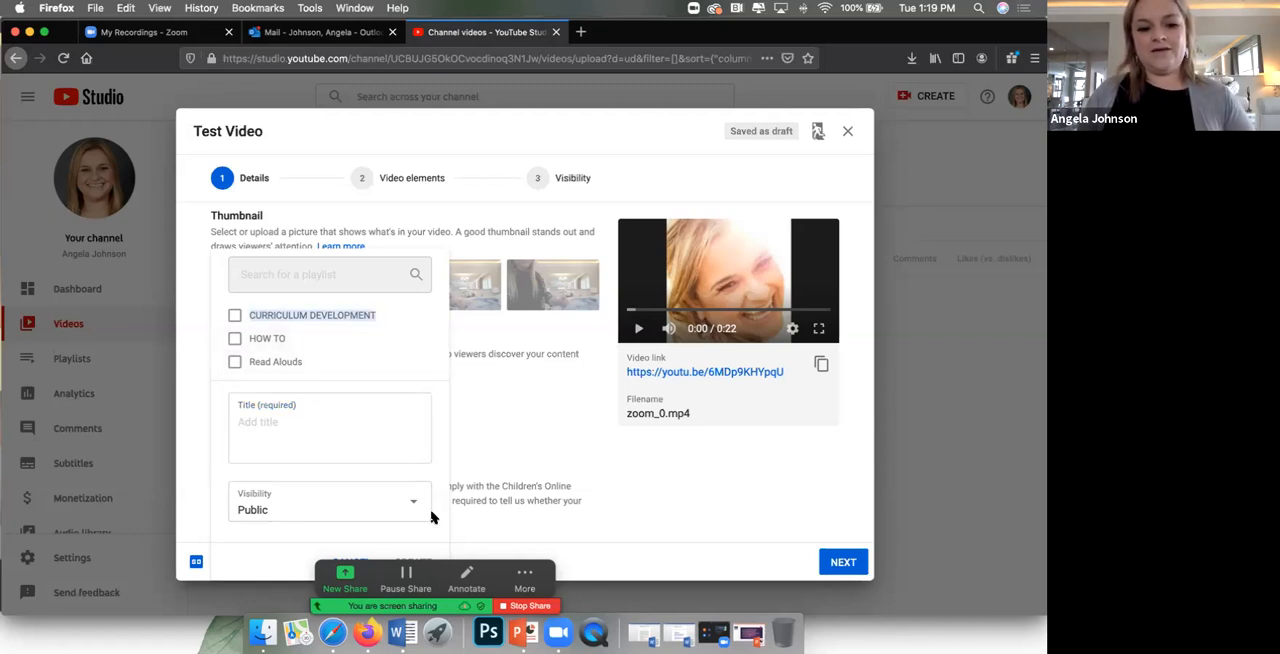
left_click(340, 428)
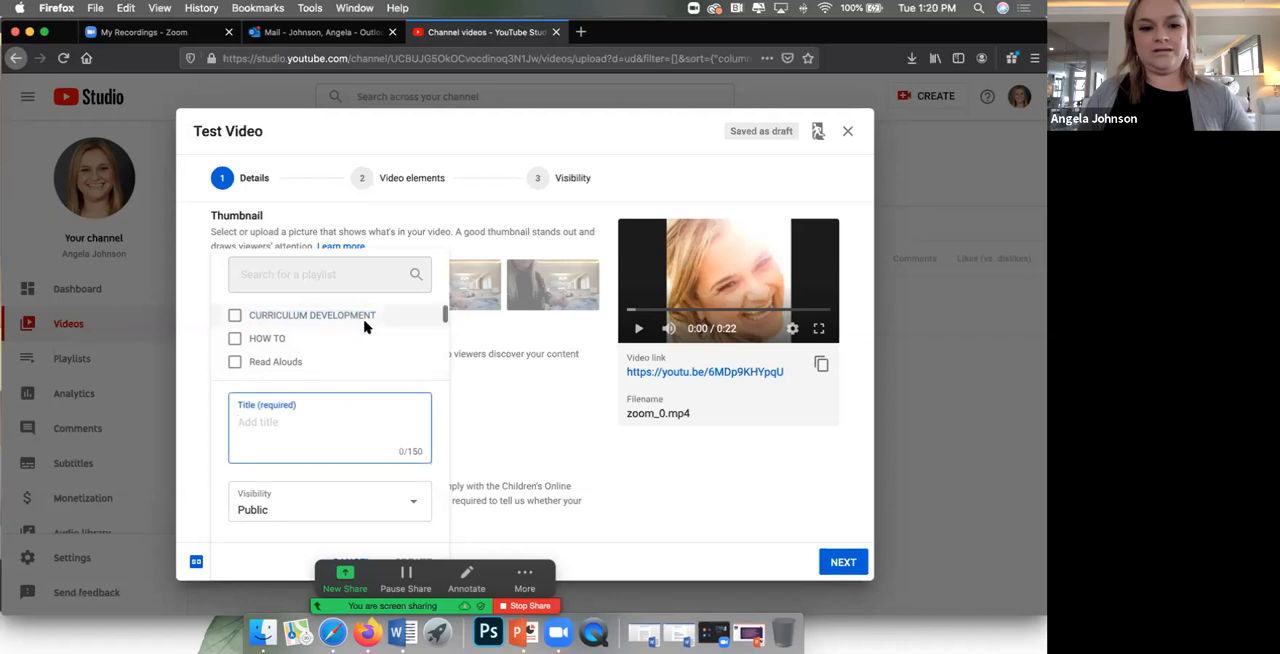
left_click(370, 284)
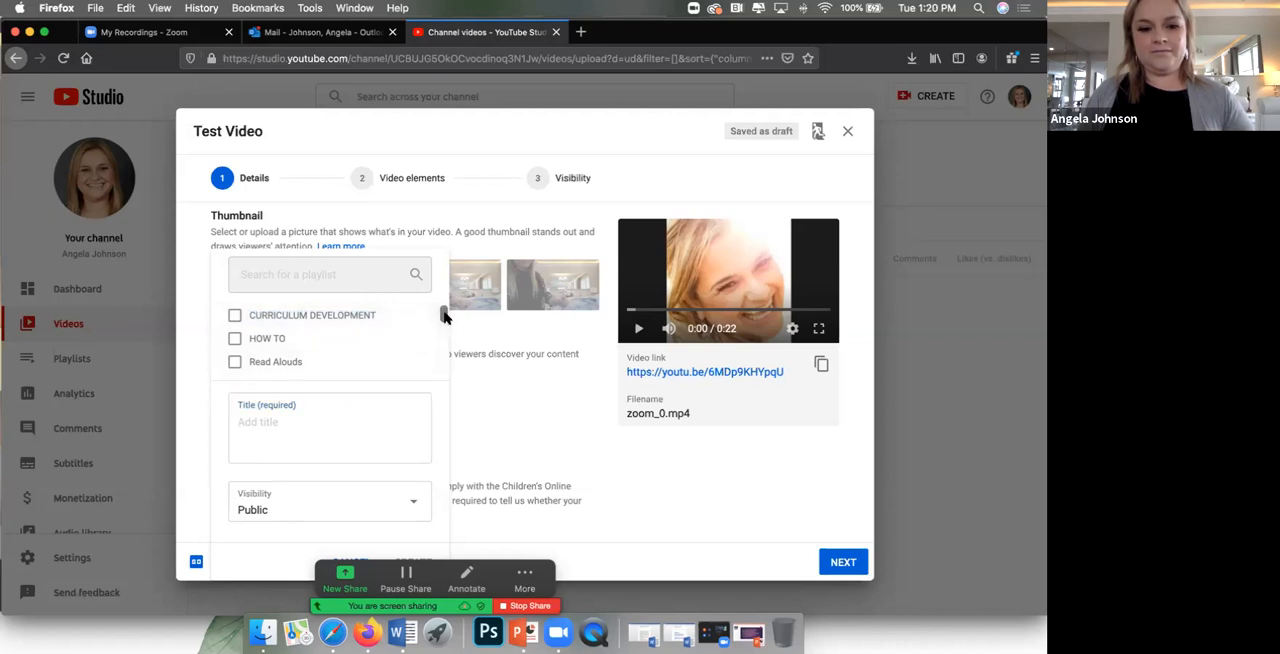
left_click_drag(438, 328, 437, 363)
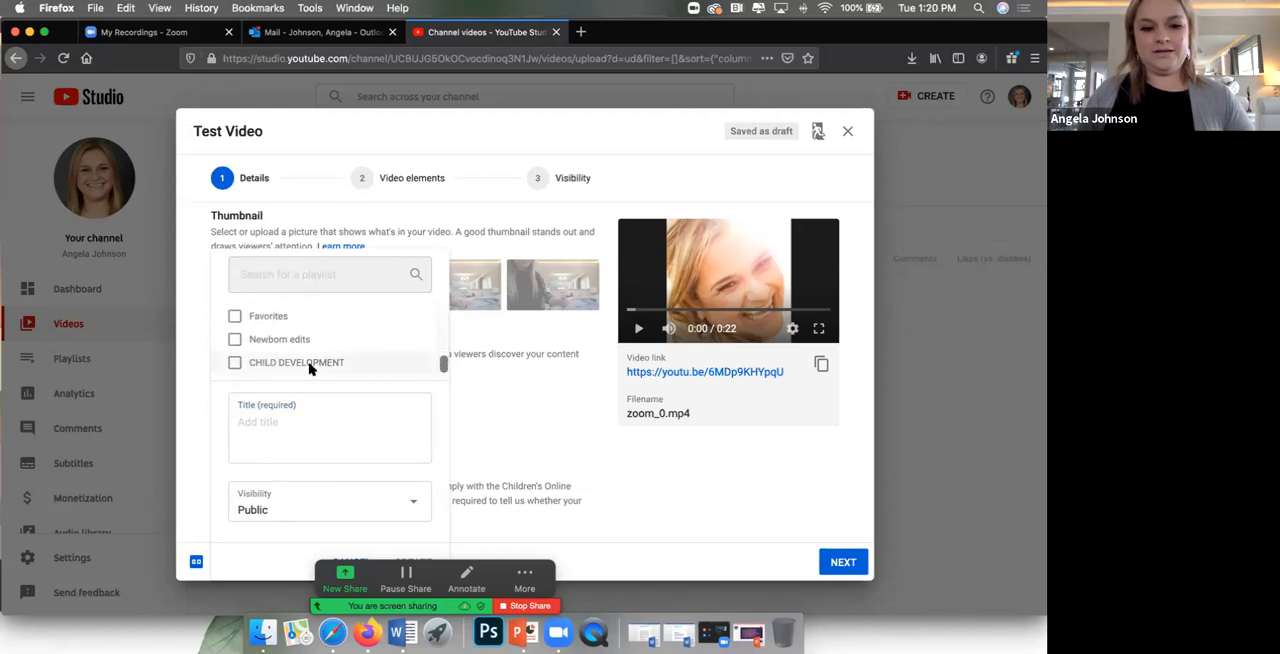
scroll(405, 372, "up", 3)
left_click(518, 398)
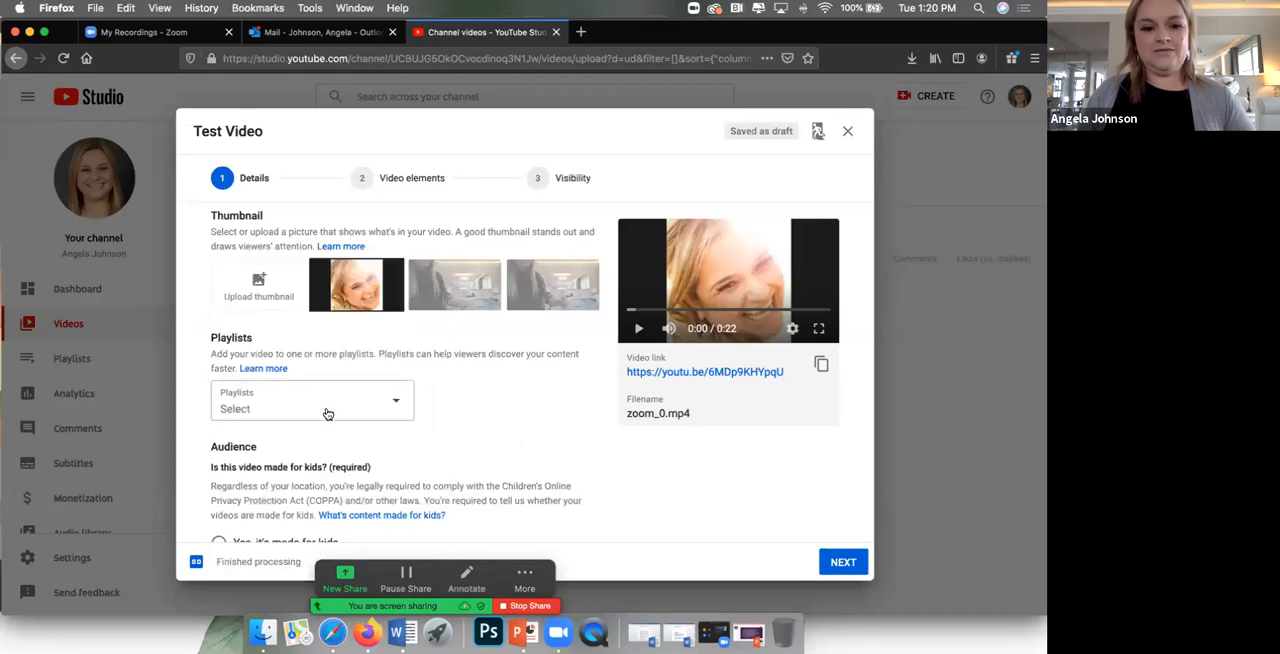
Step: Add the video to the HOW TO playlist and mark it as not made for kids
left_click(328, 409)
left_click(235, 338)
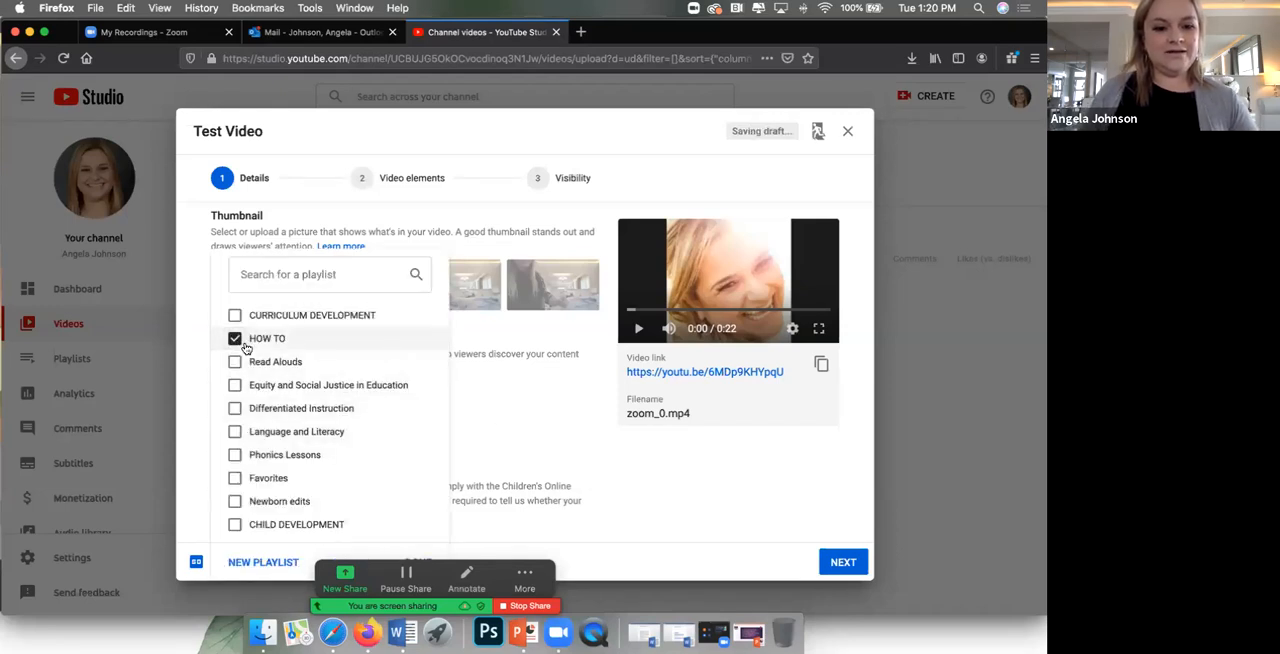
left_click(533, 438)
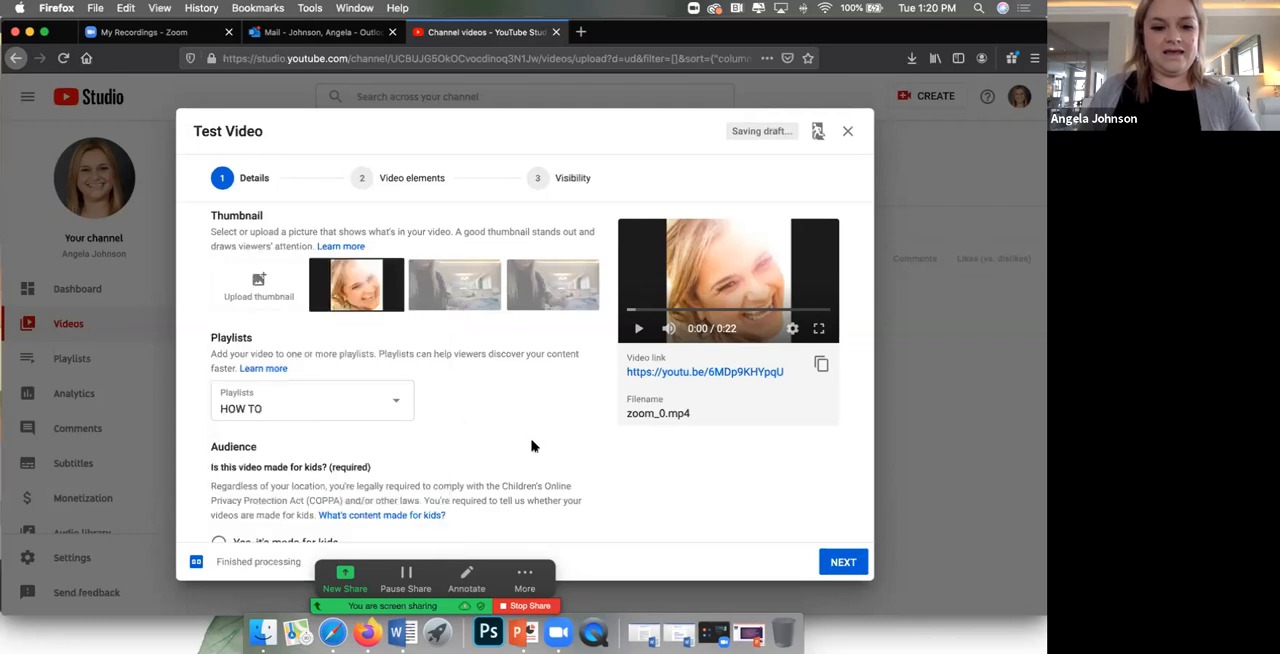
scroll(531, 434, "down", 2)
scroll(531, 434, "down", 2)
left_click(220, 408)
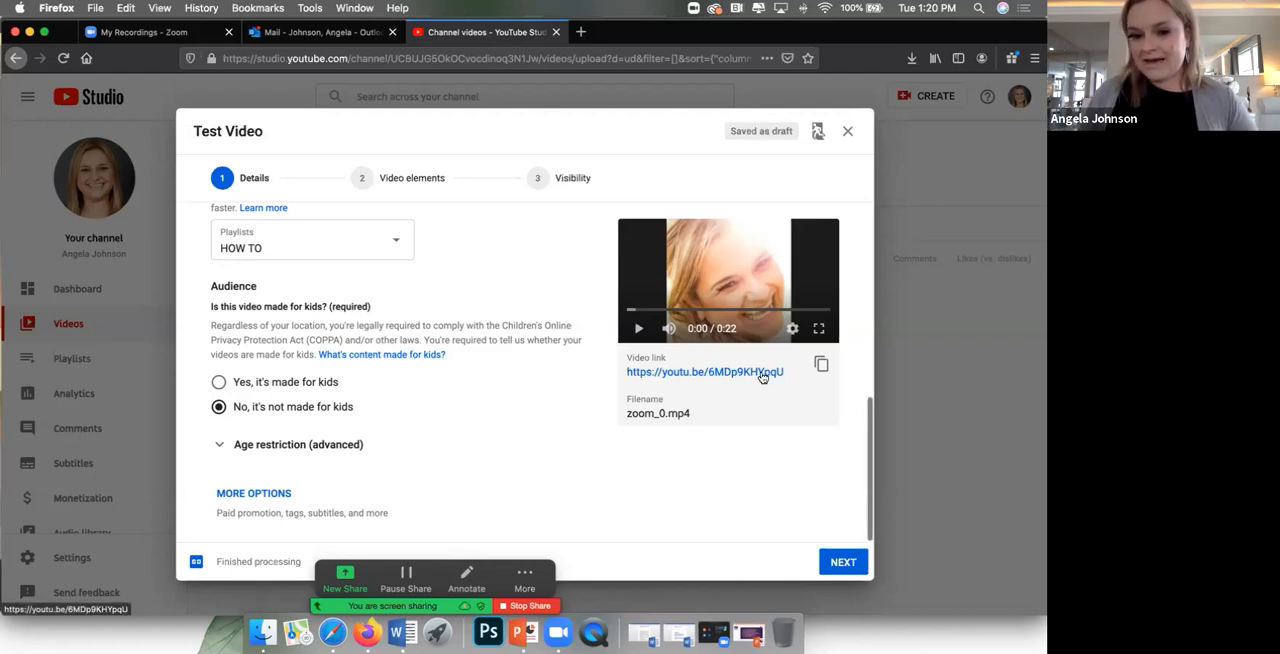
Step: Copy the uploaded video's link and paste it into a new blank Word document as a hyperlink
left_click(821, 366)
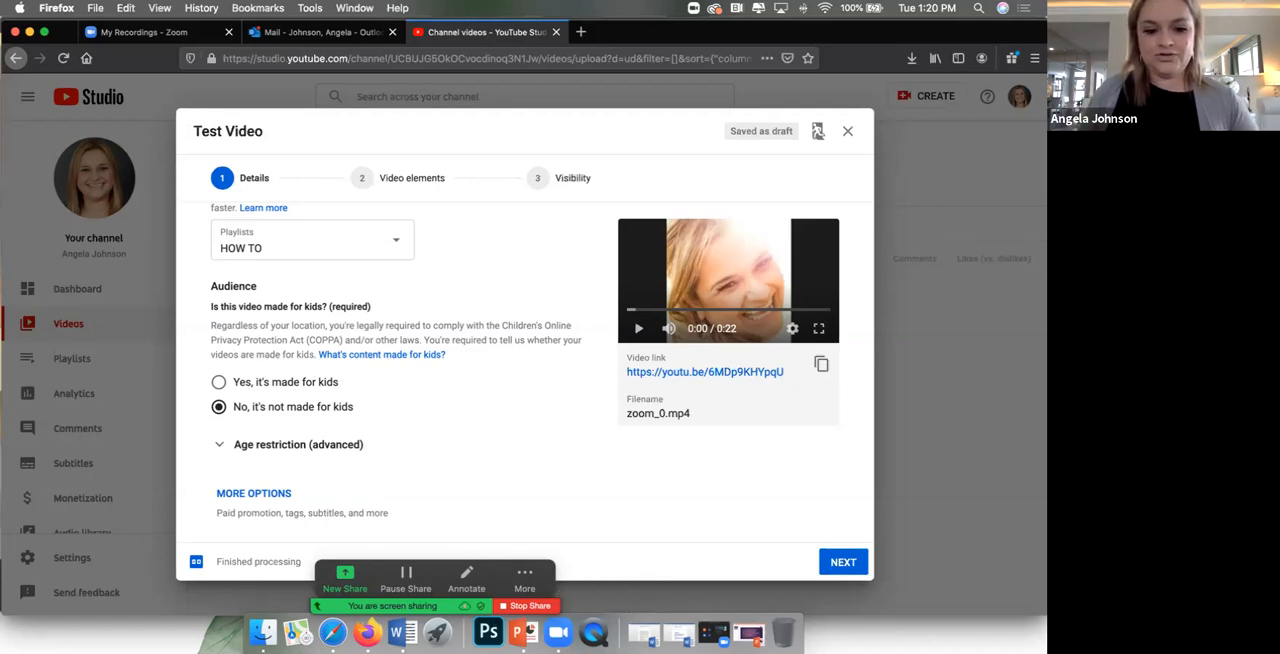
left_click(397, 632)
left_click(100, 9)
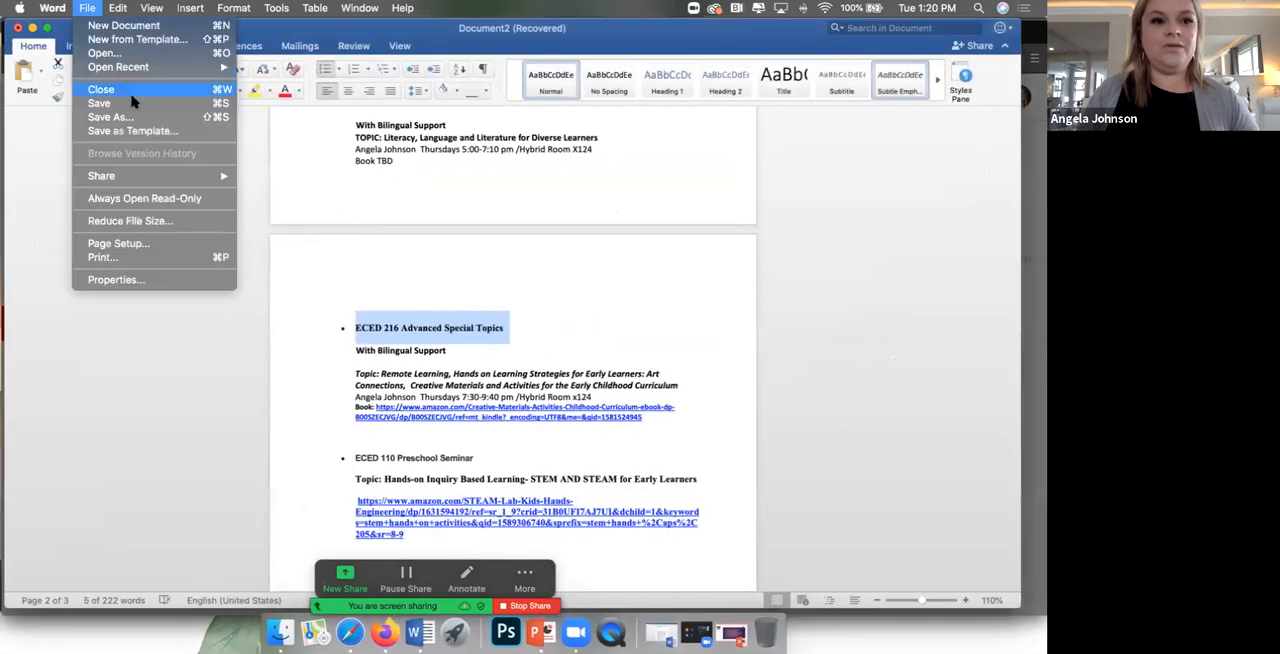
left_click(163, 33)
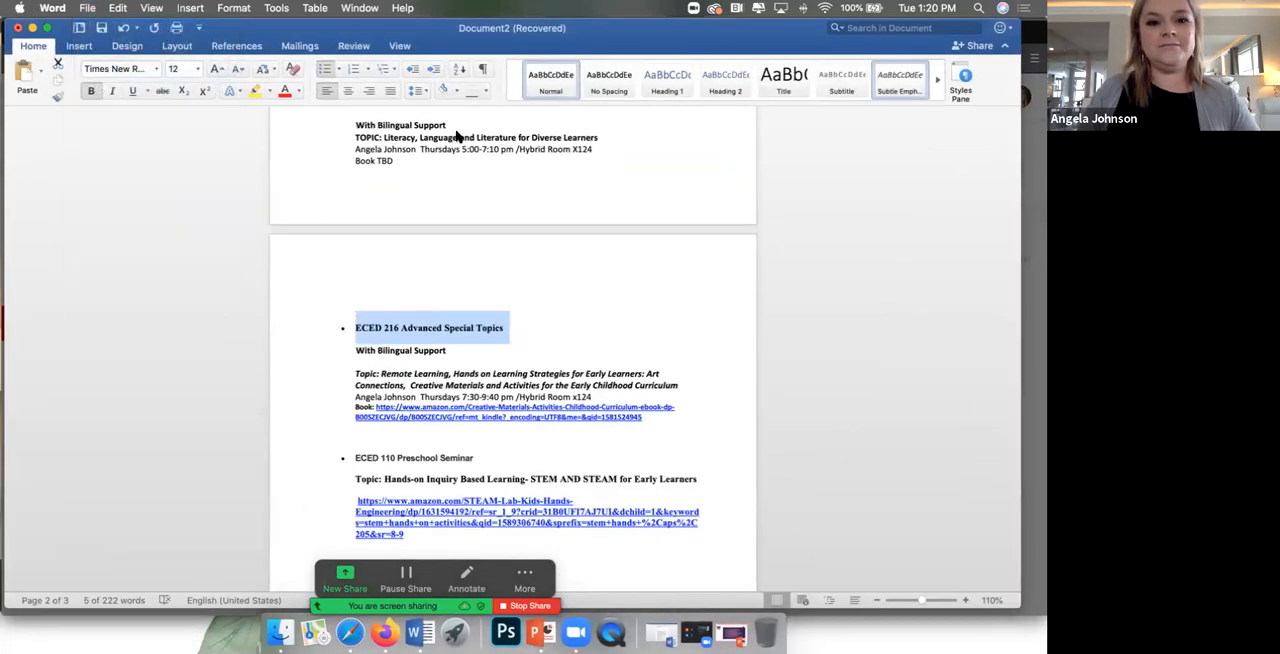
key("super+v")
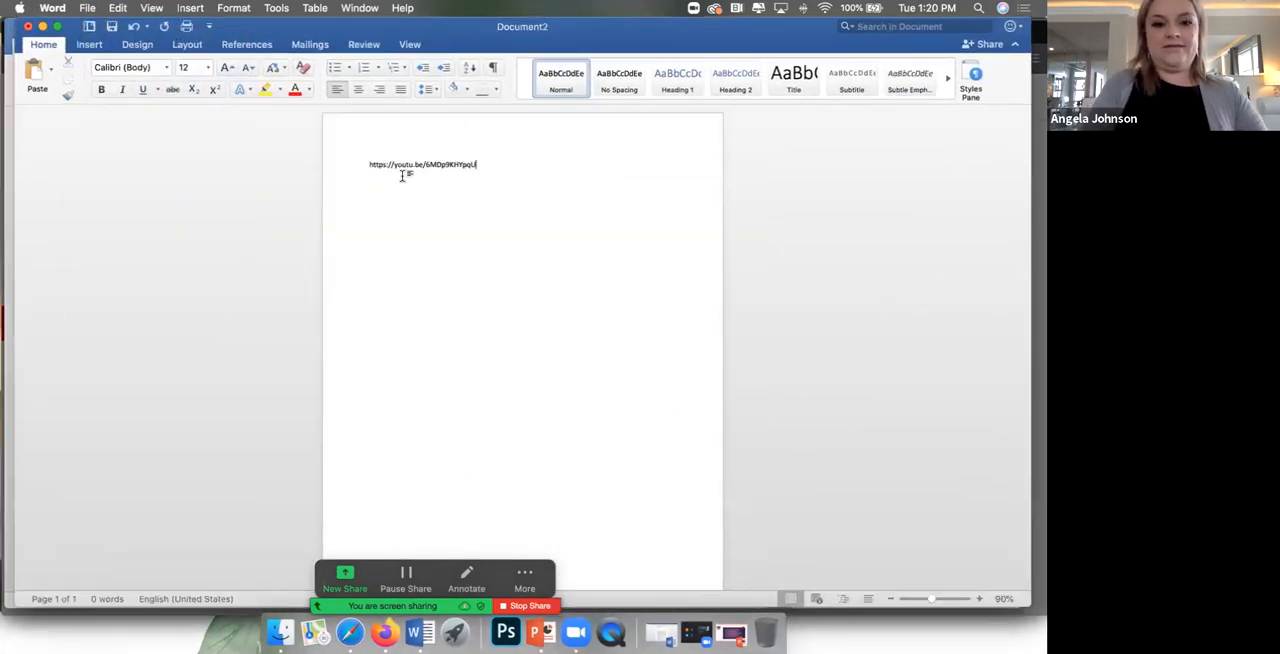
key("Return")
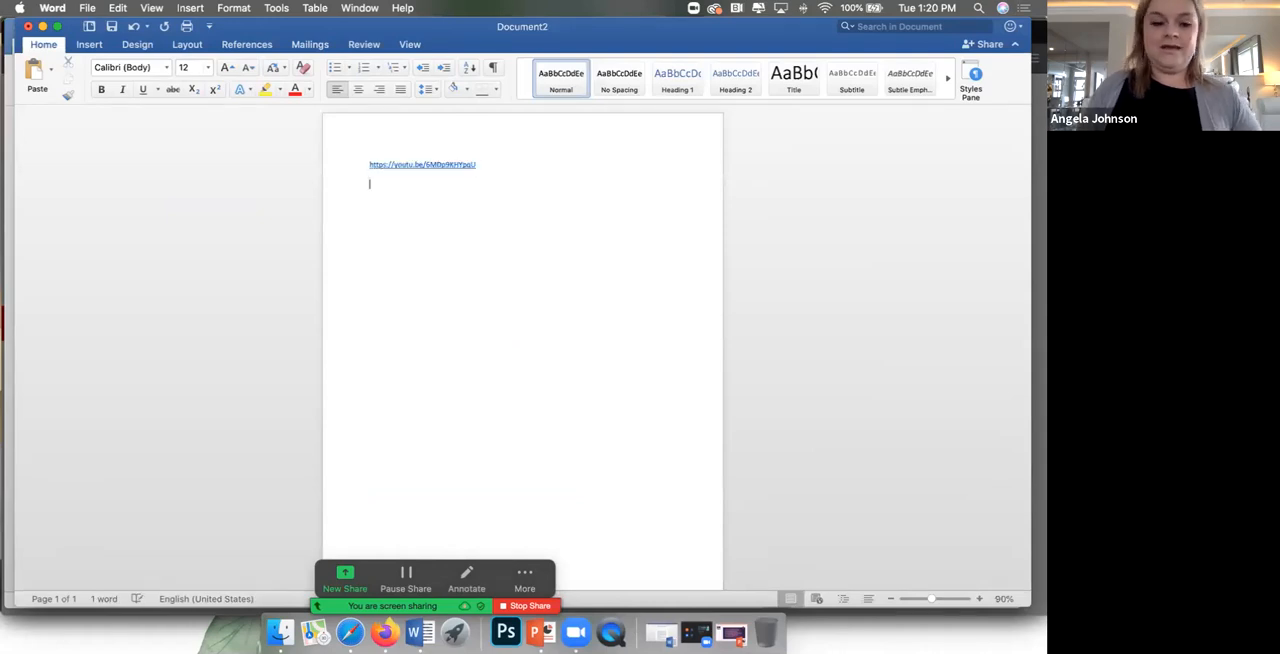
Step: Add the heading "Video" on its own line above the pasted link
left_click(368, 164)
key("Return")
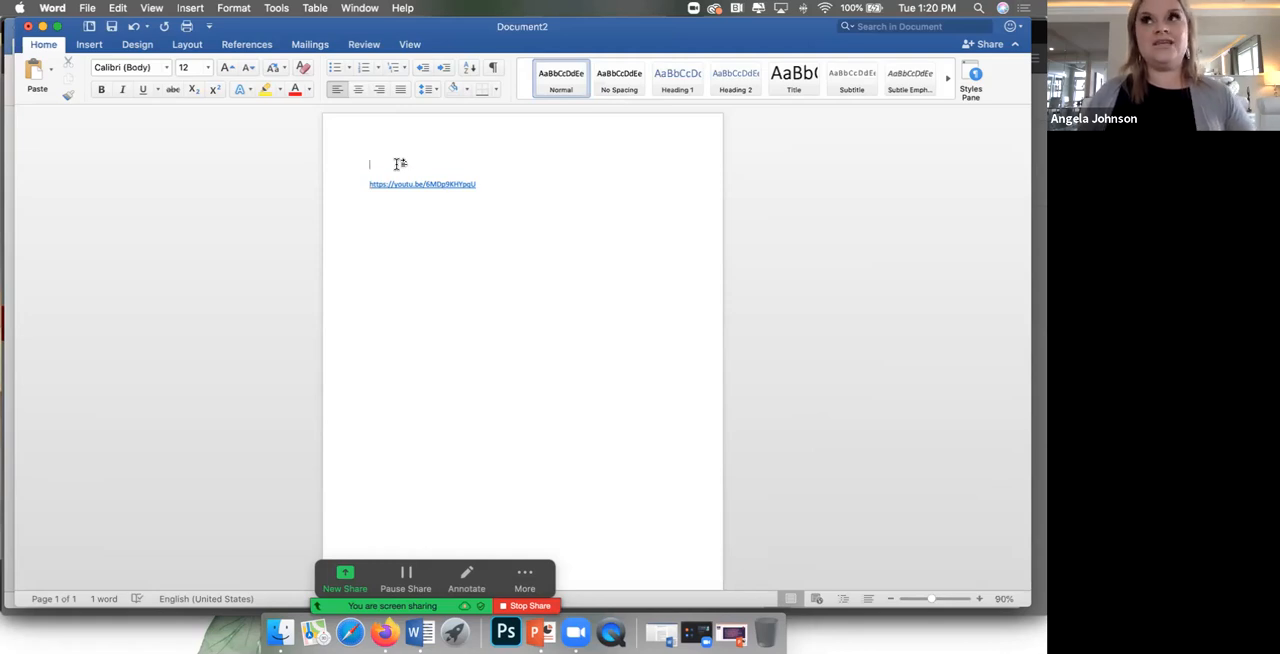
type("Video")
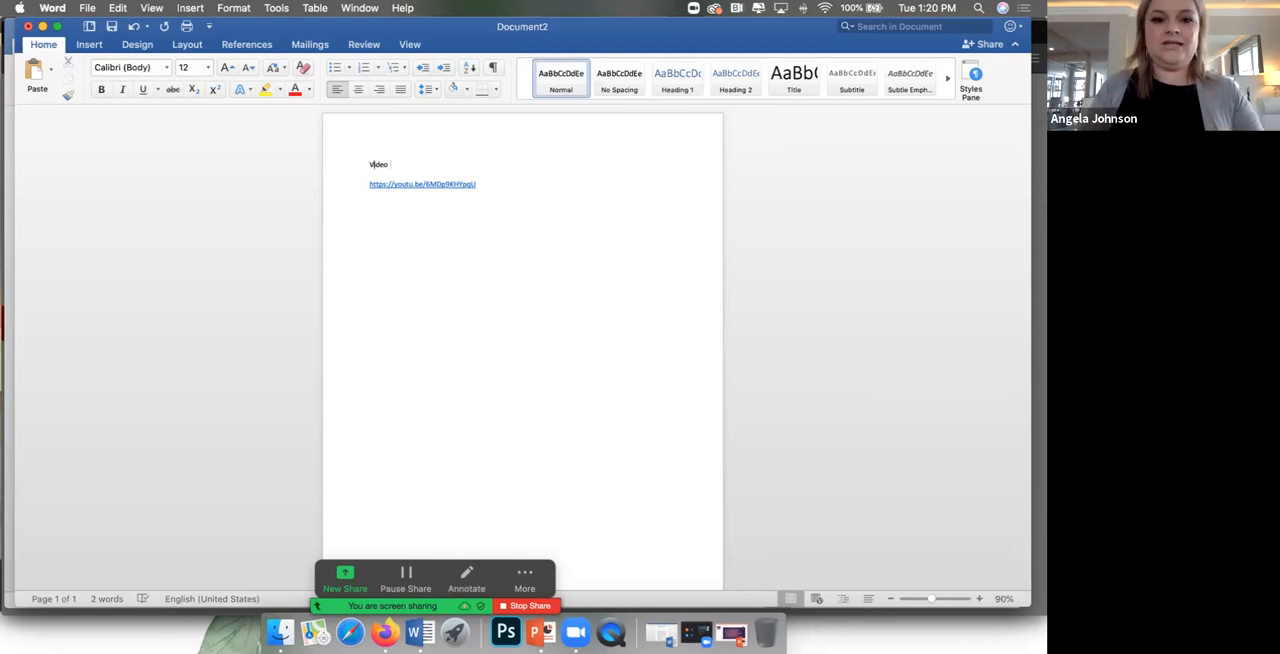
left_click(509, 197)
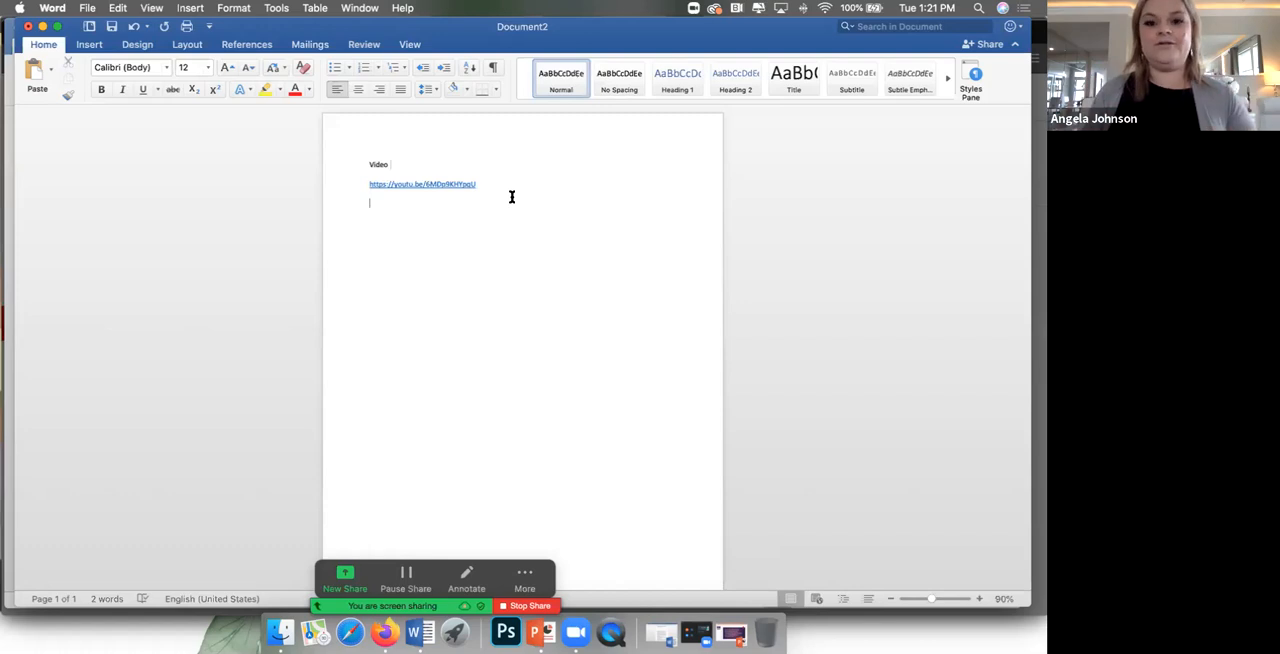
Step: Return to the Test Video upload in YouTube Studio and advance past the video elements to the Visibility stage
left_click(42, 27)
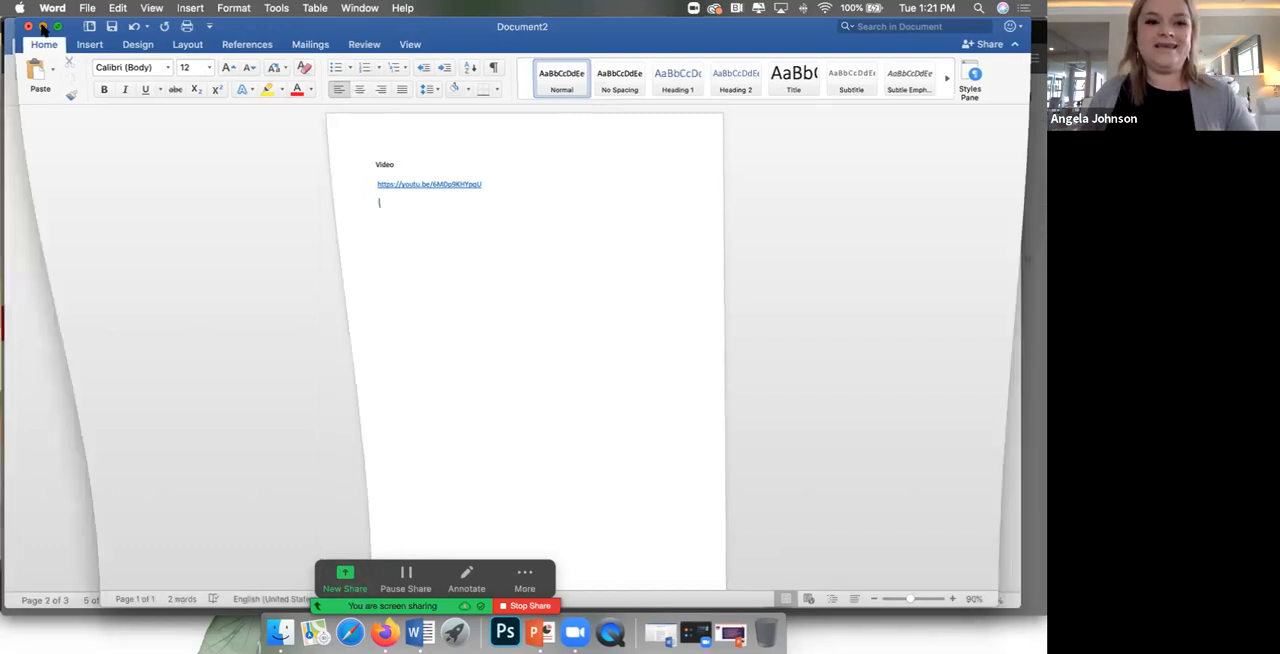
left_click(33, 28)
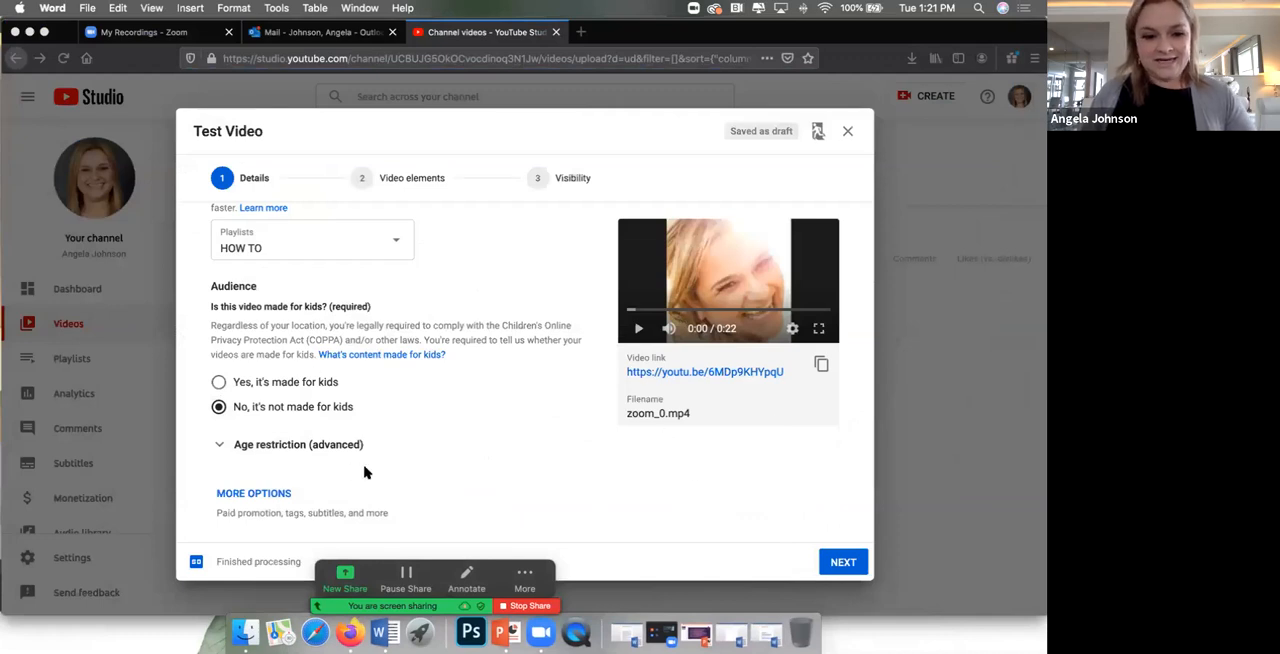
left_click(835, 563)
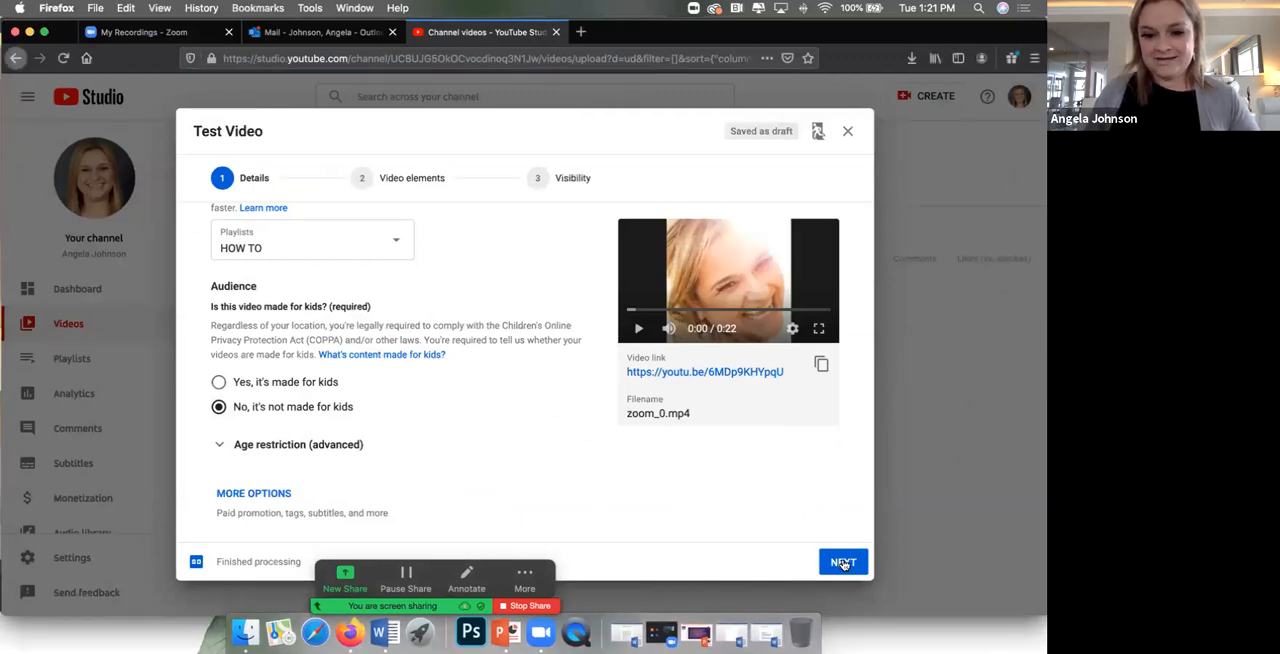
left_click(843, 563)
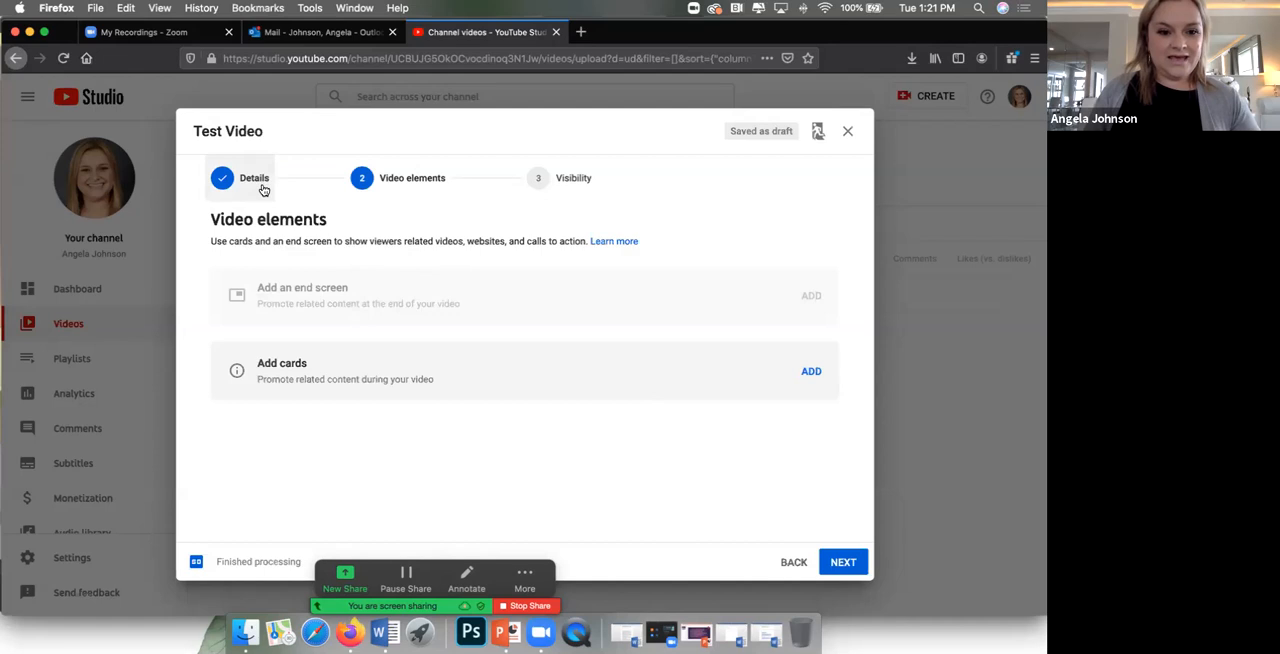
left_click(843, 563)
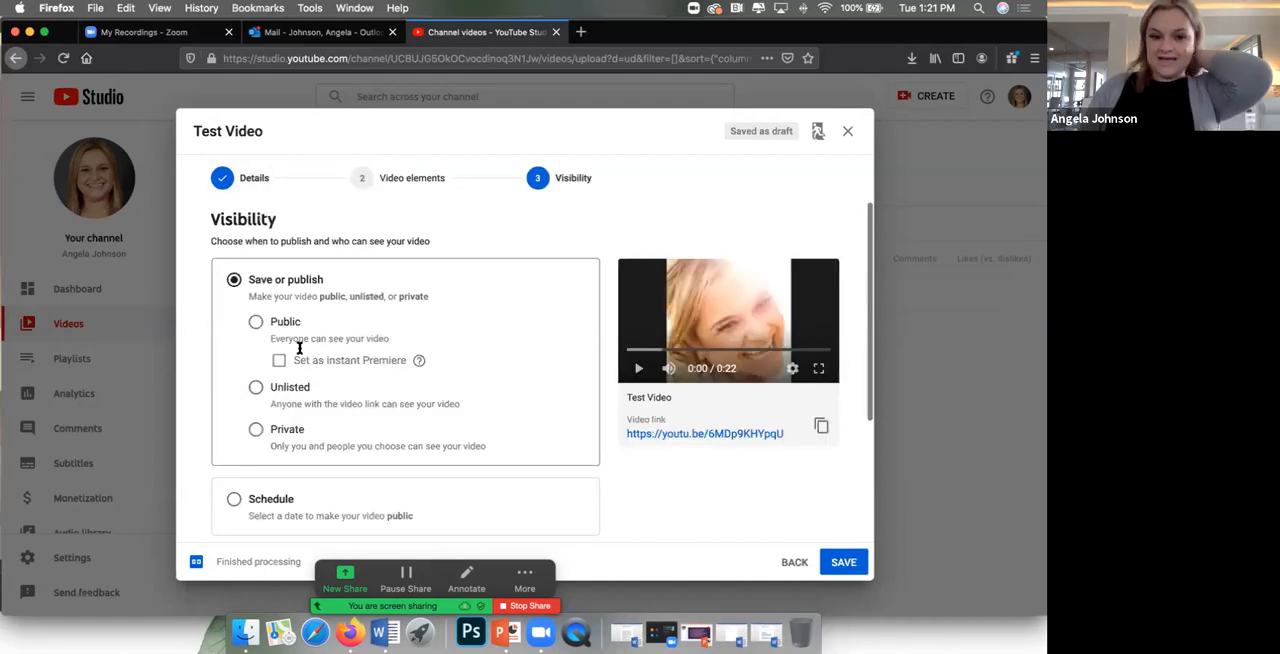
Step: Publish Test Video with Public visibility and copy its link from the confirmation dialog
left_click(257, 323)
left_click(256, 432)
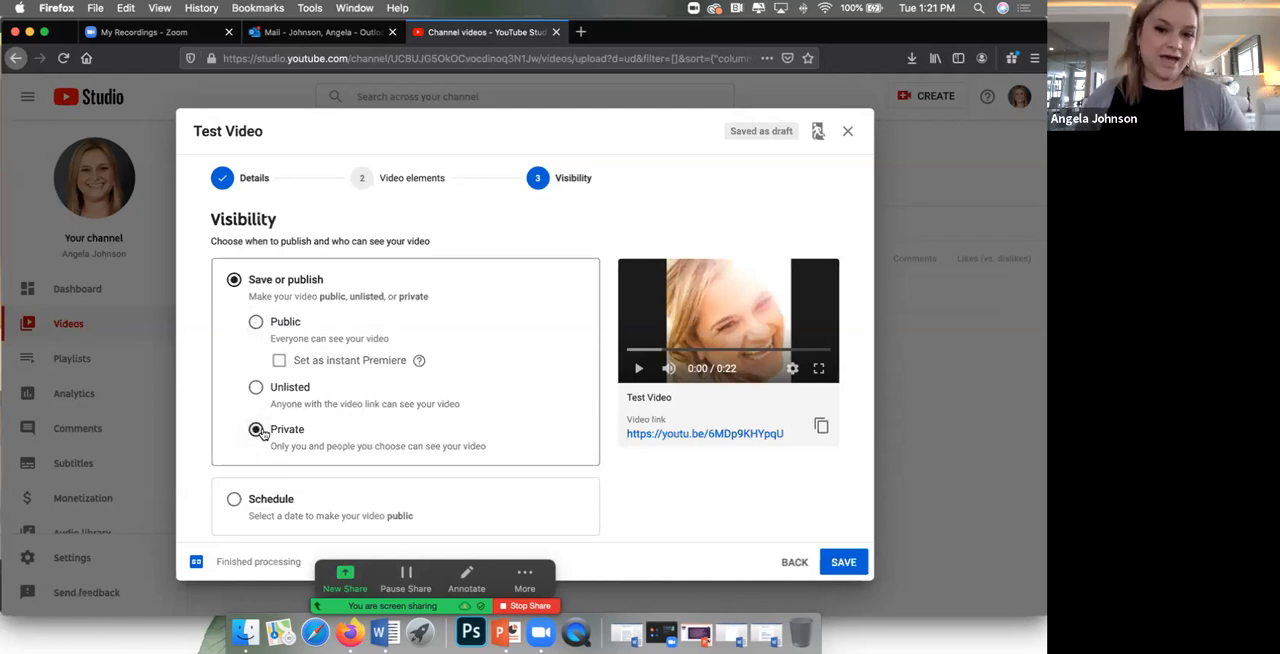
left_click(257, 324)
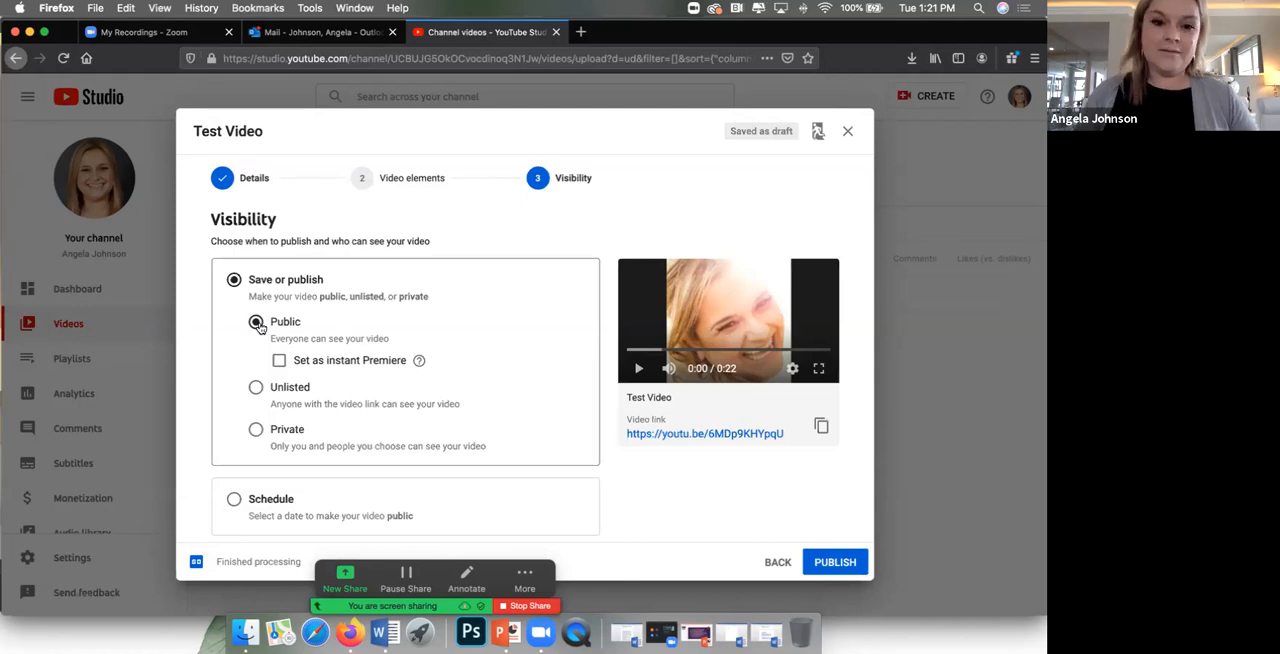
scroll(337, 366, "down", 4)
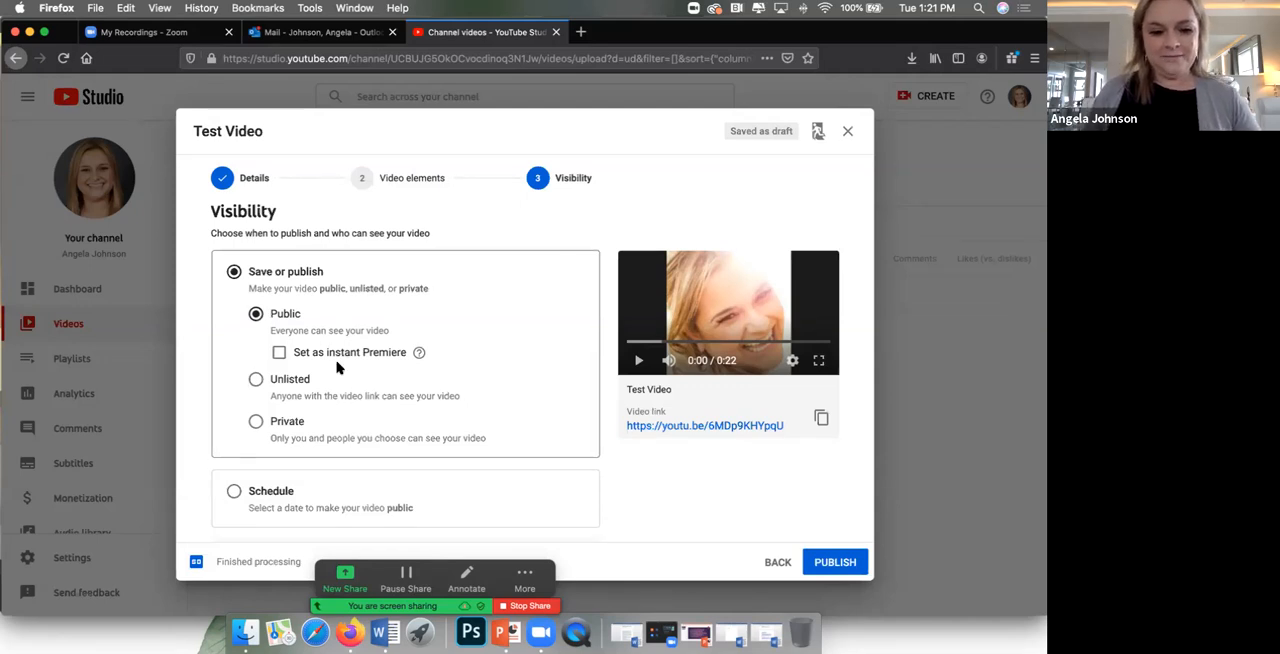
left_click(835, 563)
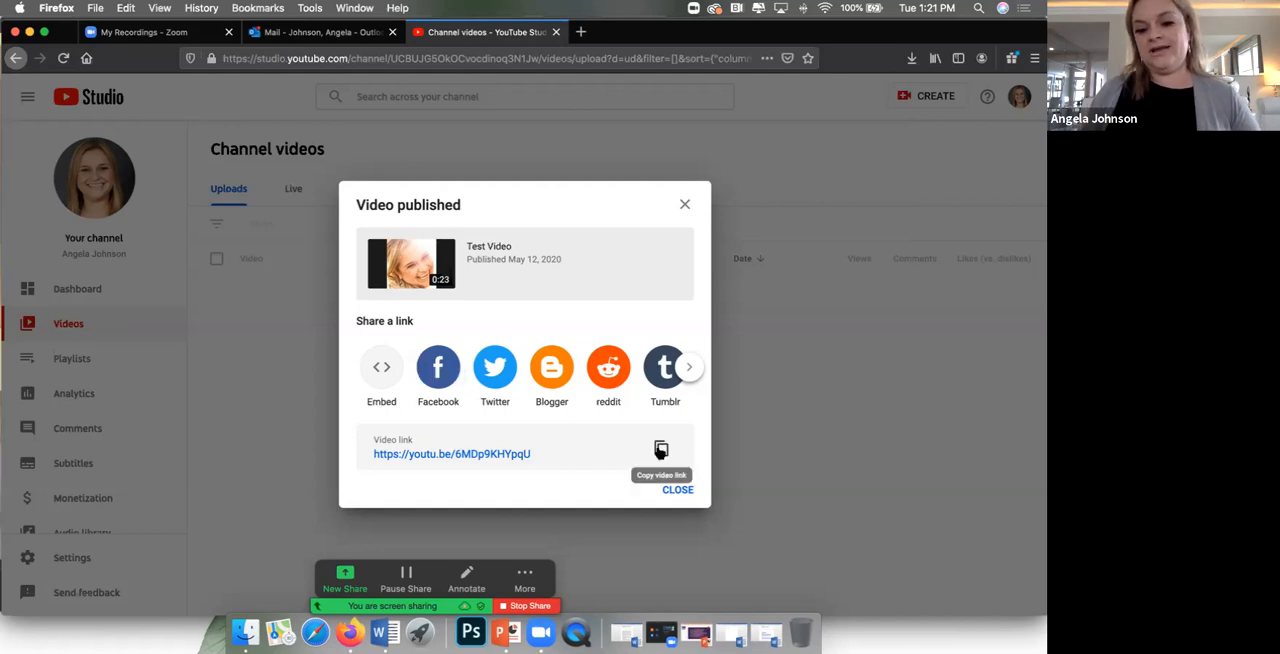
left_click(661, 449)
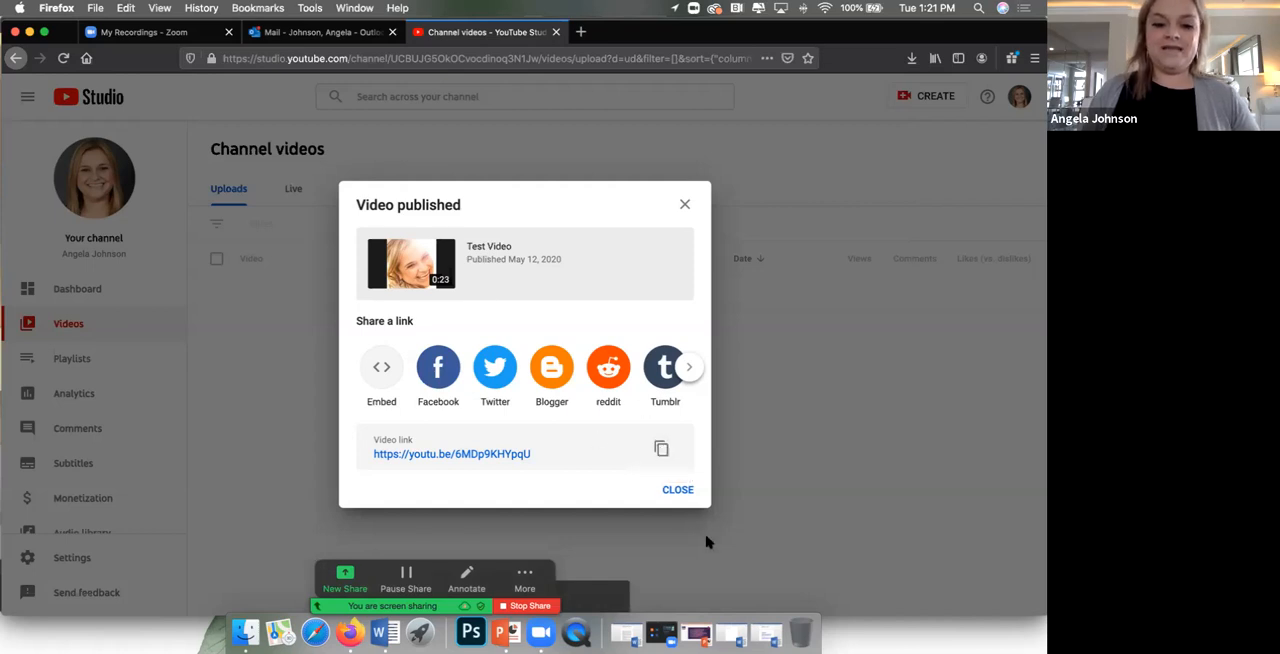
left_click(688, 488)
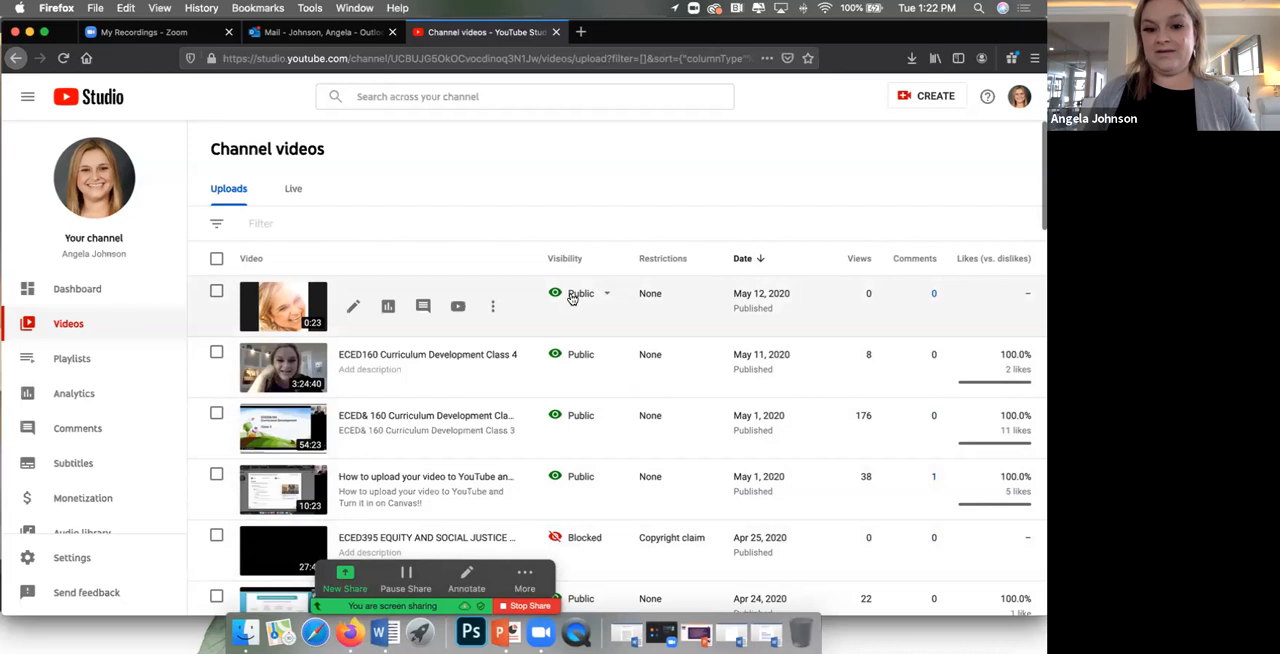
Step: Review the channel's uploaded videos, checking the visibility, dates, views, comments and likes of each
scroll(617, 361, "down", 1)
scroll(592, 271, "down", 1)
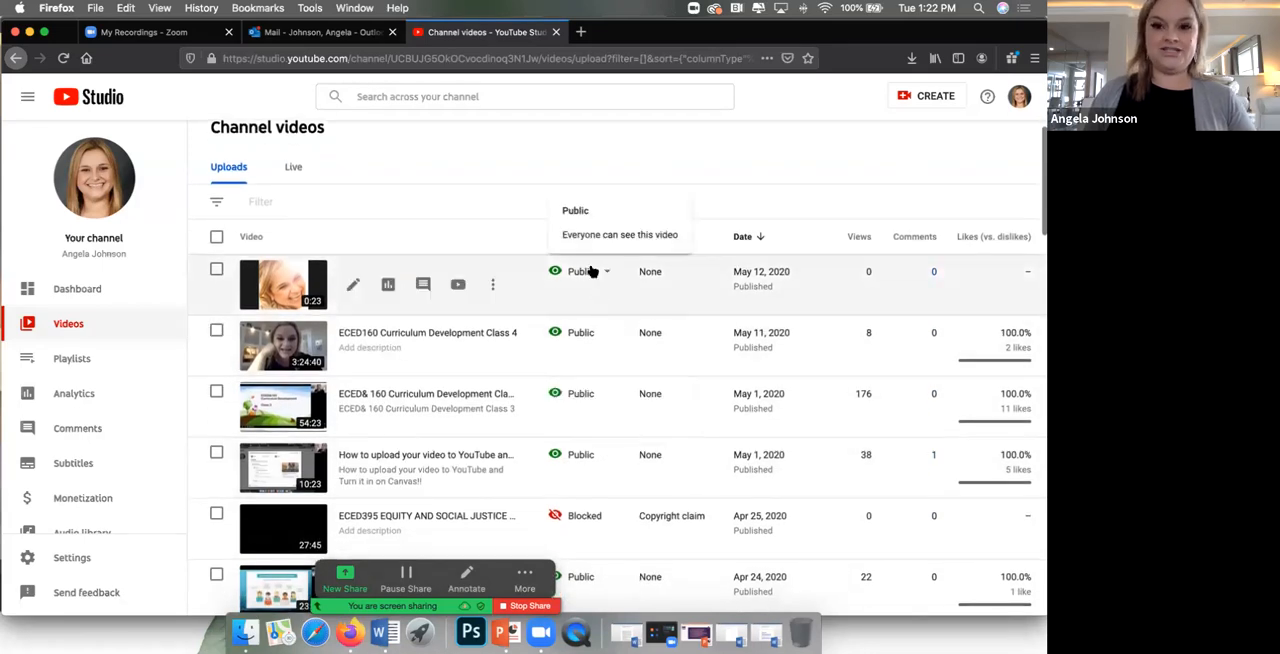
scroll(590, 280, "up", 1)
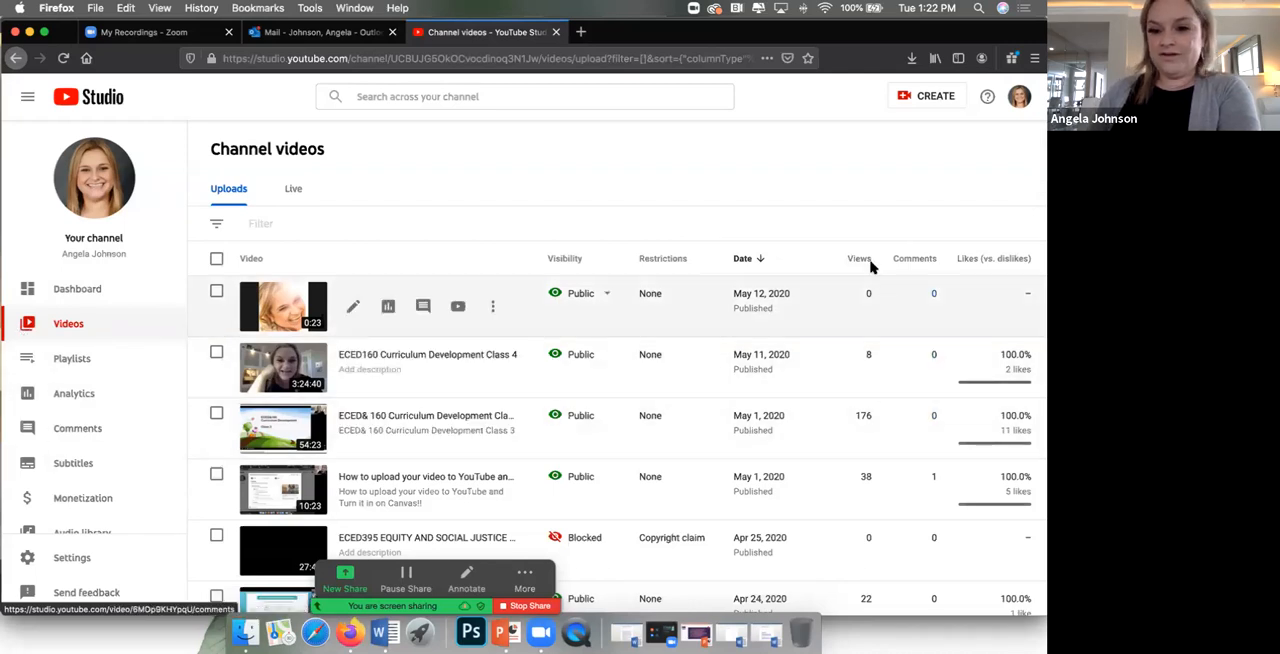
scroll(857, 463, "down", 3)
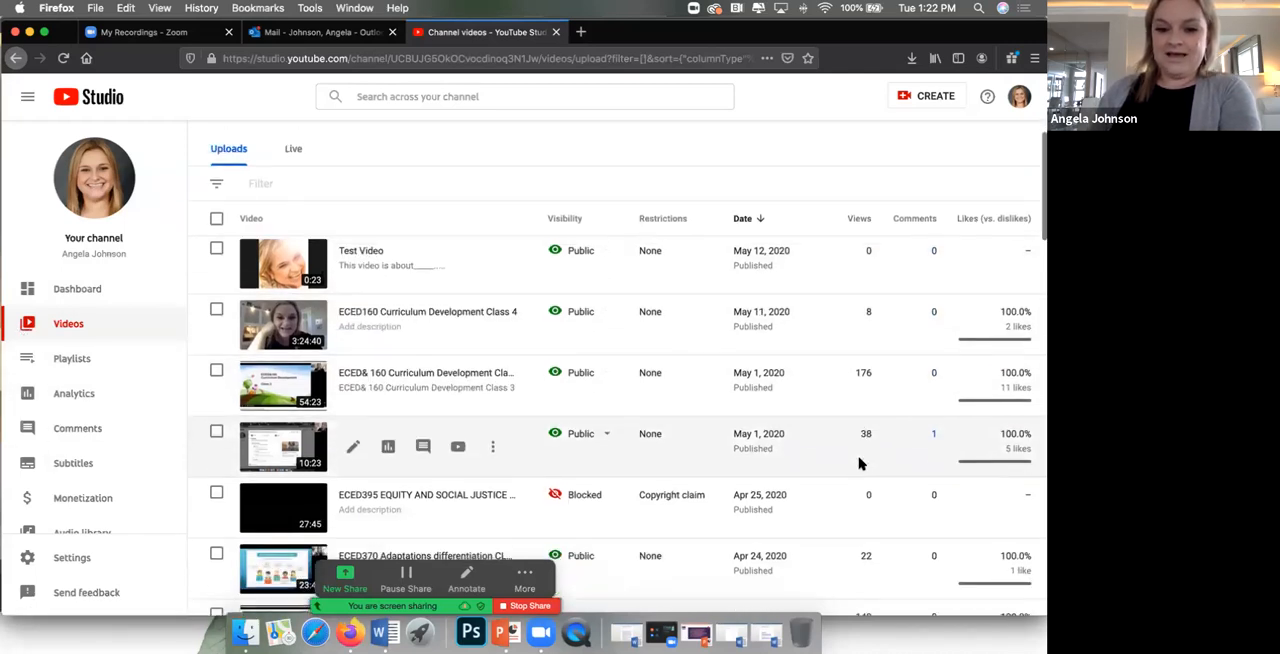
scroll(860, 475, "down", 1)
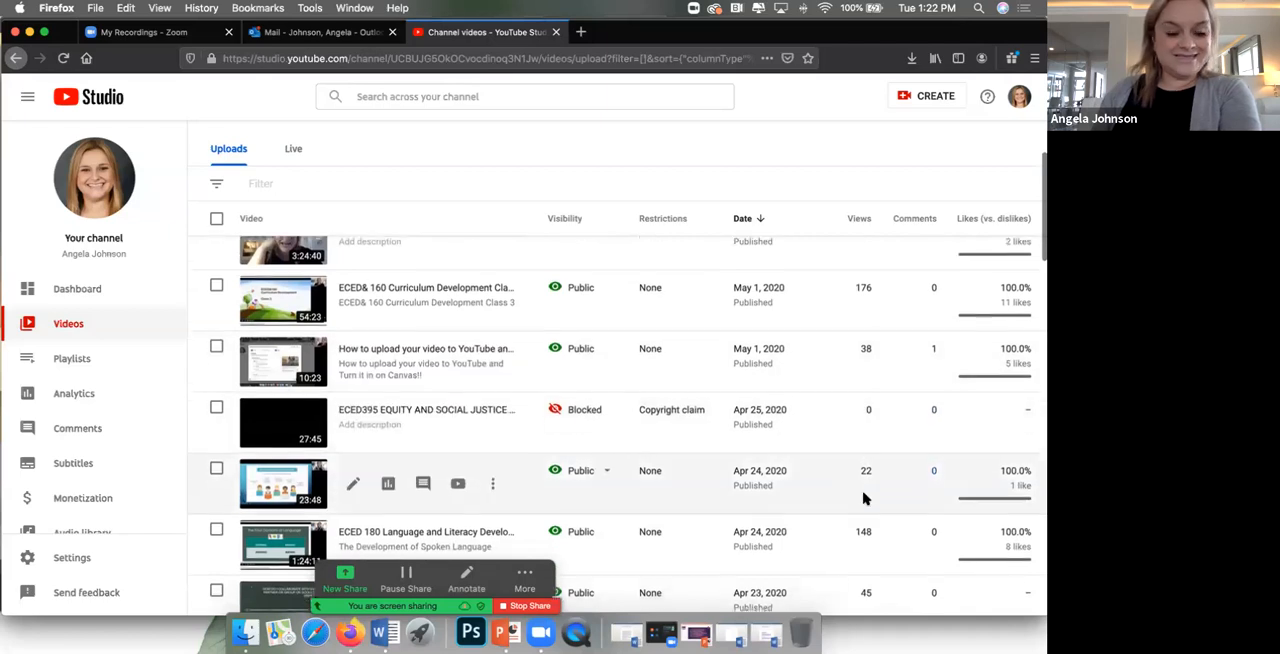
scroll(872, 515, "down", 4)
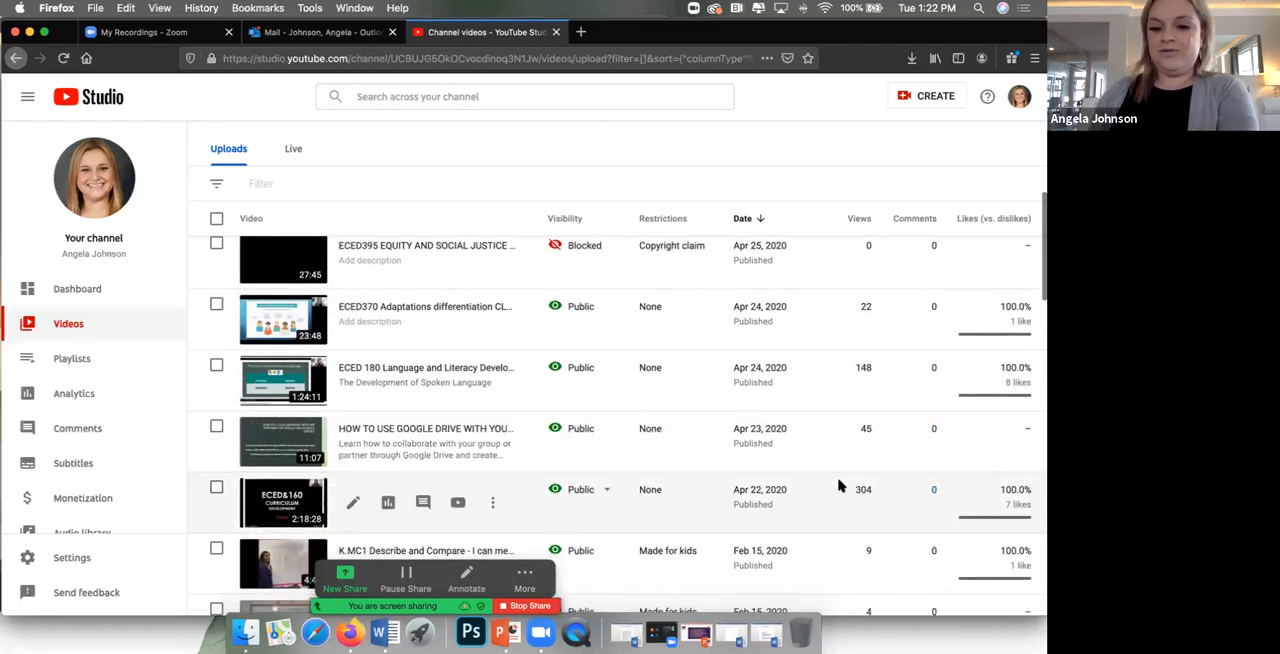
scroll(862, 492, "down", 2)
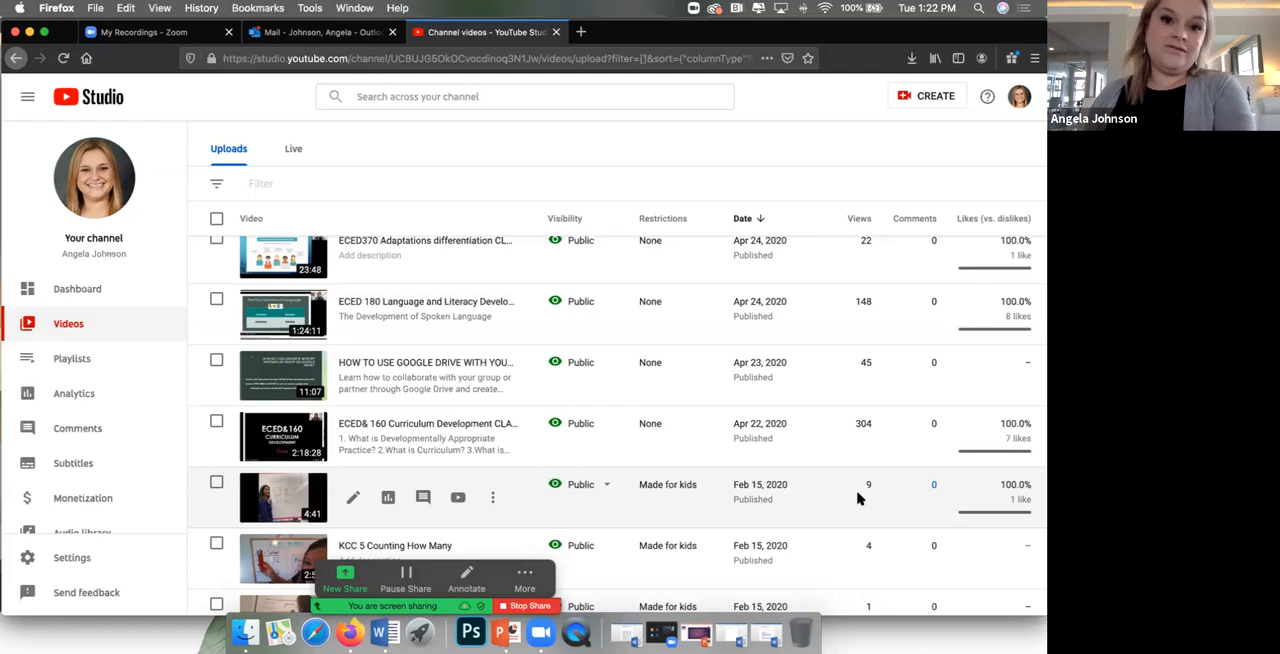
scroll(860, 498, "down", 2)
scroll(861, 497, "up", 3)
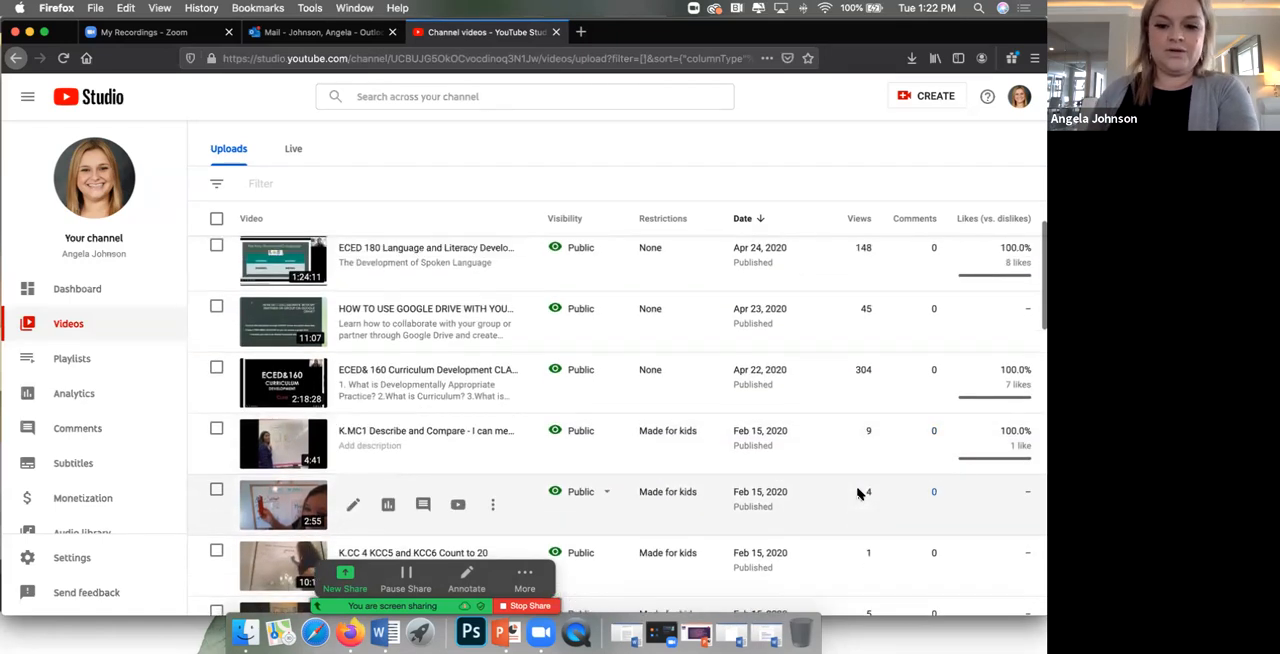
scroll(860, 490, "up", 1)
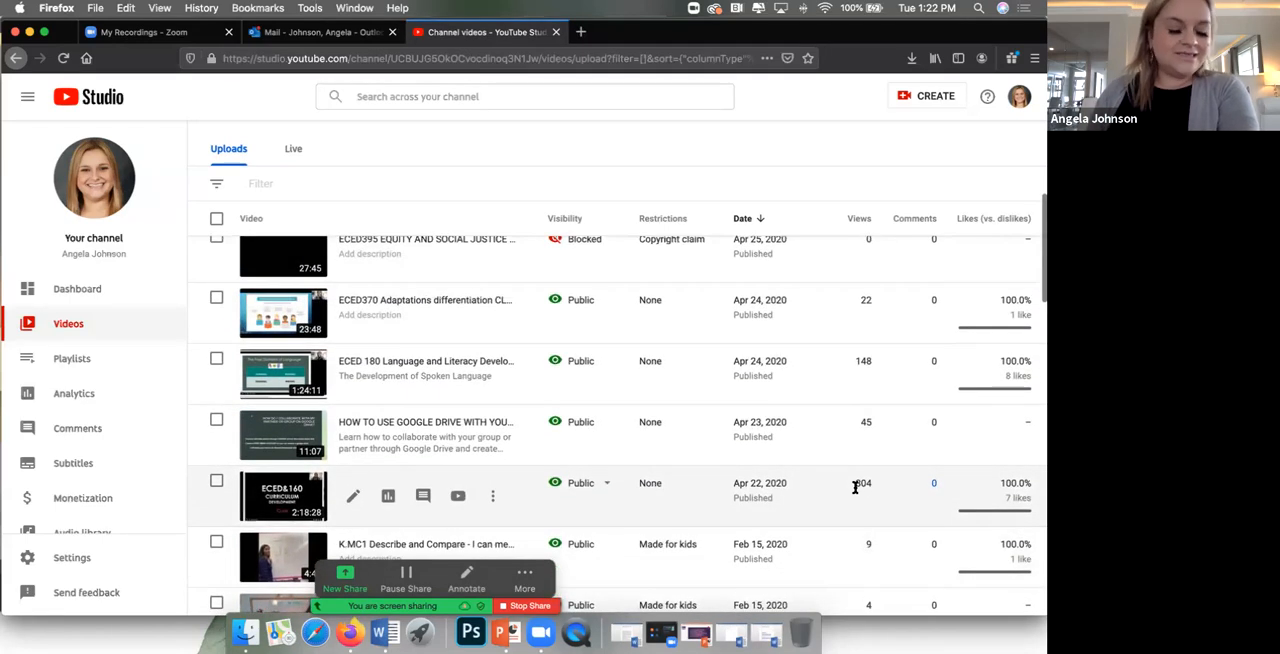
scroll(855, 487, "up", 6)
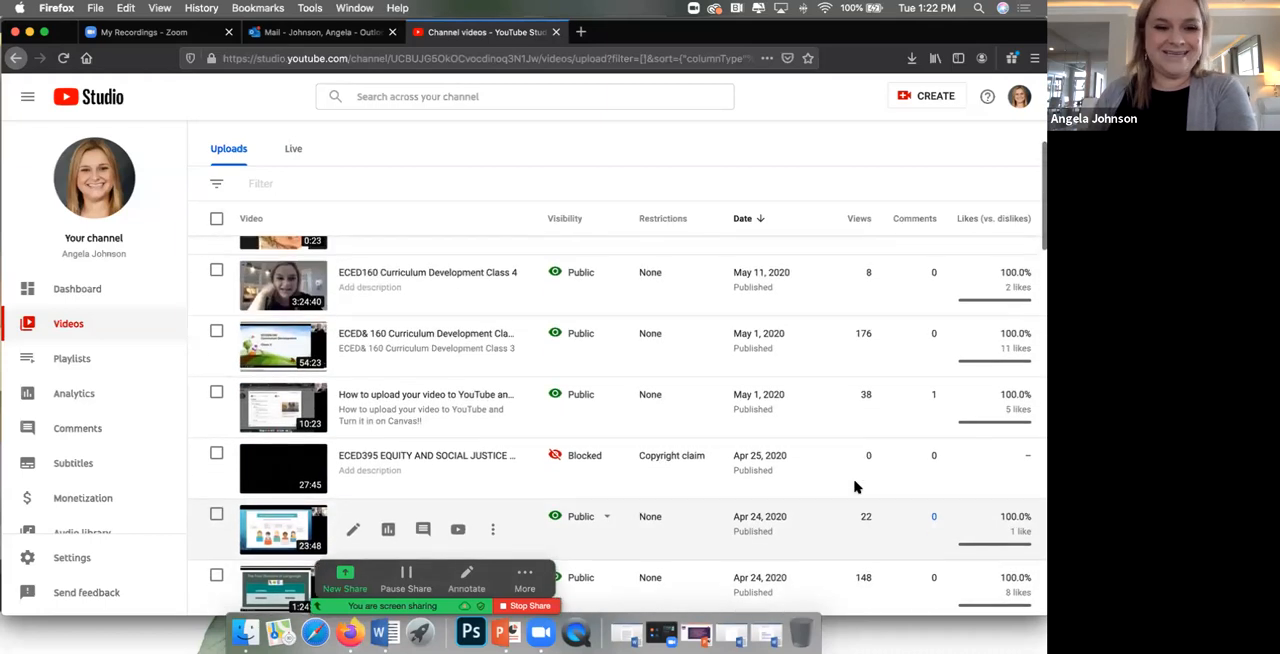
scroll(864, 480, "up", 2)
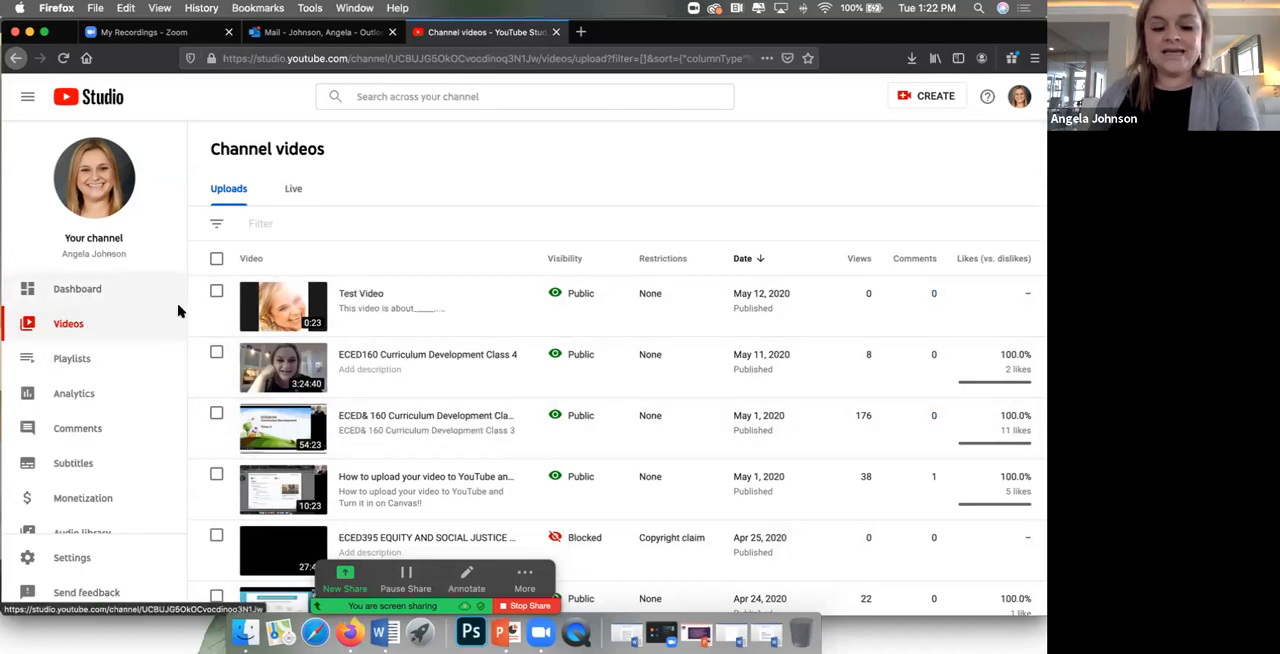
Step: Switch to the Word document with the video link and make all its text bold at 24 pt
left_click(766, 633)
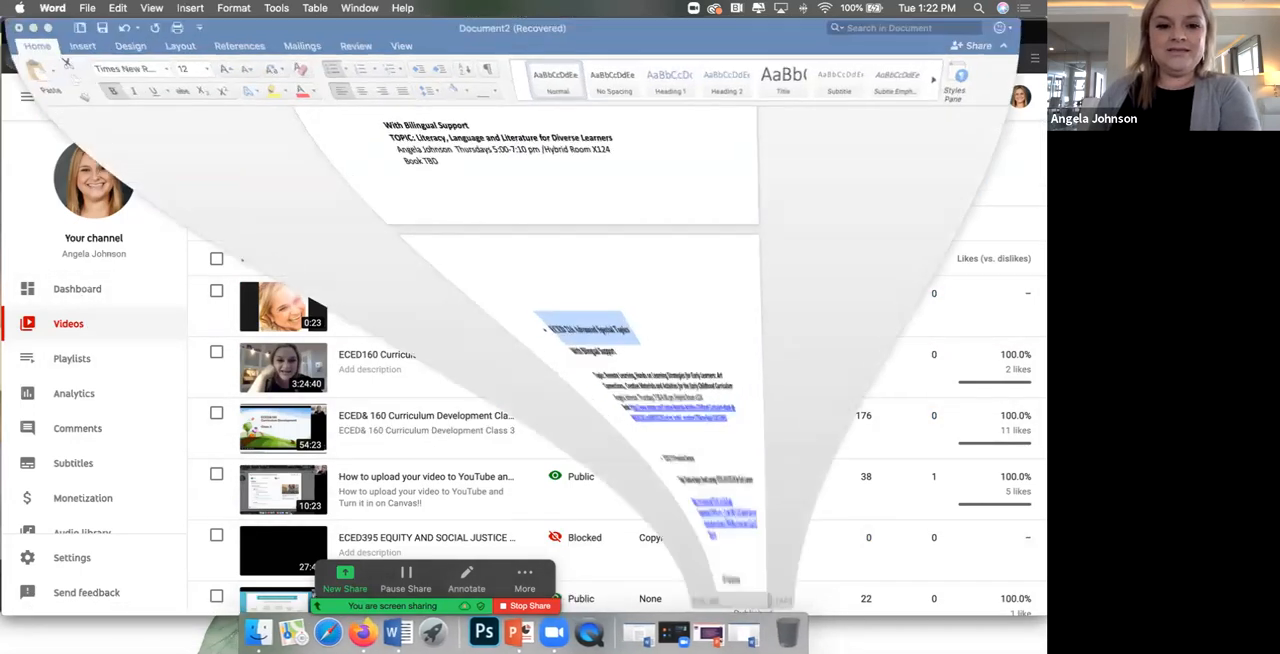
left_click(31, 28)
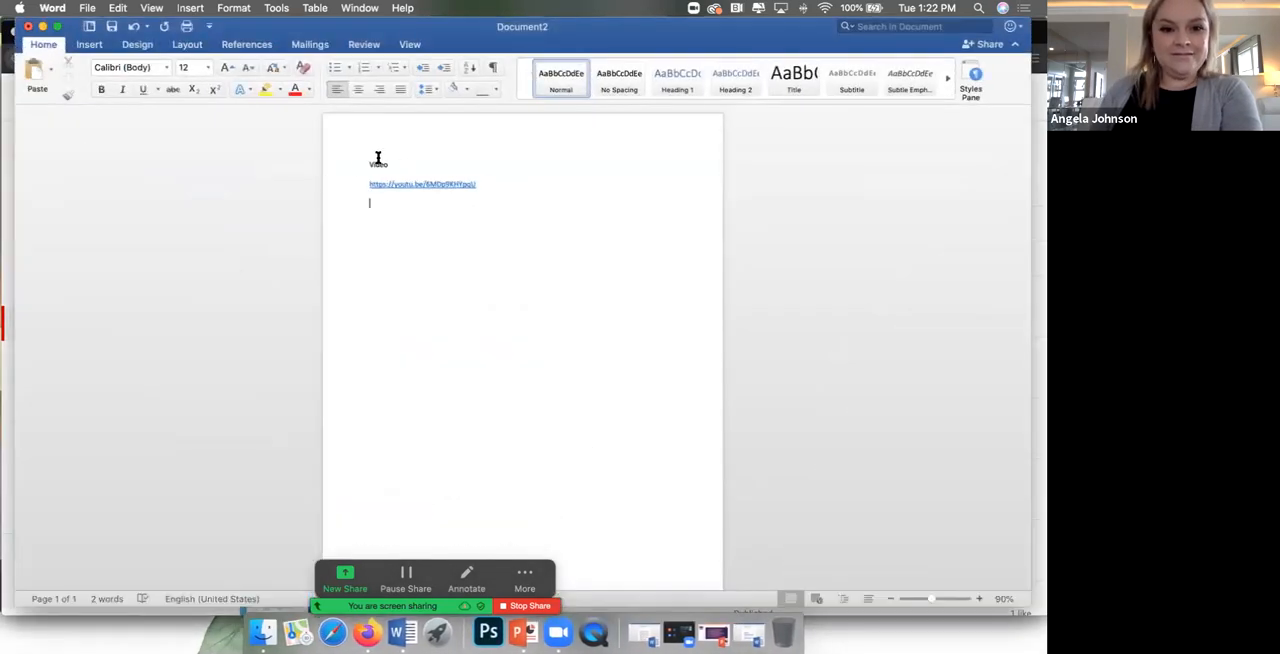
key("super+a")
left_click(101, 89)
left_click(227, 67)
left_click(227, 67)
left_click(227, 67)
left_click(227, 67)
left_click(227, 67)
left_click(227, 67)
left_click(535, 313)
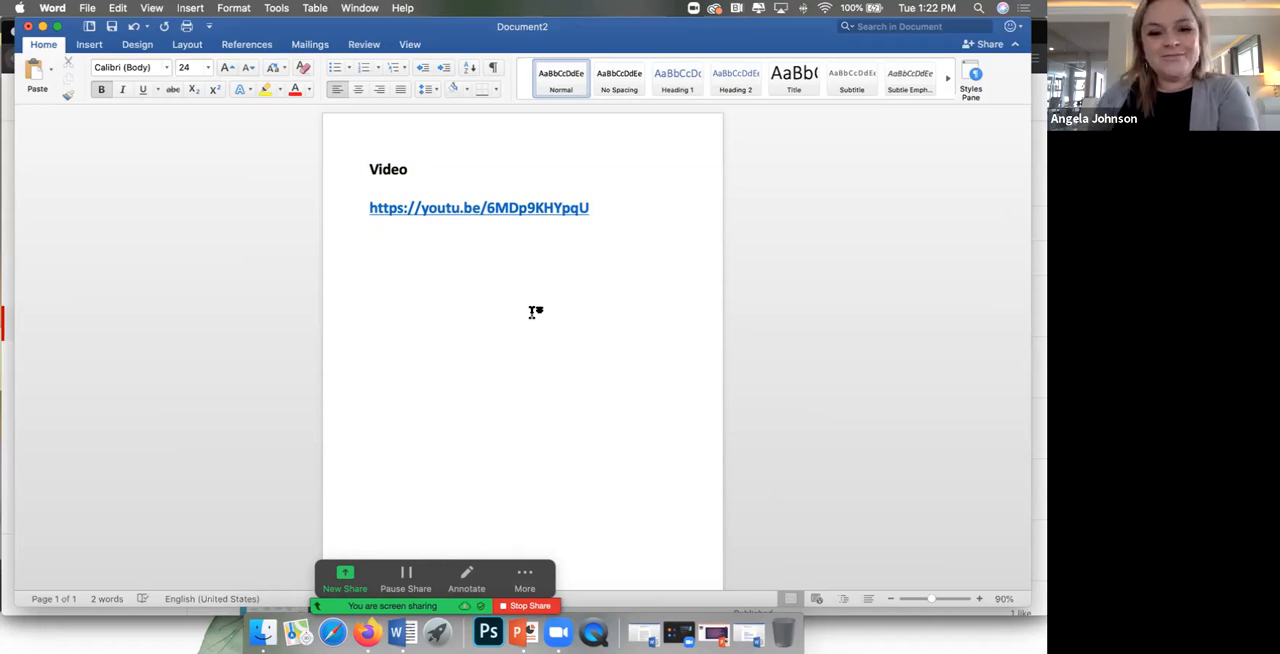
Step: Copy the video link from the Word document, open it in a new Firefox tab, and play a few seconds of Test Video
left_click_drag(620, 207, 342, 198)
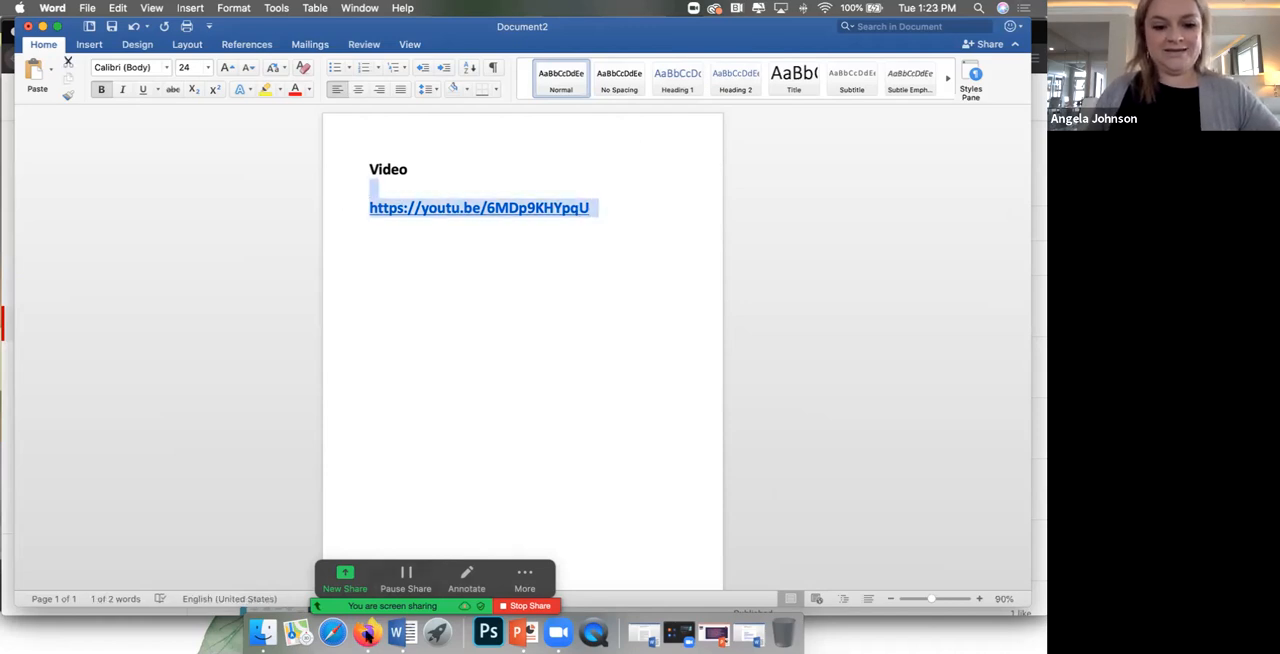
left_click(366, 634)
left_click(581, 32)
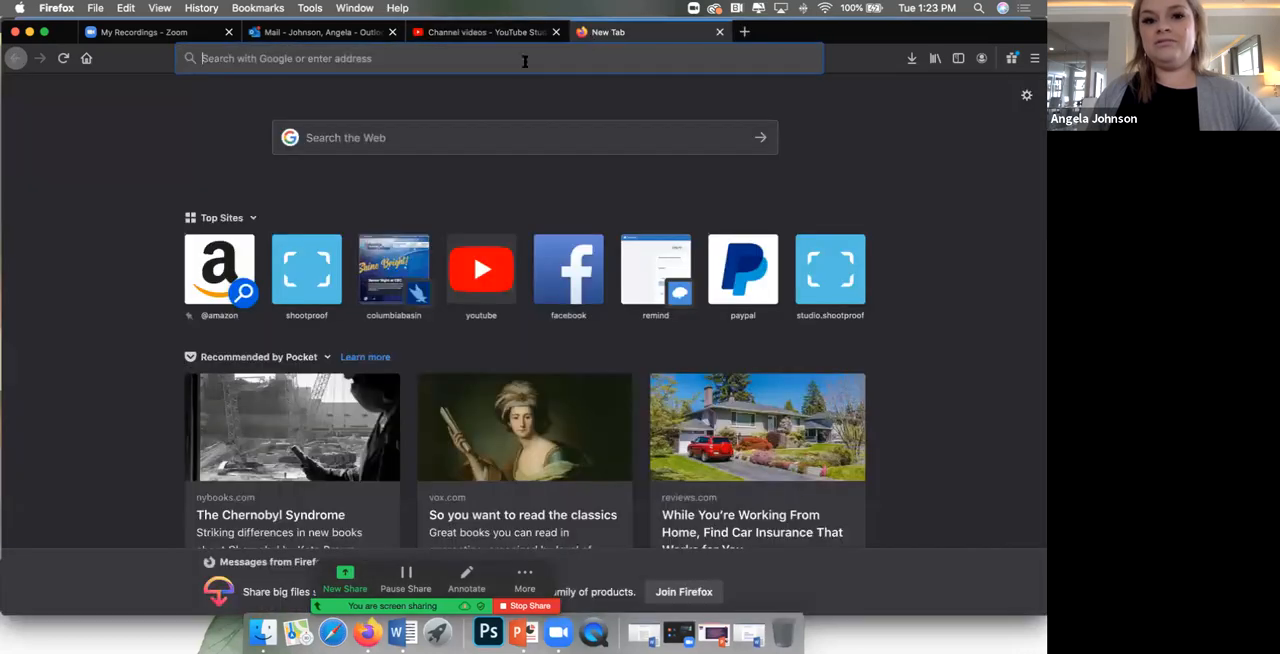
left_click(497, 58)
key("super+v")
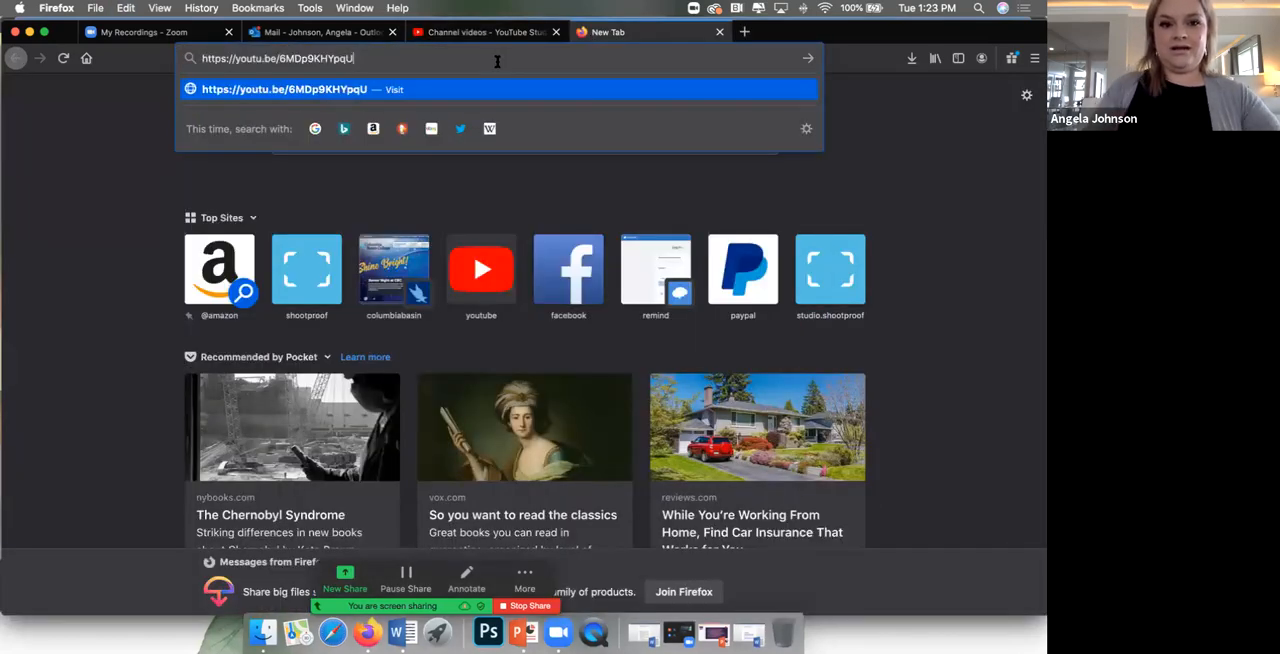
key("Return")
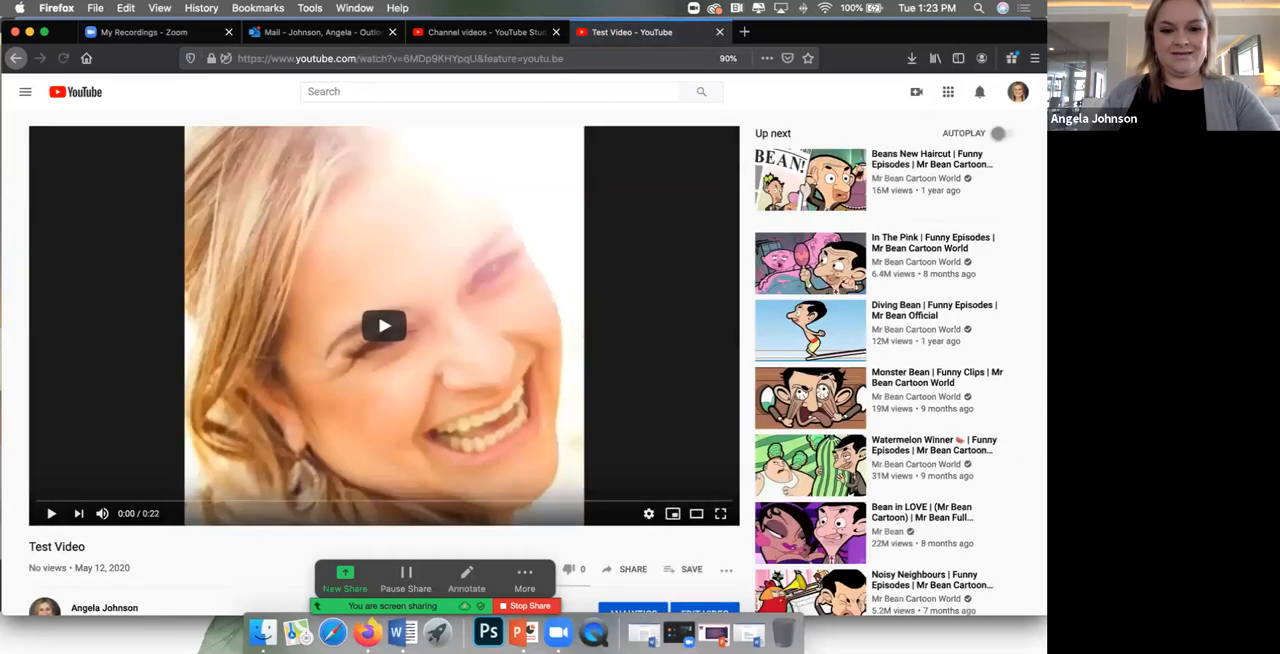
left_click(124, 472)
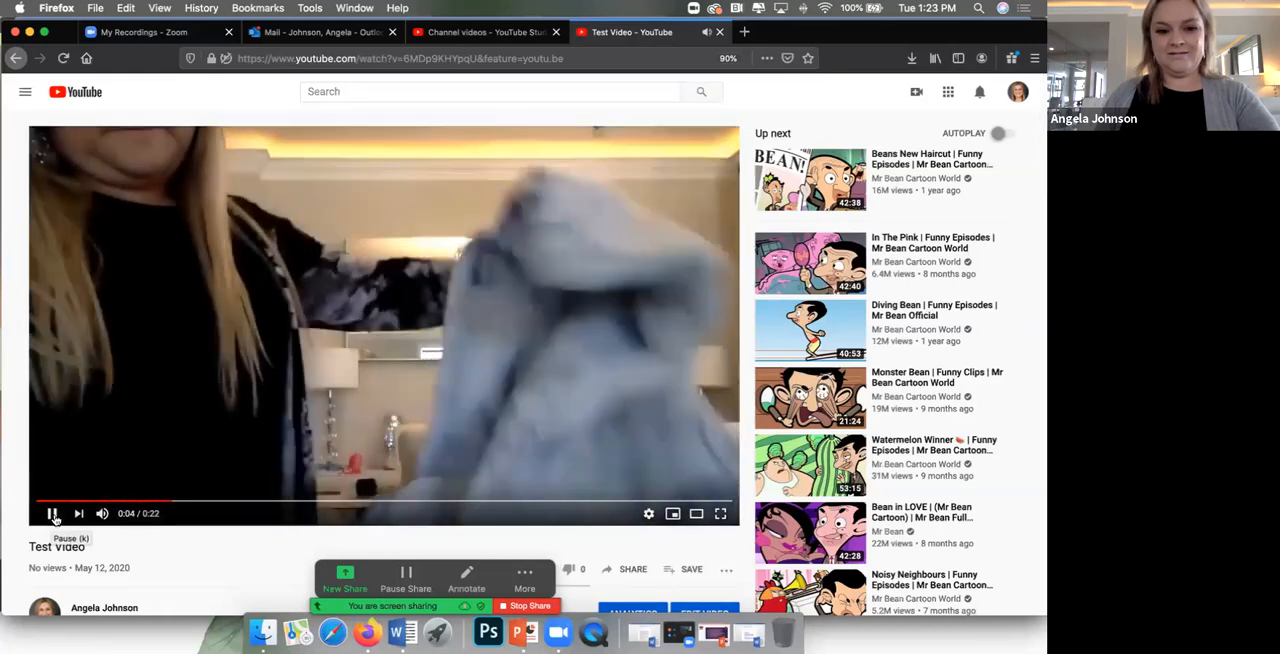
left_click(53, 514)
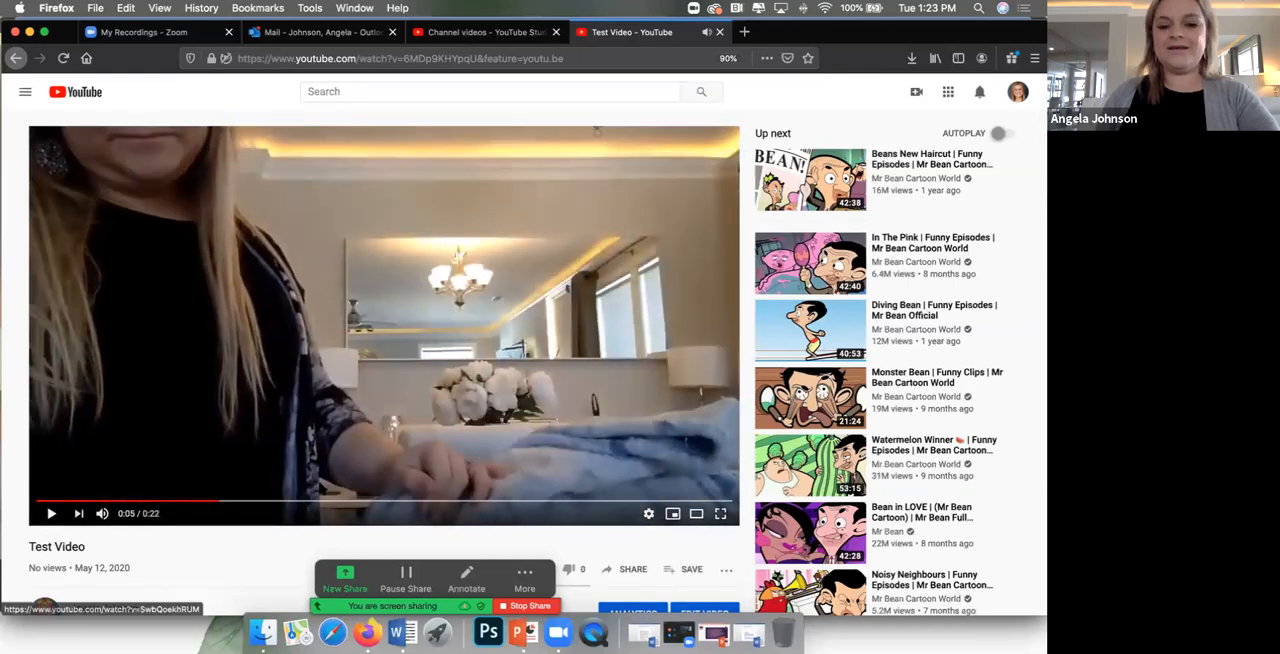
Step: Permanently delete Test Video from the channel's uploads in YouTube Studio, acknowledging that the deletion can't be undone
left_click(485, 32)
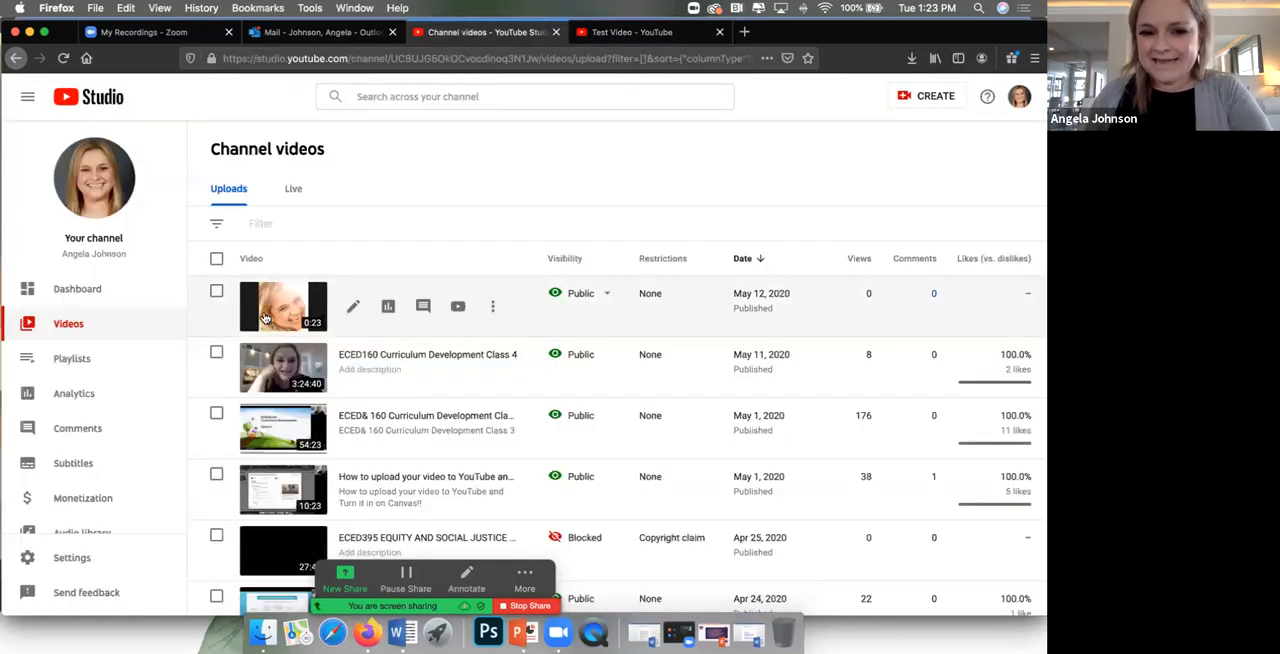
left_click(492, 306)
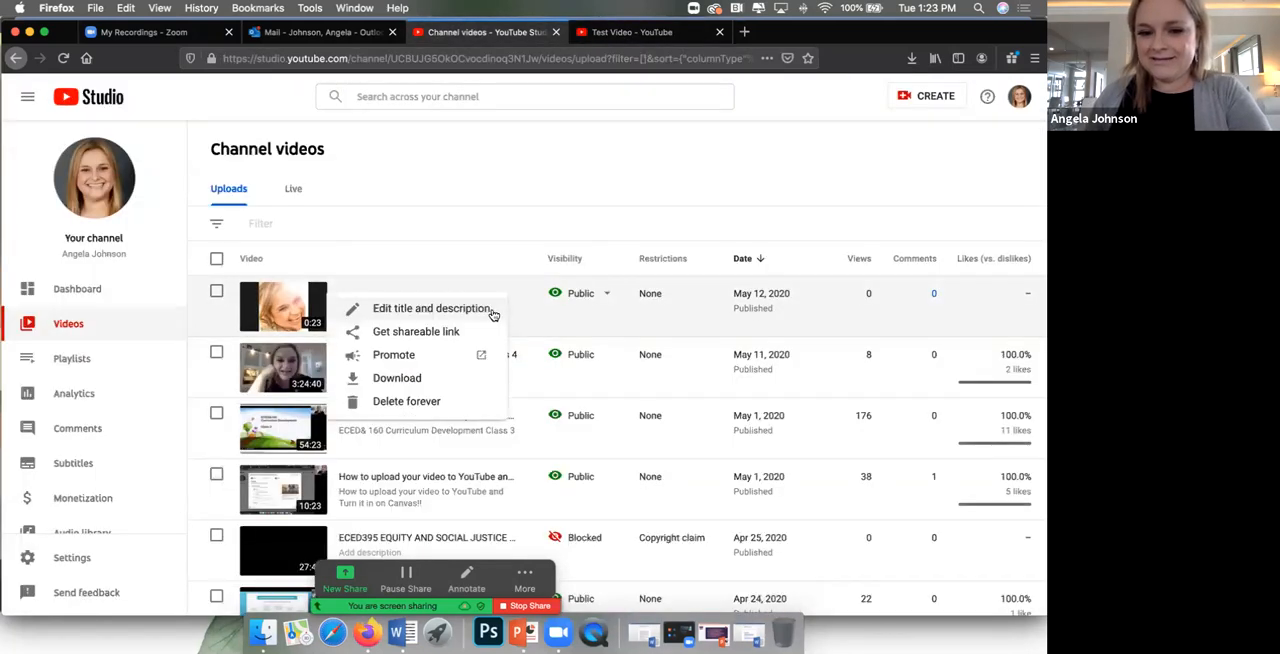
left_click(410, 405)
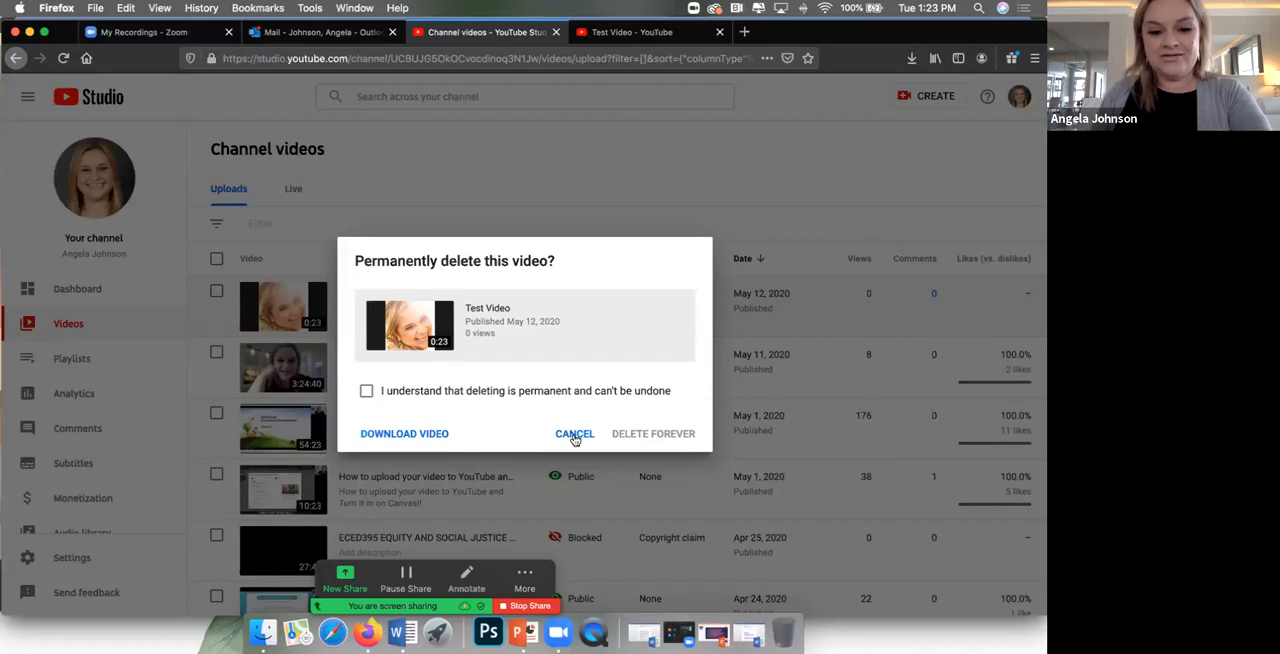
left_click(366, 392)
left_click(685, 433)
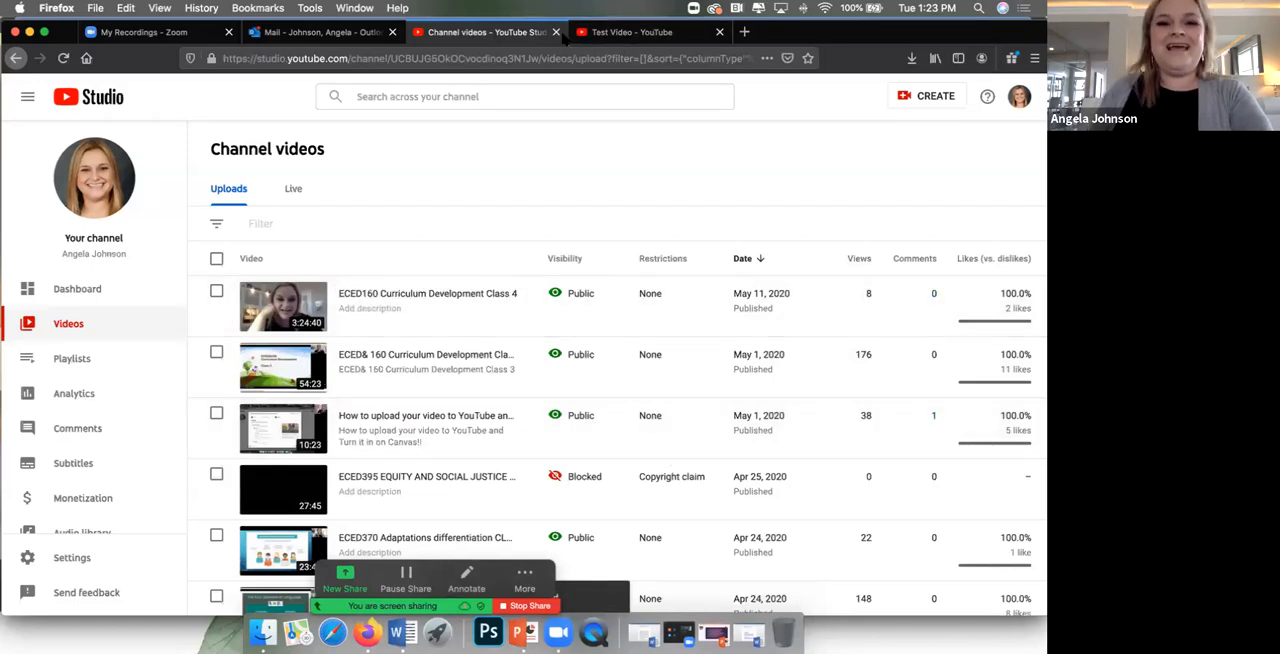
Step: Close the YouTube Studio, Test Video and Outlook mail tabs, leaving the Zoom recordings page open
left_click(555, 32)
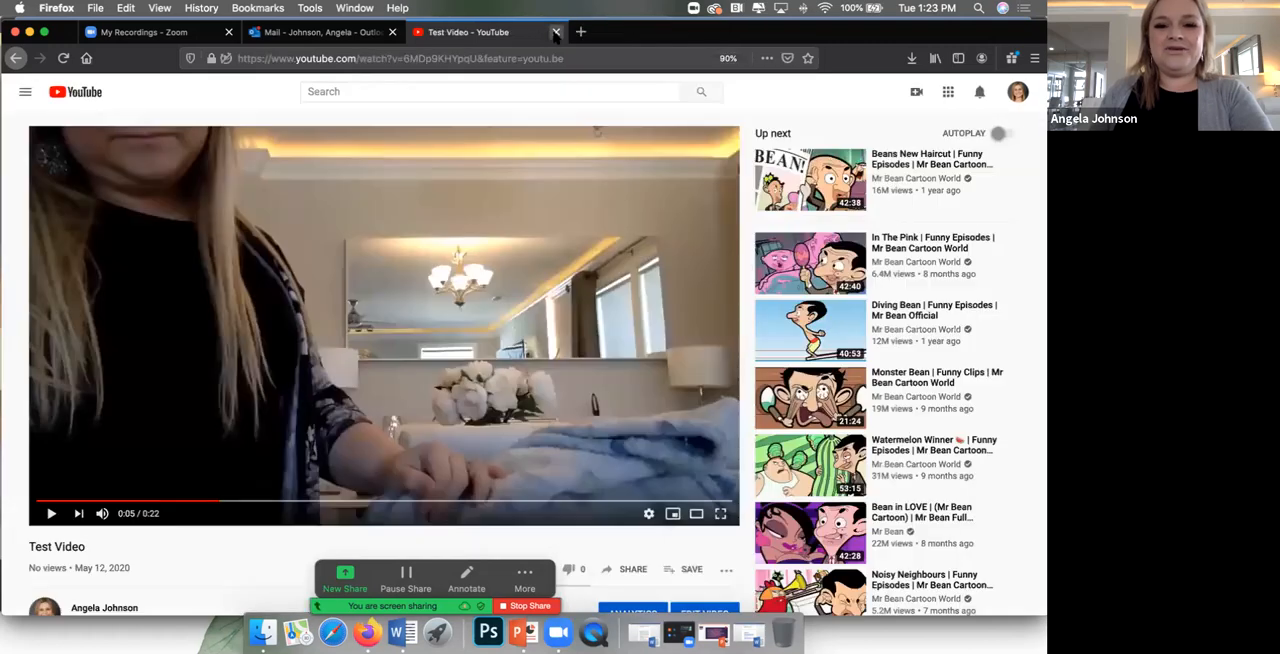
left_click(555, 32)
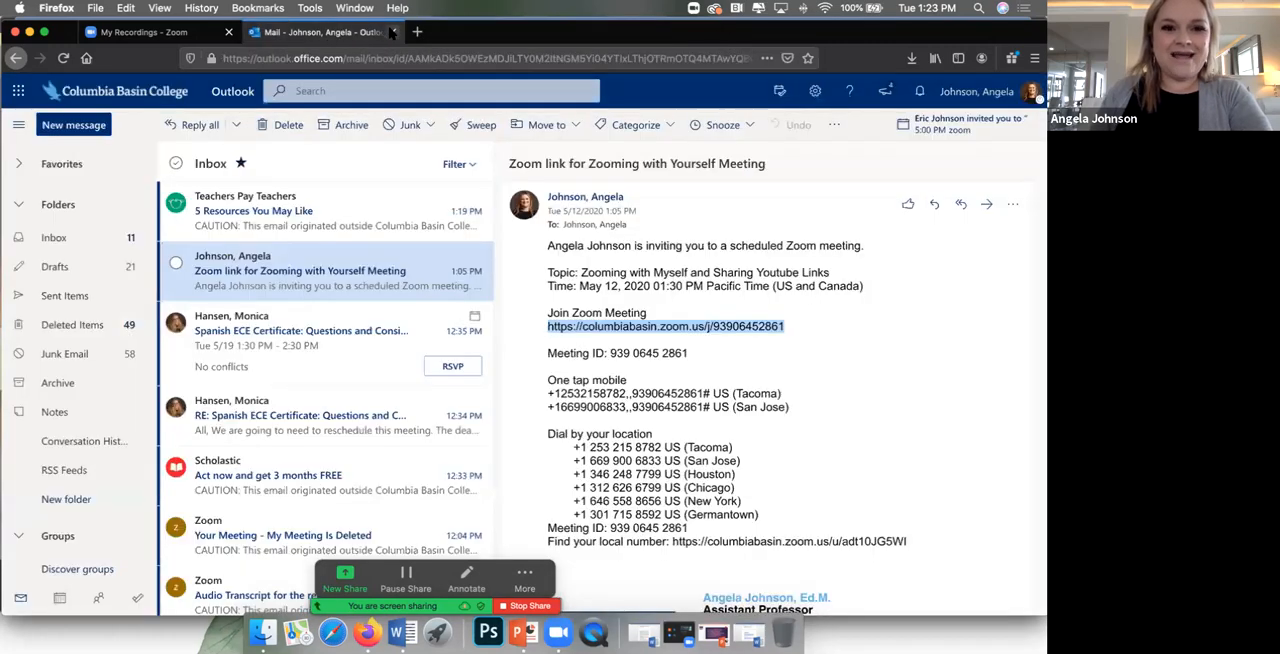
left_click(392, 32)
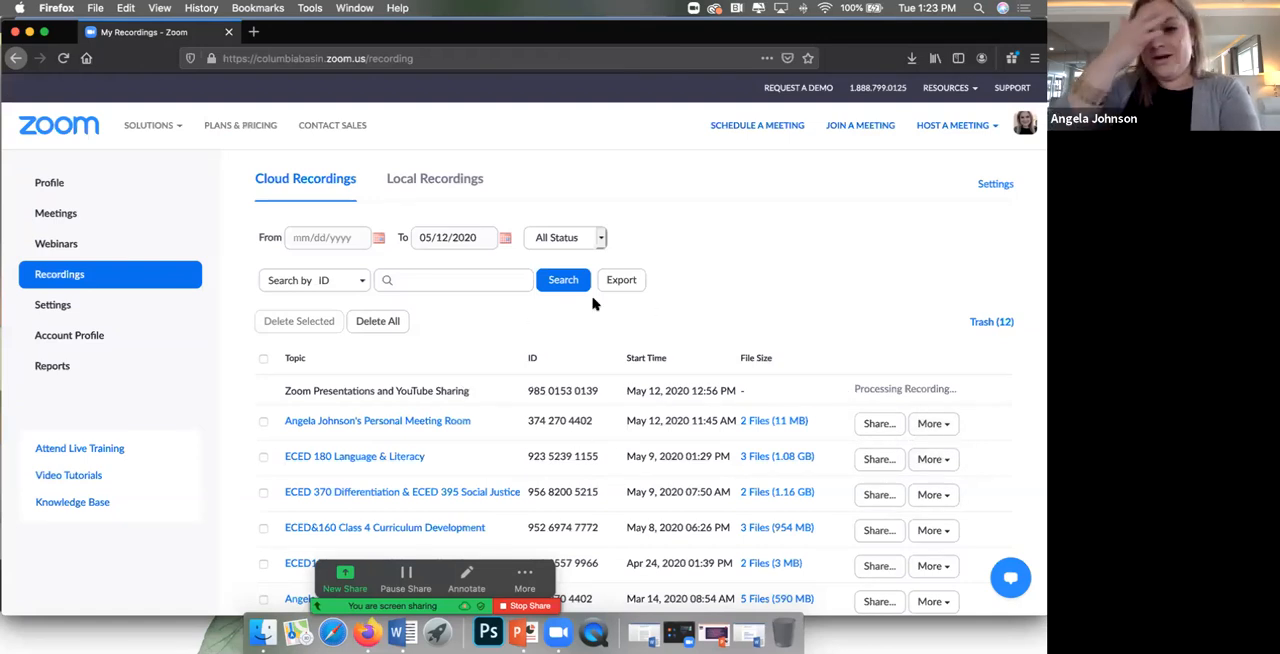
Step: Look over the Zoom cloud recordings list and the meeting settings for video, audio type and Personal Meeting ID
scroll(863, 329, "down", 1)
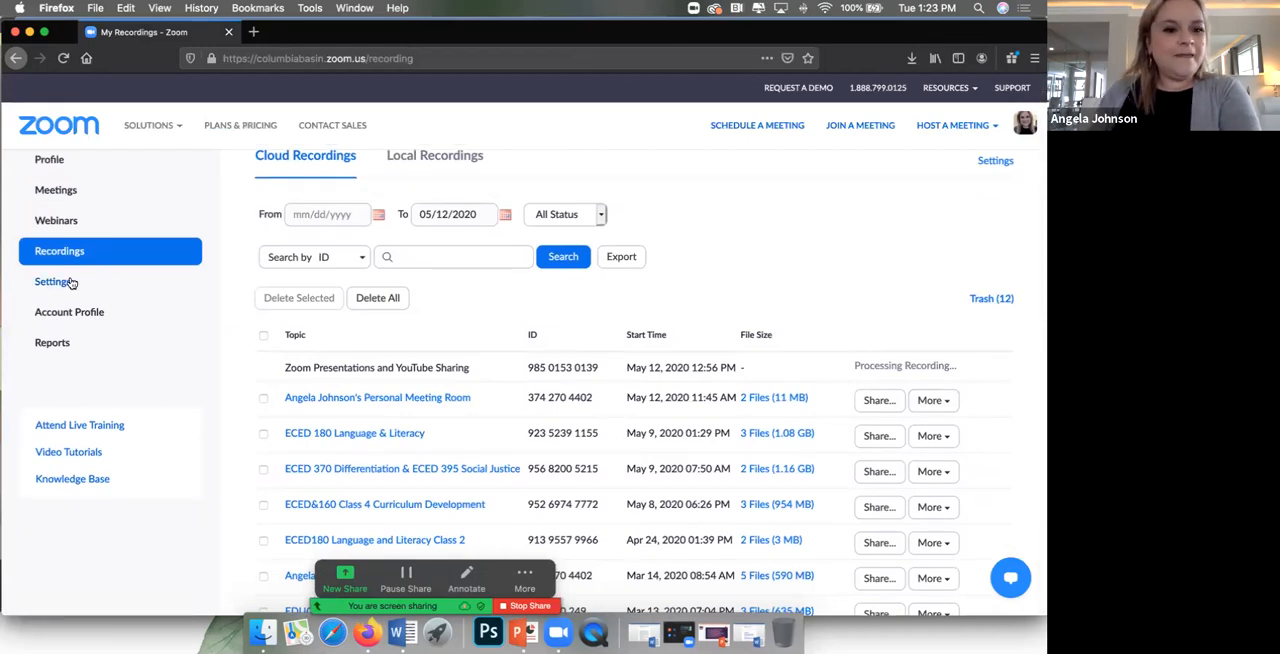
scroll(78, 300, "up", 1)
left_click(60, 311)
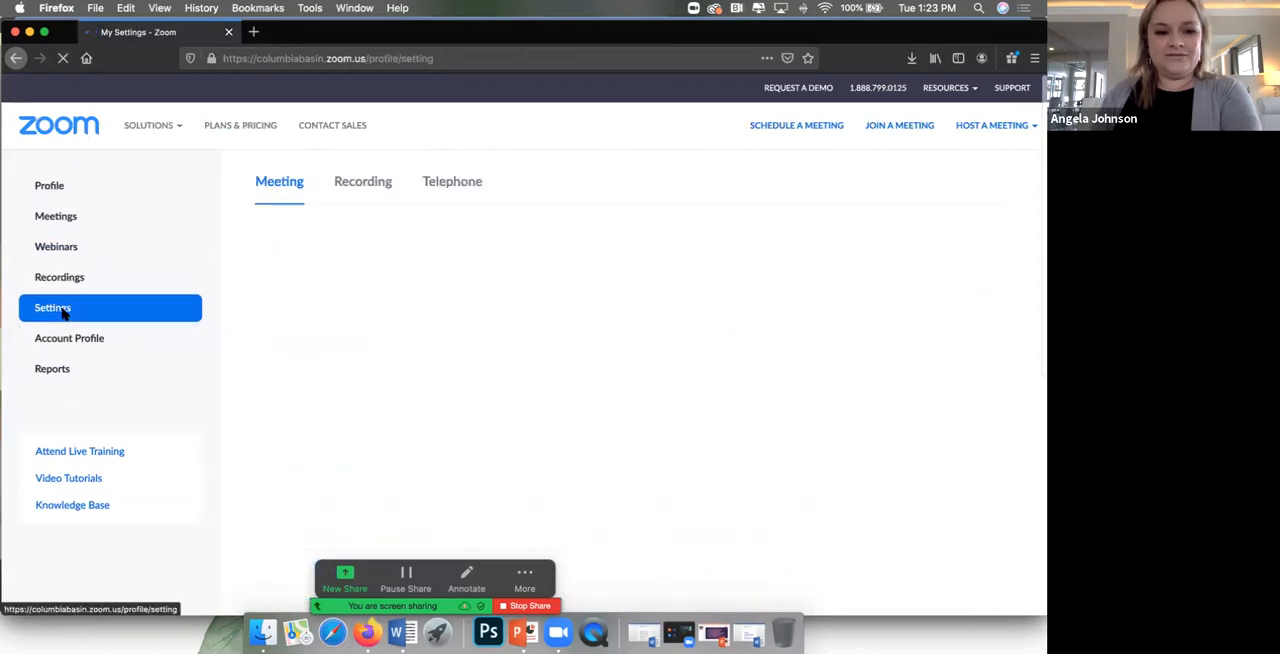
scroll(655, 455, "down", 5)
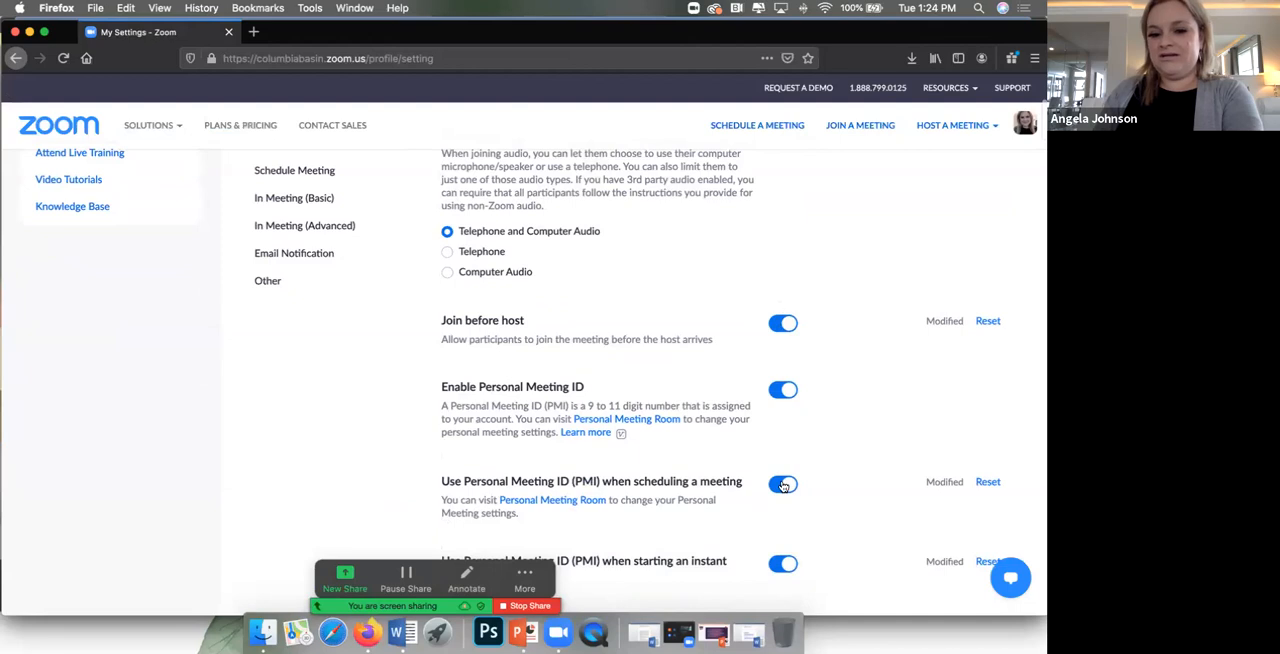
scroll(785, 488, "down", 3)
scroll(785, 480, "up", 8)
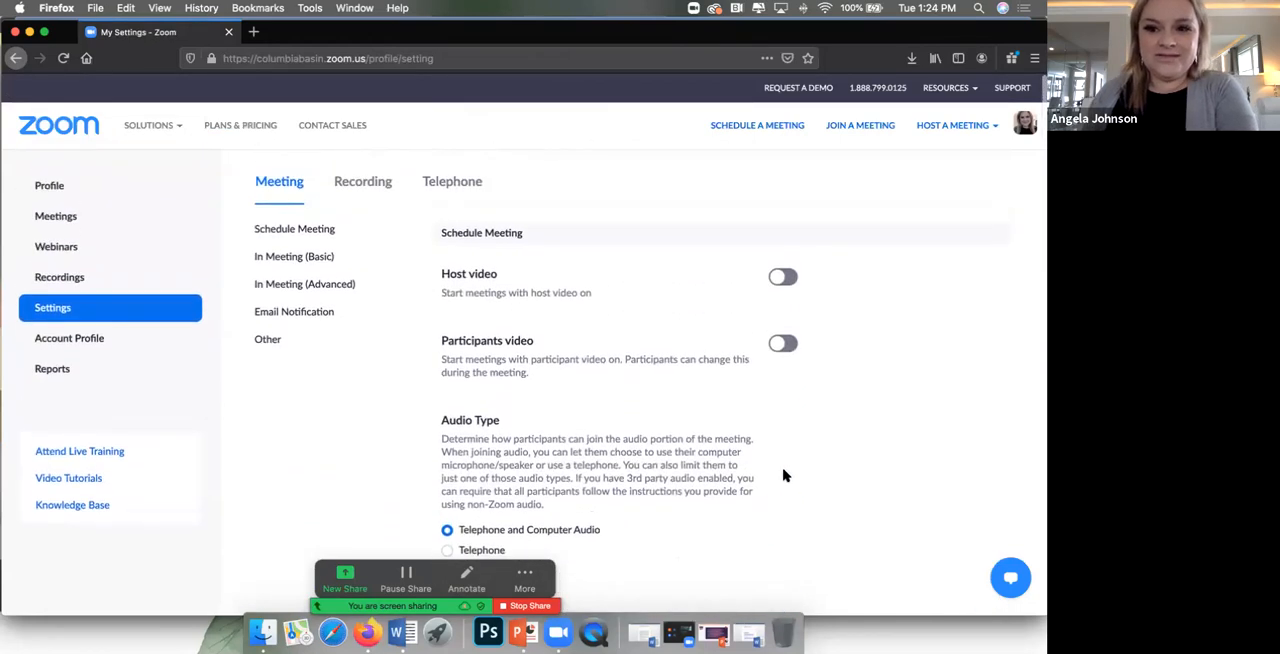
Step: Return through the Zoom recordings to the upcoming meetings list and stop sharing the screen
left_click(75, 277)
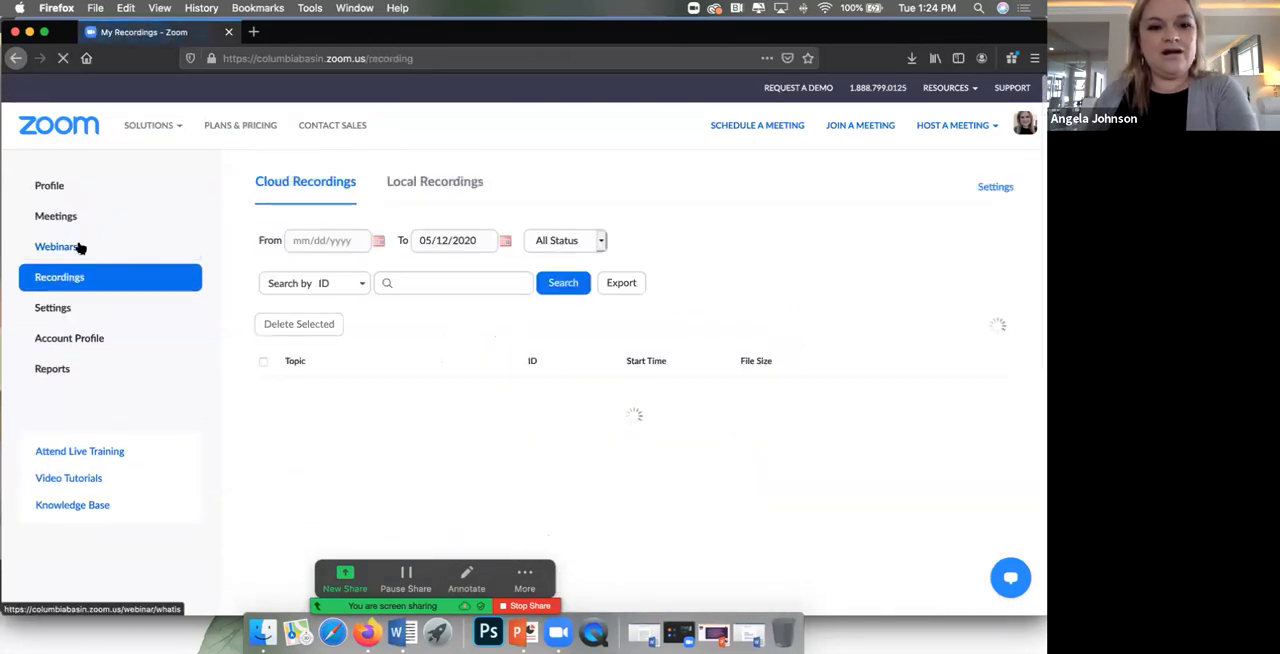
left_click(74, 248)
left_click(71, 216)
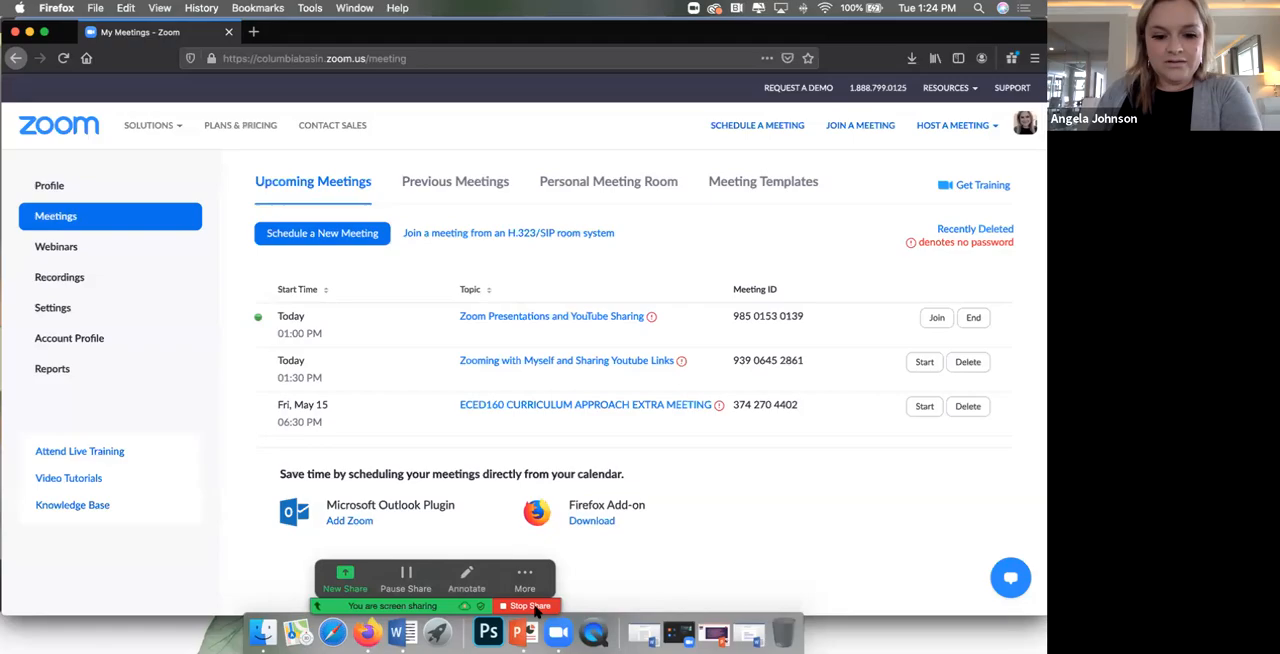
left_click(515, 606)
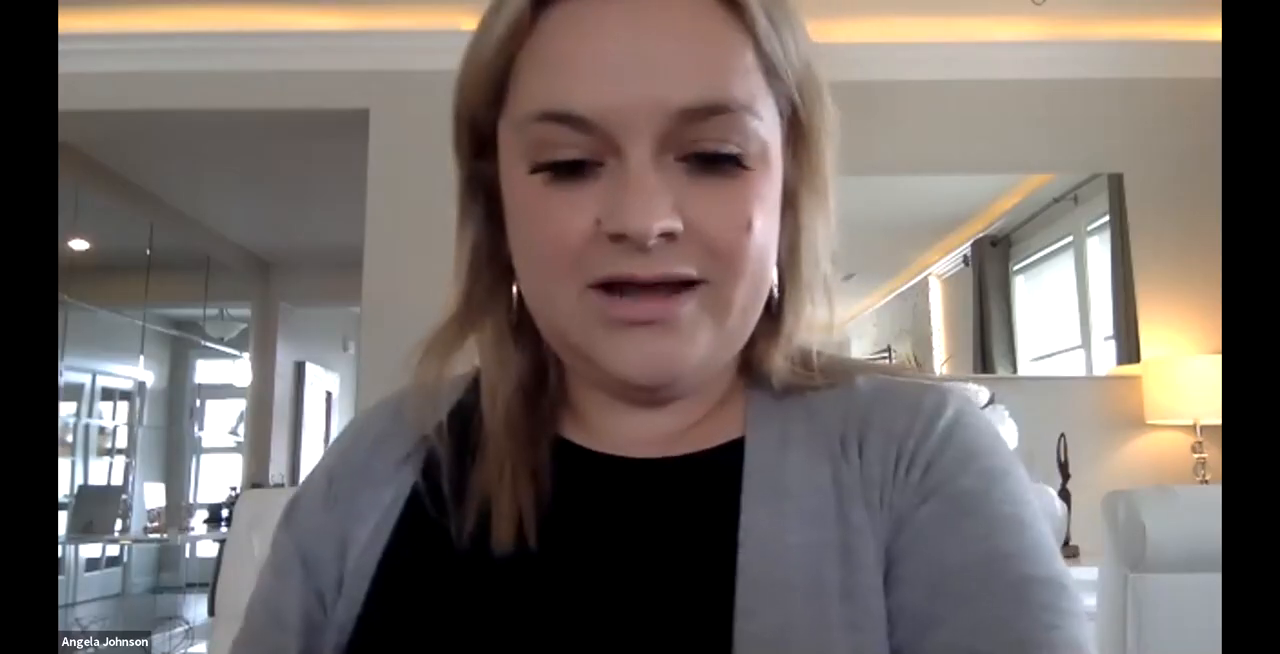